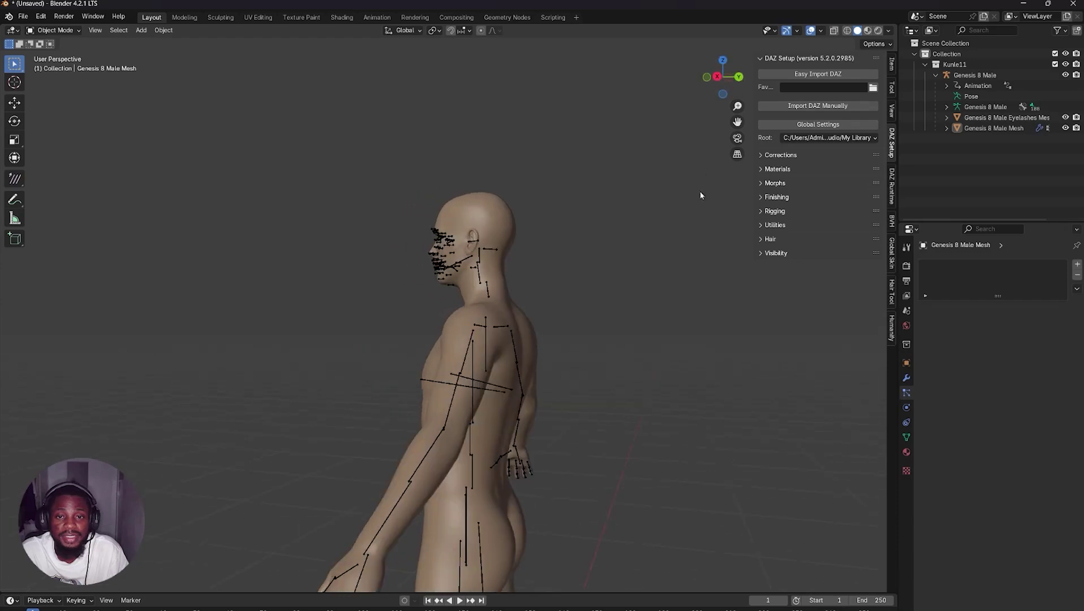
Select the Genesis 8 Male Mesh and enter Edit Mode with the head seen from the side
drag(739, 83, 758, 85)
drag(738, 122, 757, 228)
click(515, 180)
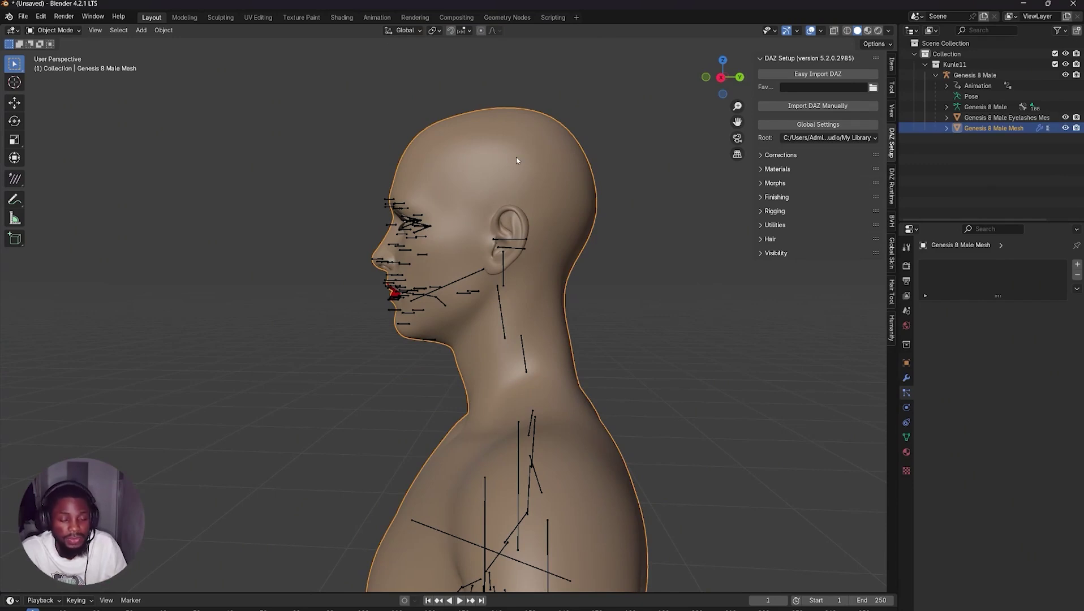
key(Tab)
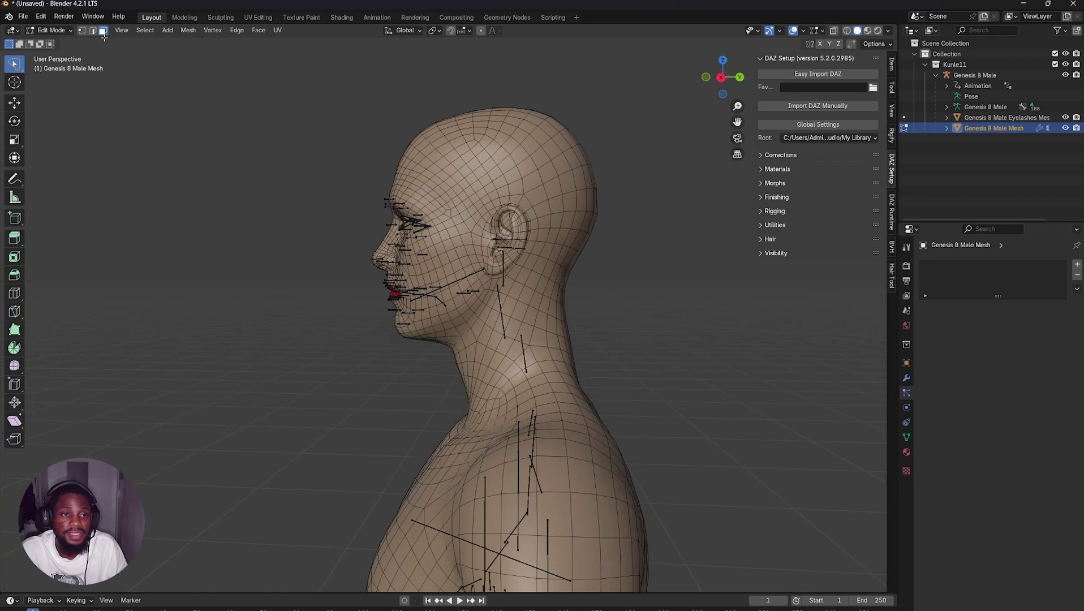
click(12, 71)
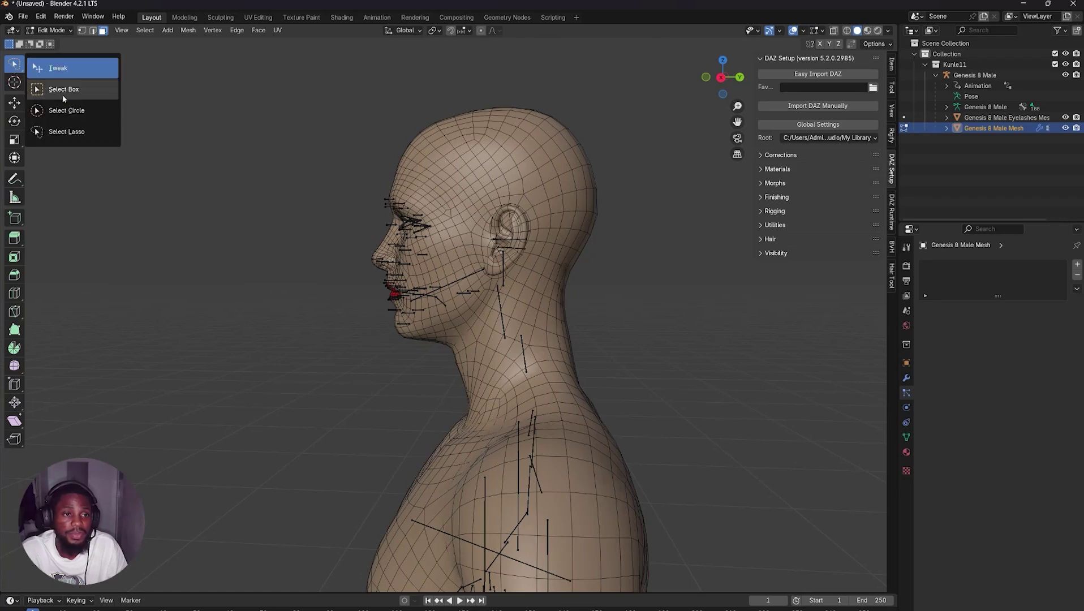
click(66, 138)
click(13, 68)
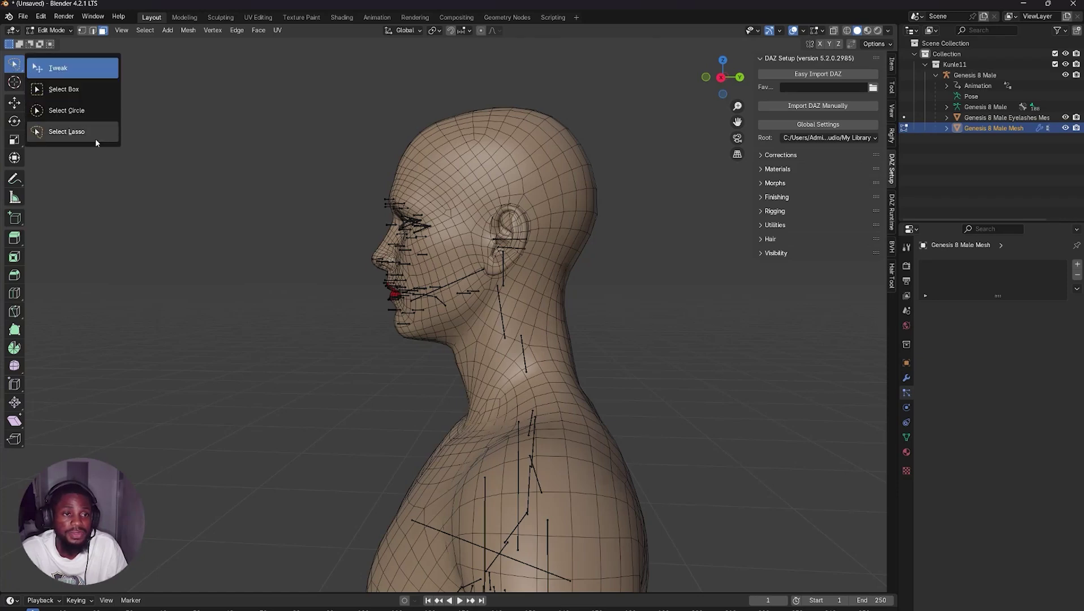
click(79, 134)
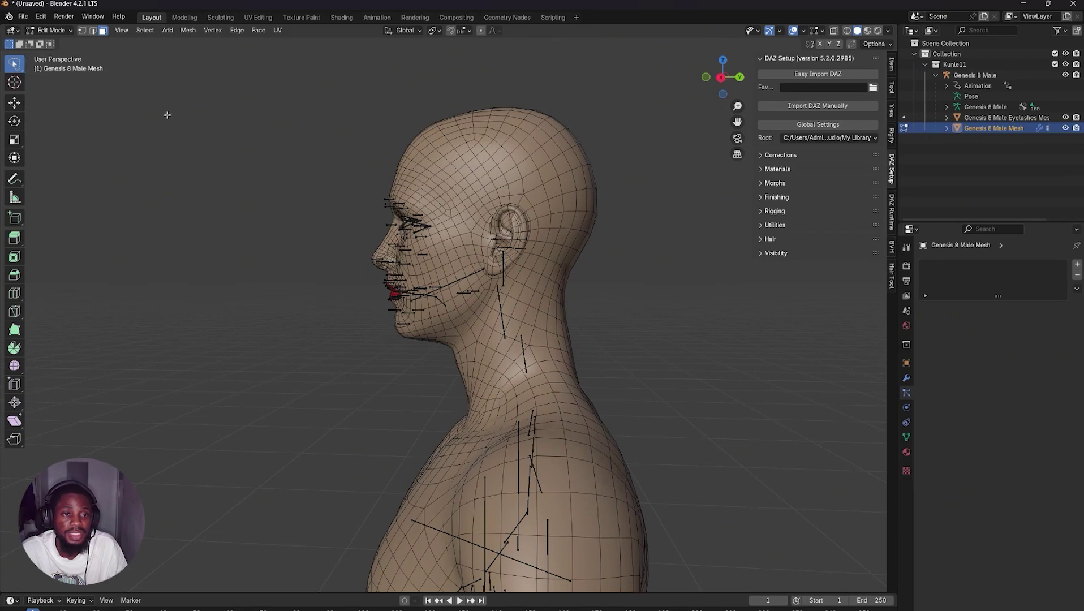
Show the mesh in wireframe with X-Ray enabled and view the head in Right Orthographic
click(847, 31)
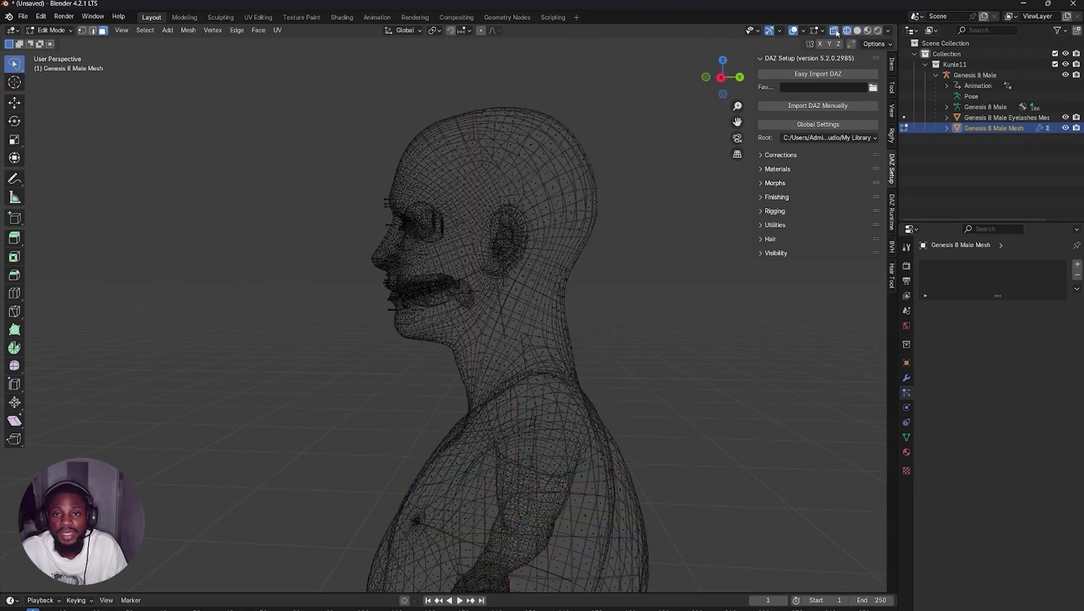
click(834, 31)
click(834, 31)
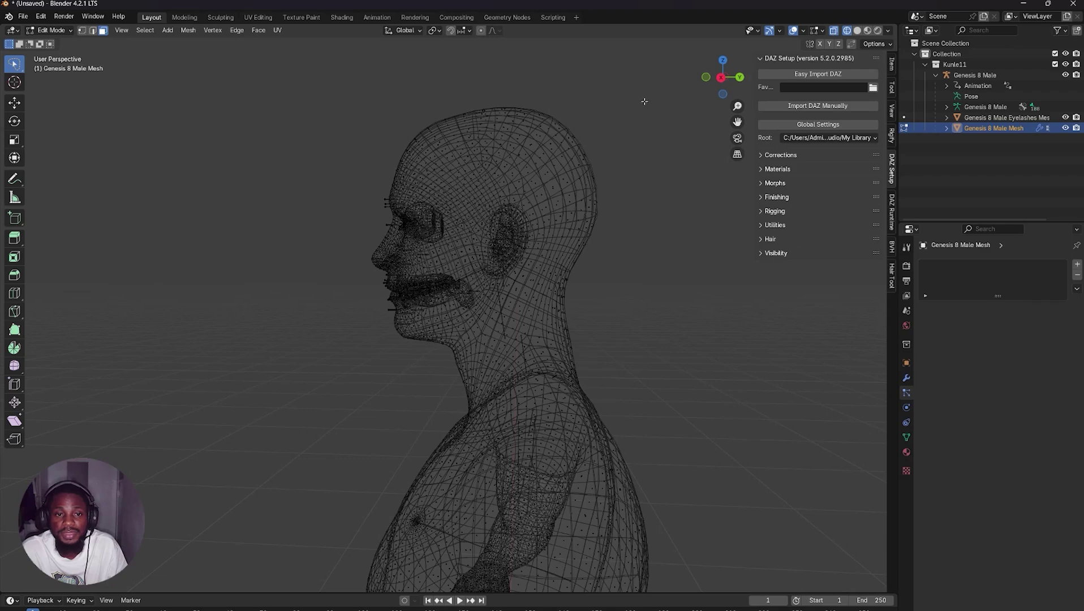
click(721, 79)
scroll(738, 118, up, 3)
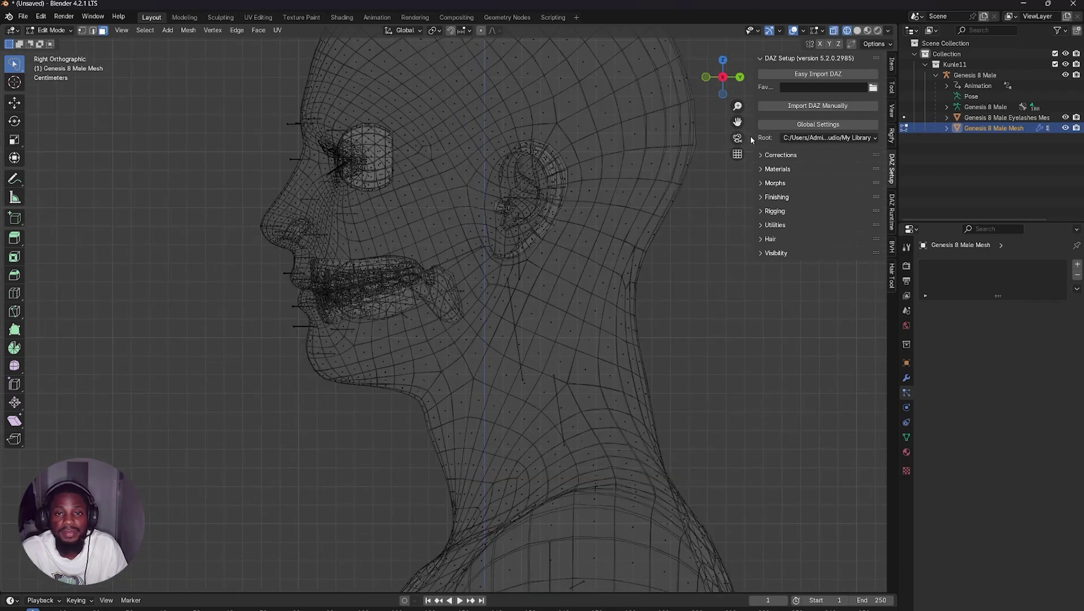
scroll(737, 122, up, 2)
drag(737, 122, 743, 223)
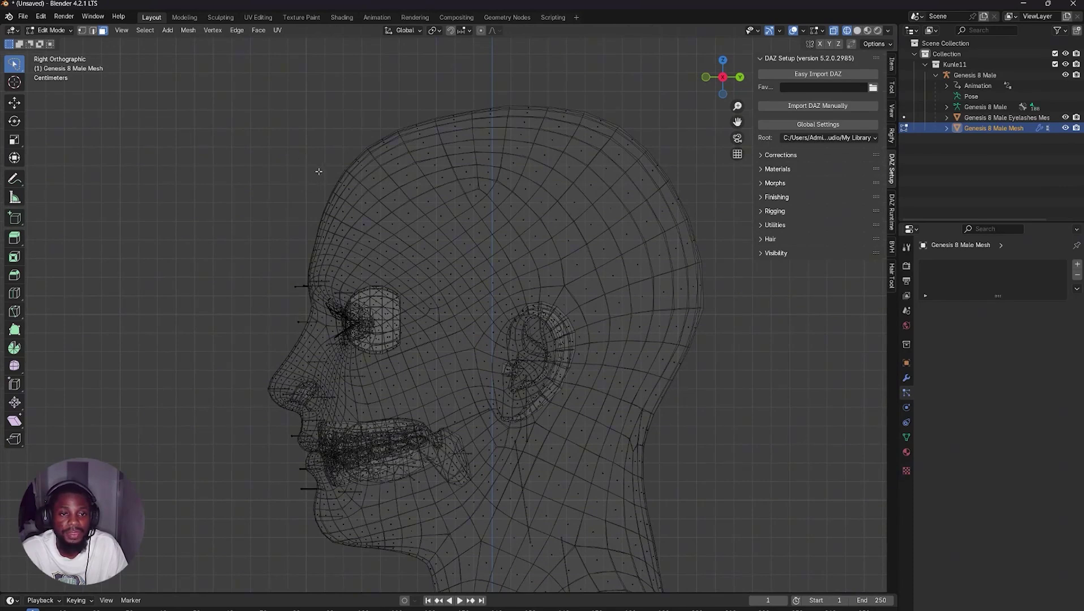
Select the scalp faces from the upper forehead over the crown and behind the ear down to the nape
mouse_move(341, 182)
mouse_down()
mouse_move(380, 214)
mouse_move(370, 245)
mouse_move(434, 279)
mouse_move(459, 308)
mouse_move(471, 373)
mouse_move(495, 378)
mouse_move(508, 310)
mouse_move(552, 300)
mouse_move(575, 313)
mouse_move(582, 340)
mouse_move(567, 402)
mouse_move(690, 435)
mouse_move(686, 255)
mouse_move(714, 268)
mouse_move(694, 313)
mouse_move(701, 201)
mouse_move(584, 80)
mouse_move(434, 78)
mouse_move(337, 129)
mouse_move(307, 175)
mouse_up()
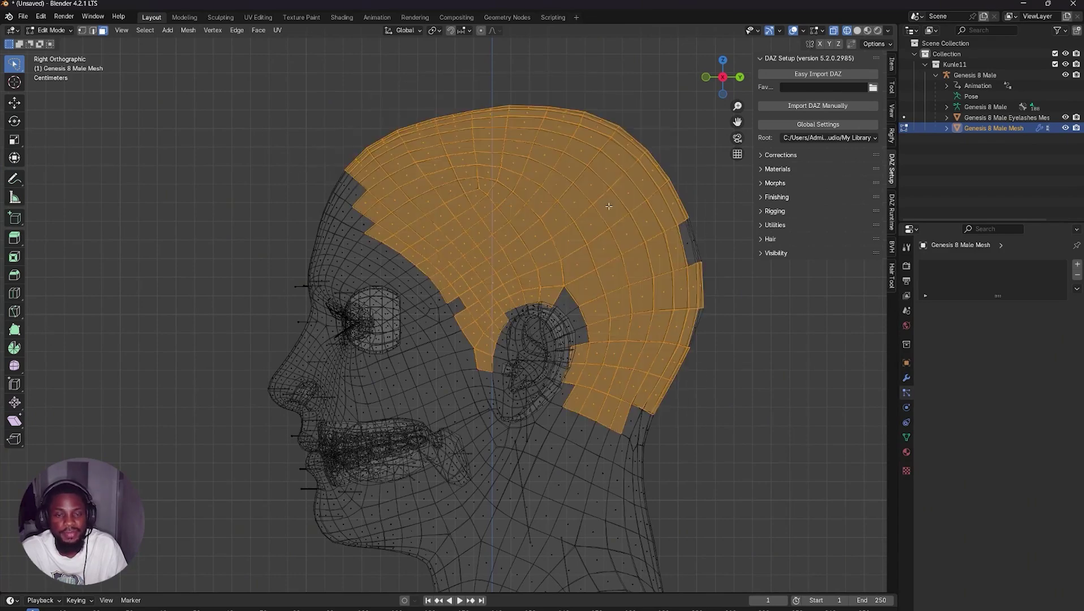
key(c)
key(Escape)
scroll(409, 160, down, 3)
scroll(432, 136, up, 5)
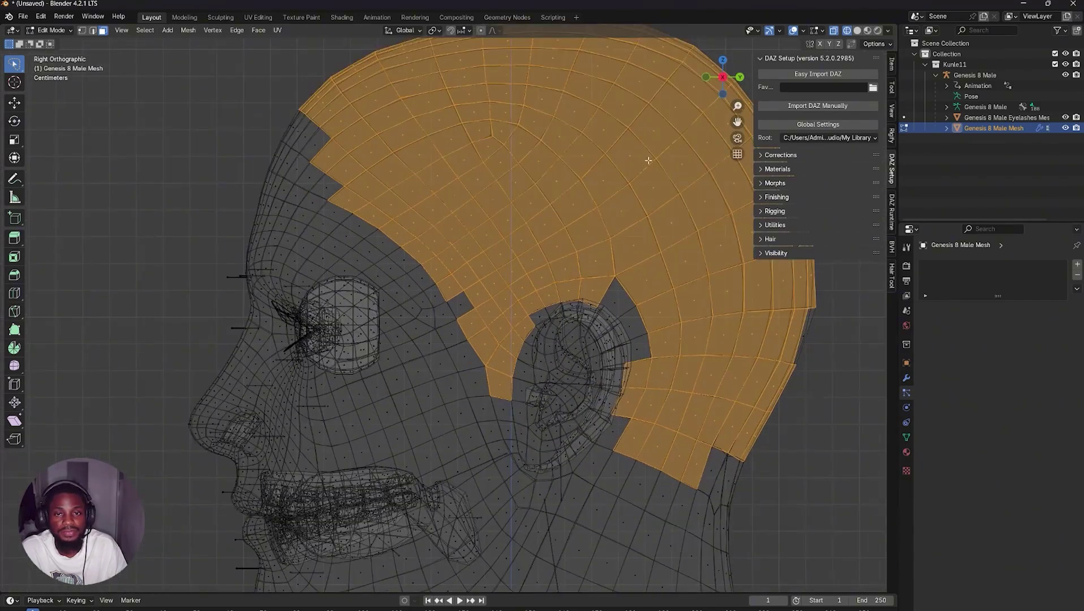
scroll(649, 161, down, 1)
drag(738, 123, 629, 180)
scroll(677, 137, down, 2)
scroll(676, 136, up, 2)
drag(738, 122, 758, 104)
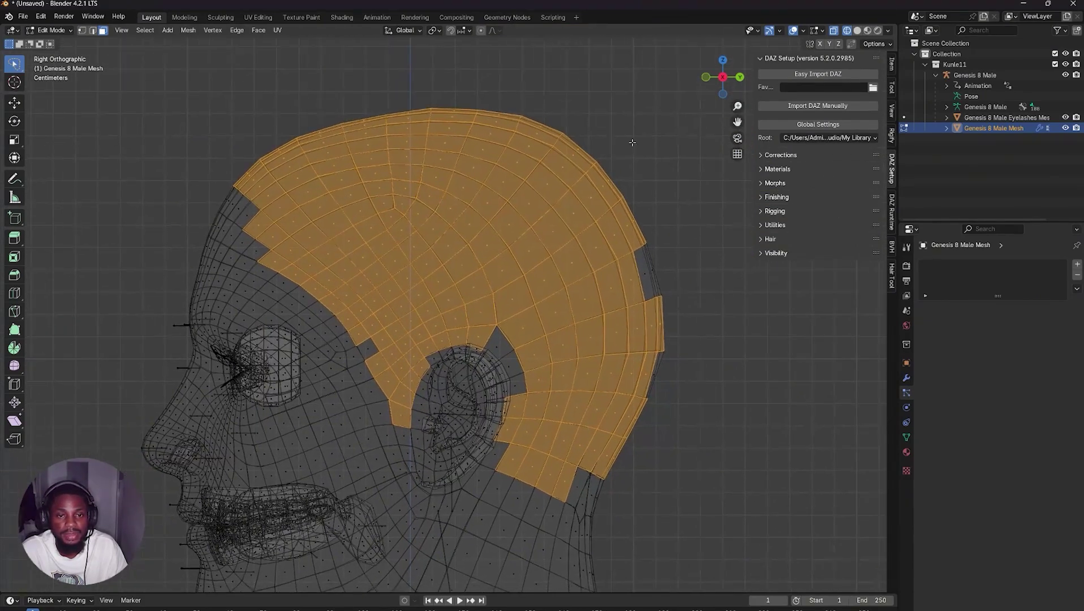
Circle-select the missing faces along the front hairline, temple, sideburn and around the ear to extend the scalp selection
key(c)
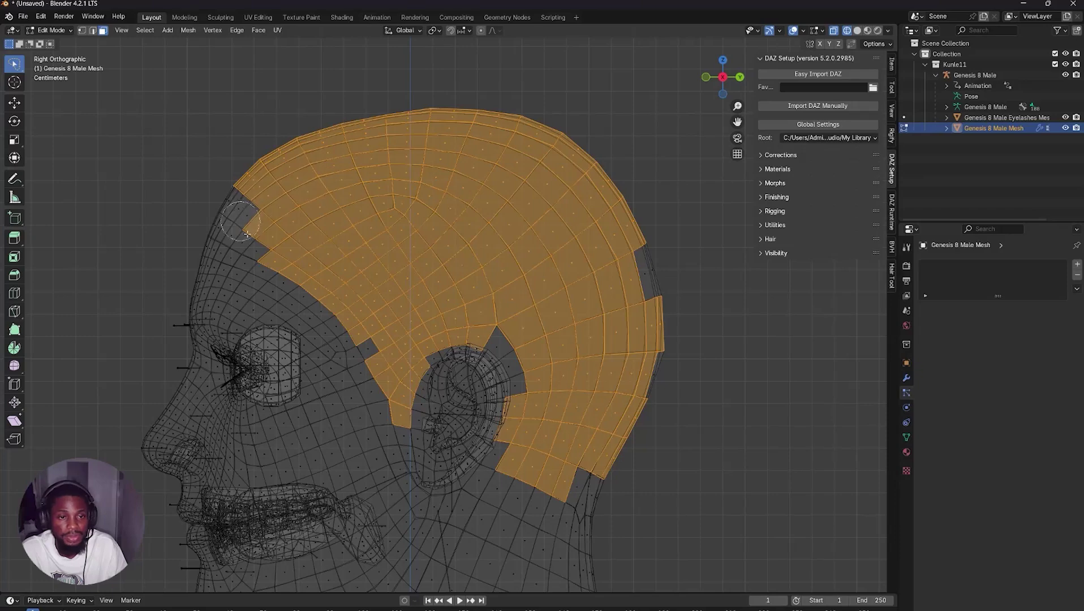
drag(249, 234, 250, 194)
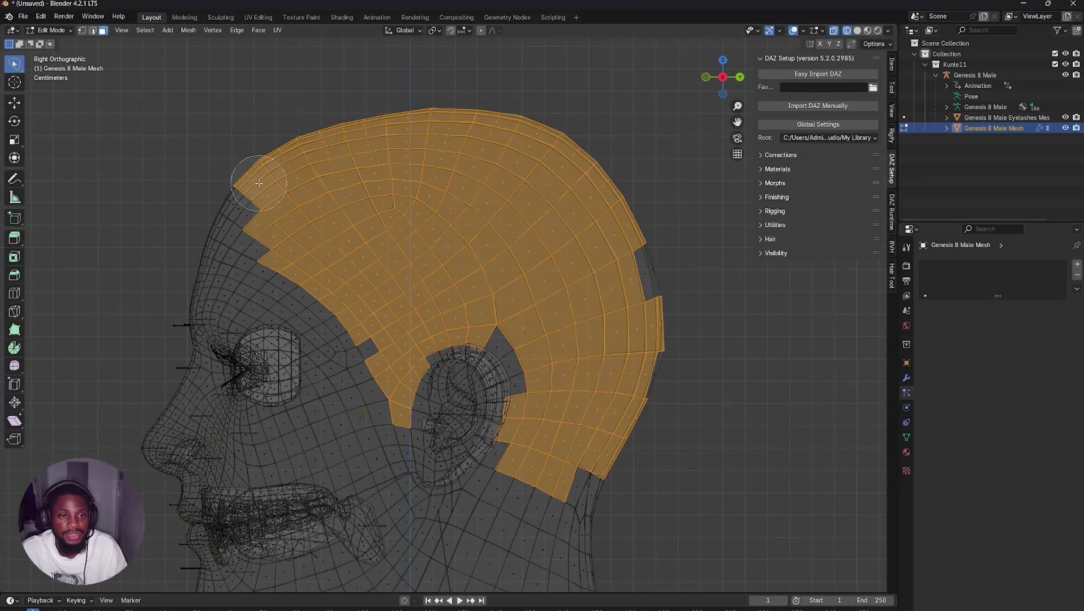
mouse_move(257, 244)
mouse_down()
mouse_move(247, 244)
mouse_move(361, 334)
mouse_move(411, 435)
mouse_move(420, 371)
mouse_move(450, 329)
mouse_move(501, 334)
mouse_move(520, 387)
mouse_move(509, 456)
mouse_move(484, 459)
mouse_up()
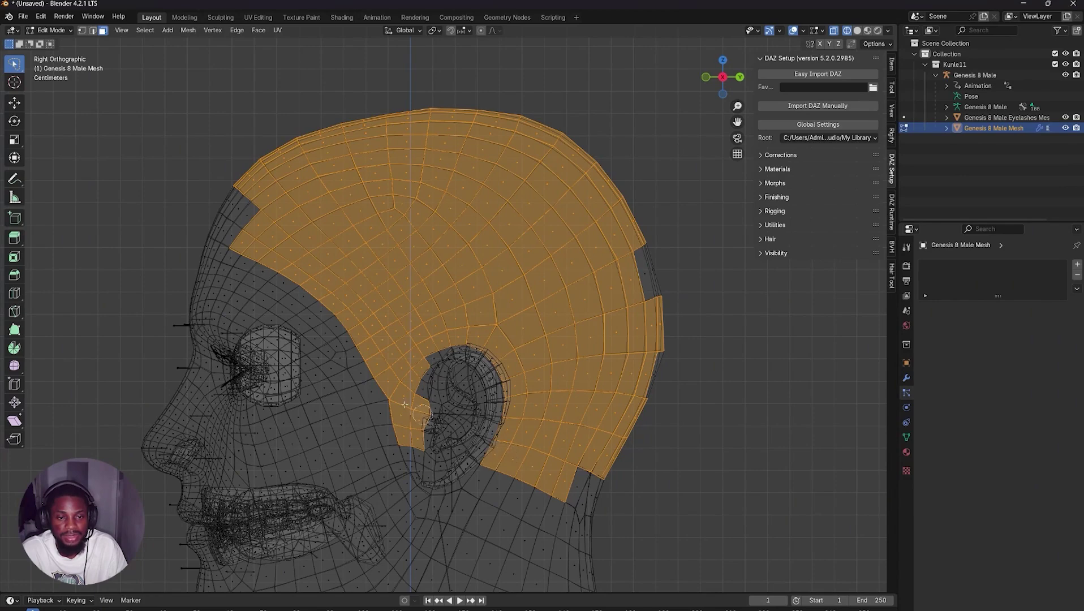
click(425, 377)
scroll(428, 377, up, 2)
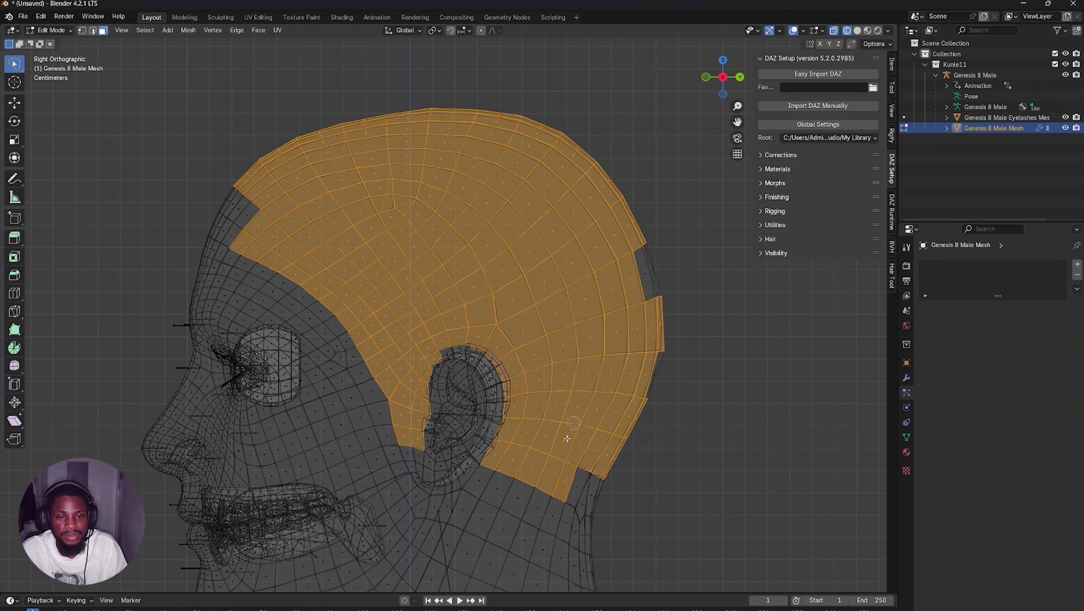
Add the missing faces at the nape and the gap at the back of the head to the scalp selection
click(586, 487)
click(589, 491)
click(584, 501)
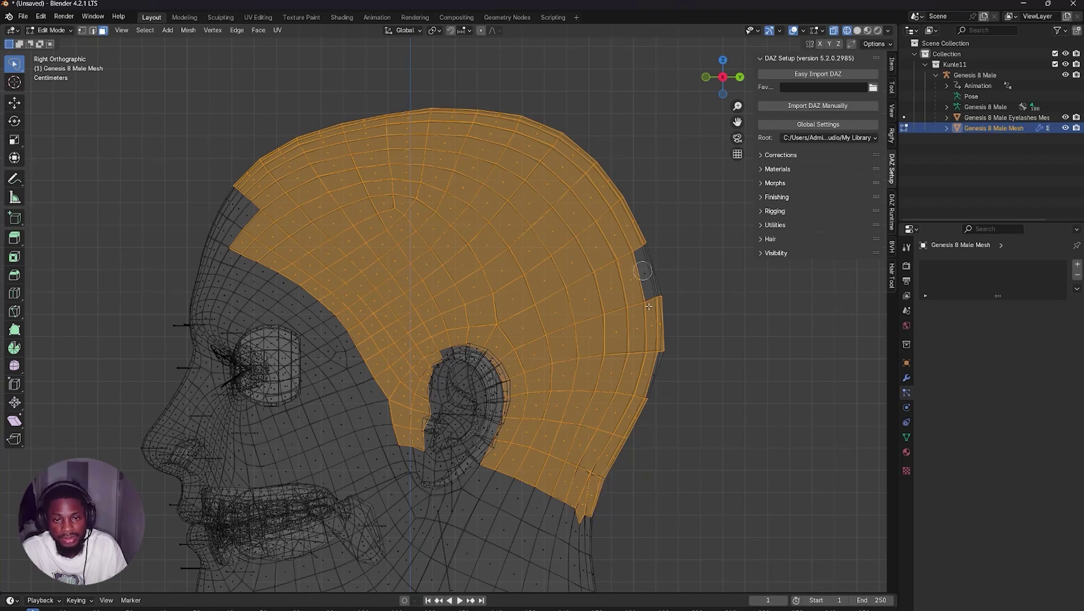
click(644, 274)
drag(645, 274, 650, 265)
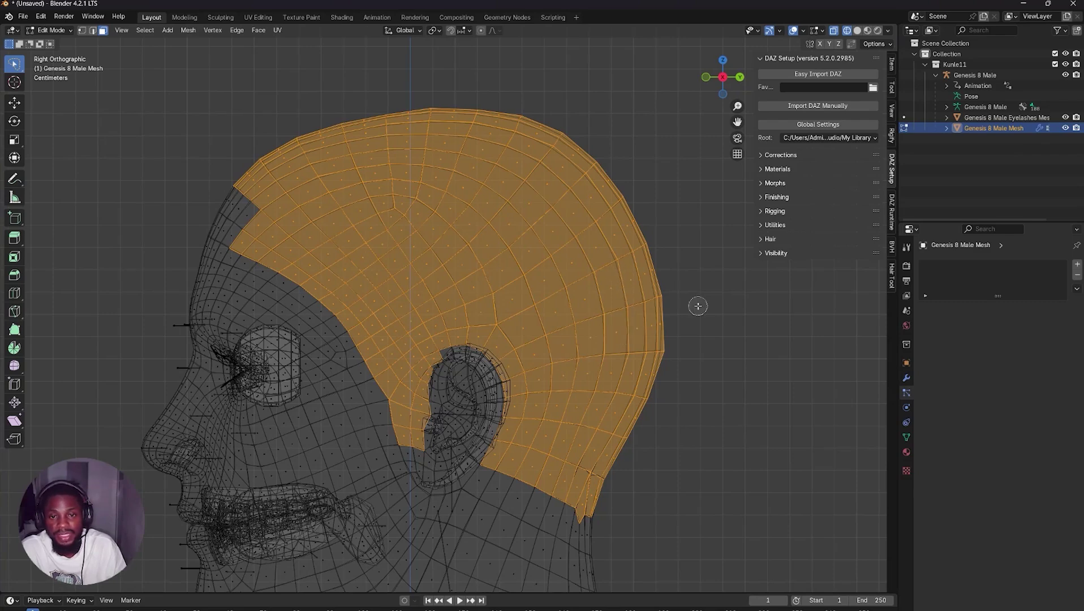
key(Escape)
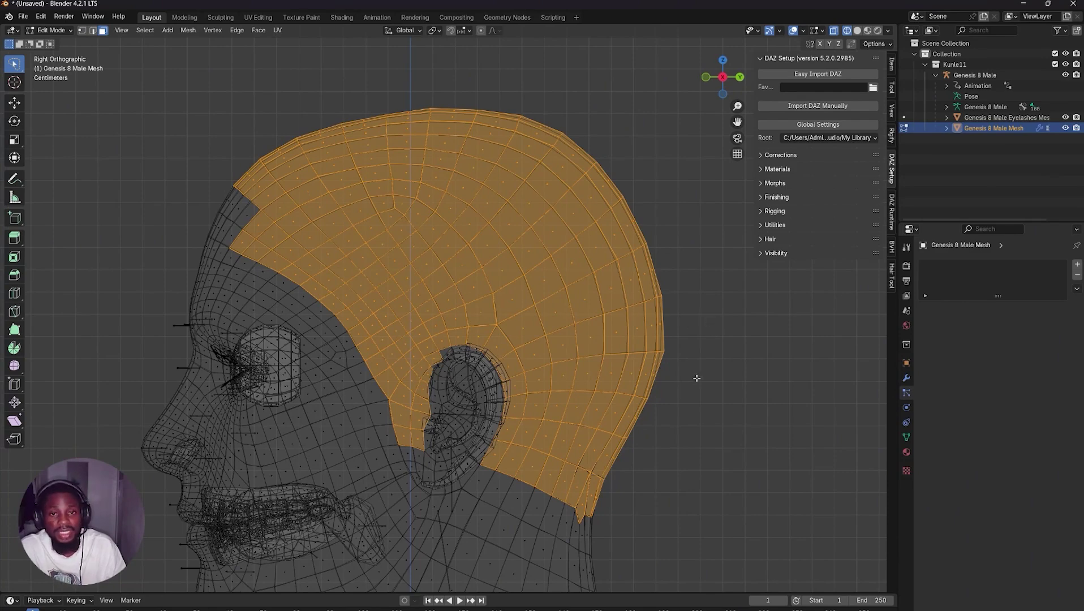
Duplicate the selected scalp faces in place and separate the copy into its own object by selection
key(g)
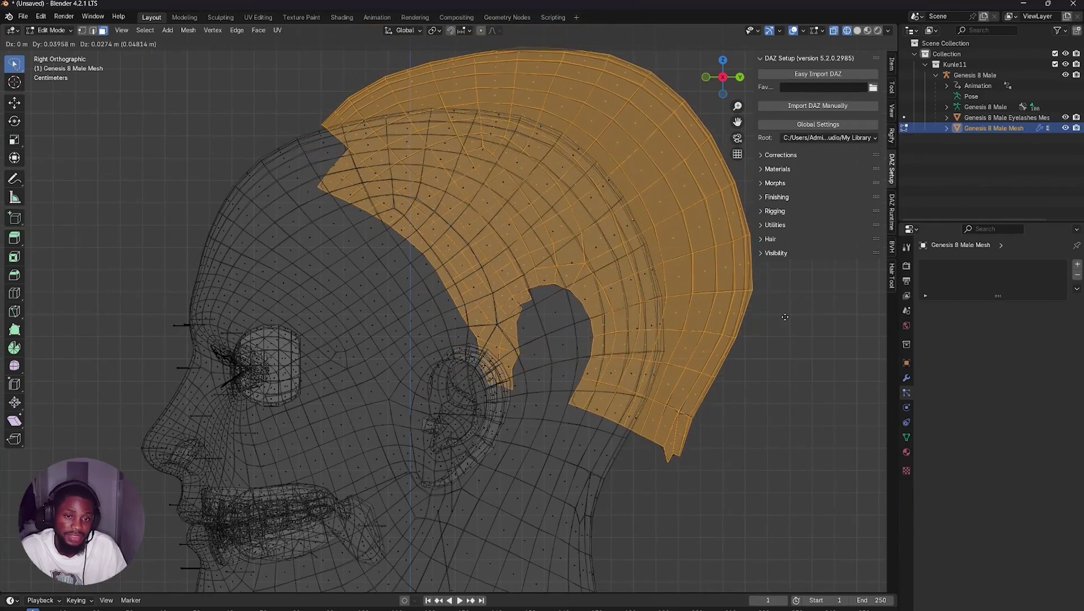
right_click(780, 313)
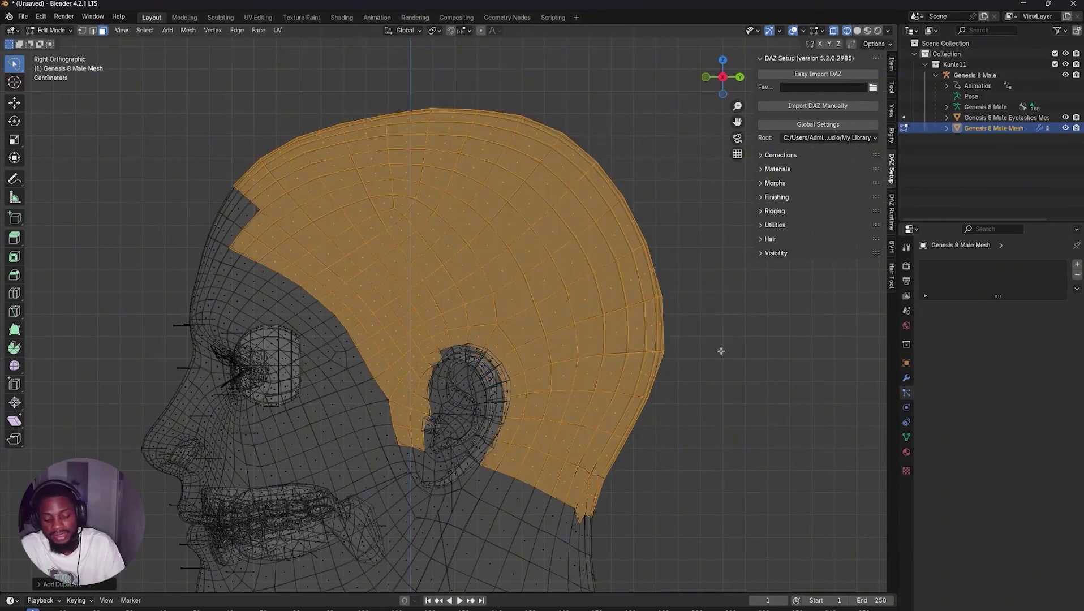
key(p)
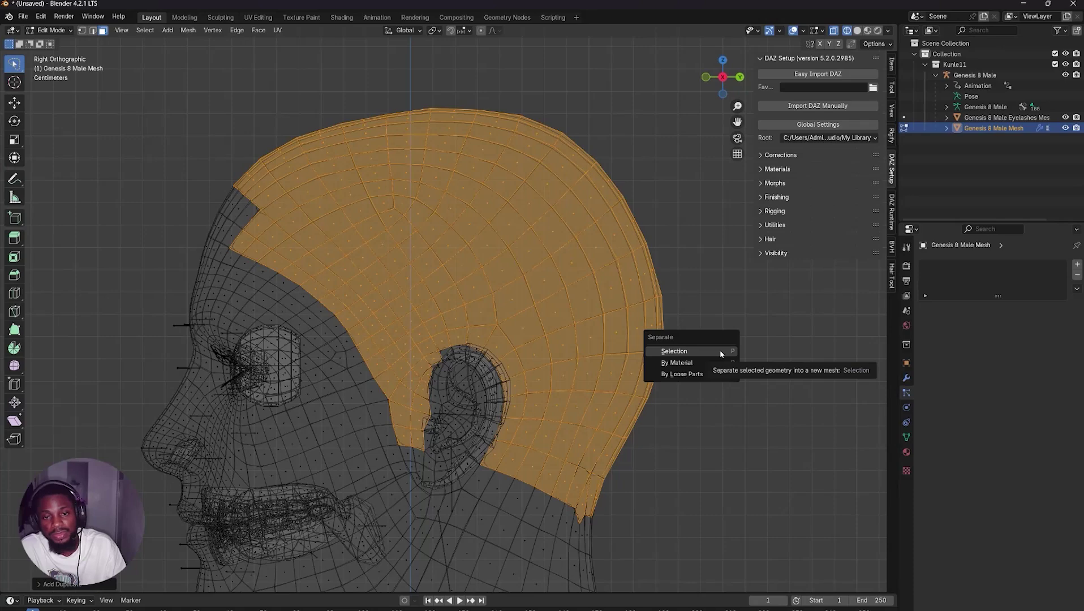
click(721, 352)
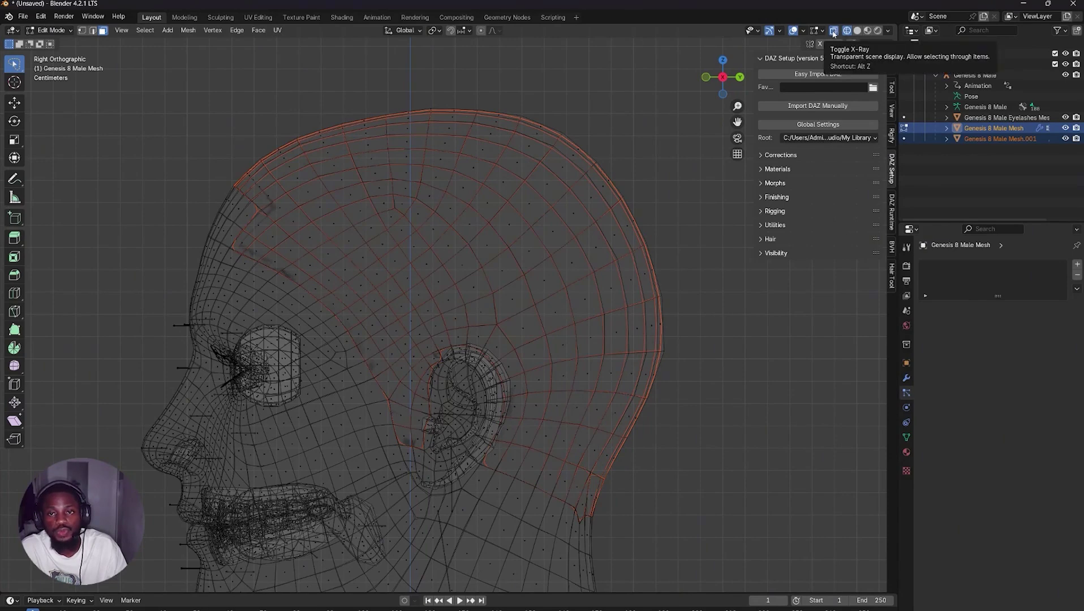
Turn off X-Ray, restore solid shading and return to Object Mode
click(833, 32)
click(858, 31)
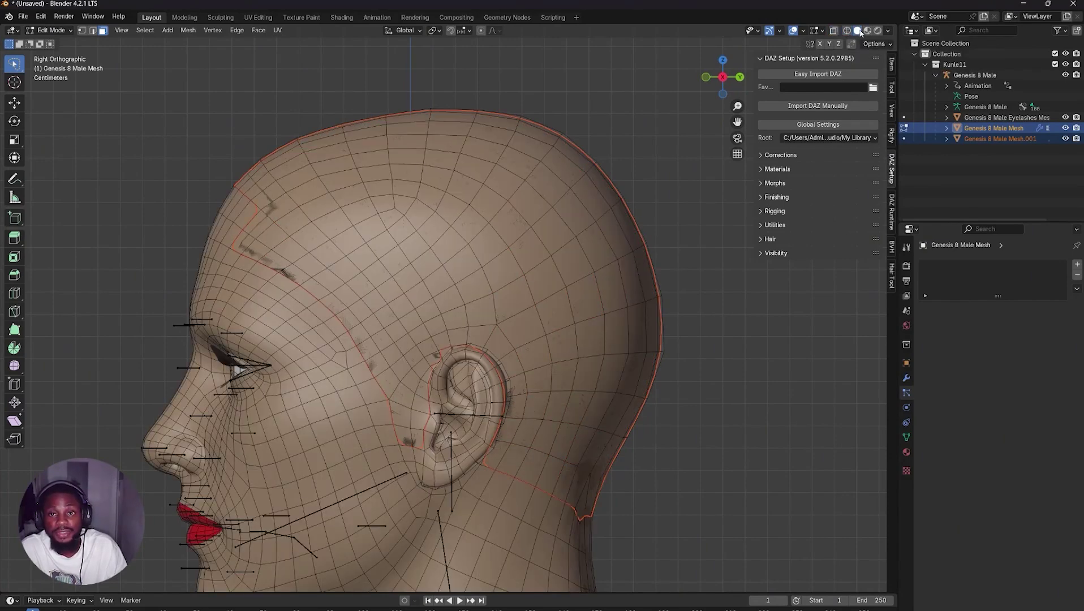
scroll(446, 291, down, 5)
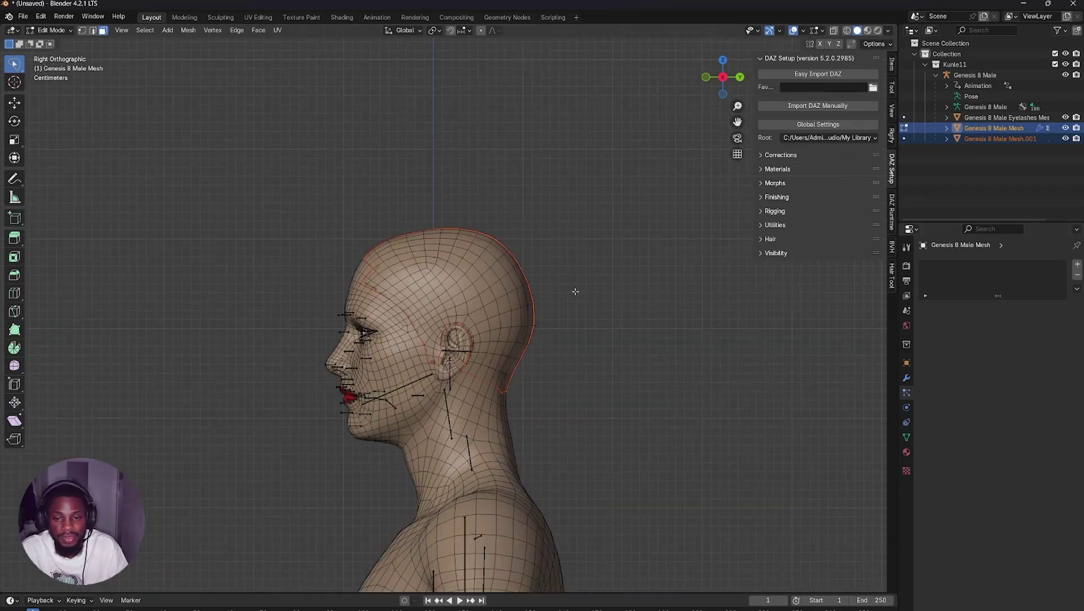
key(Tab)
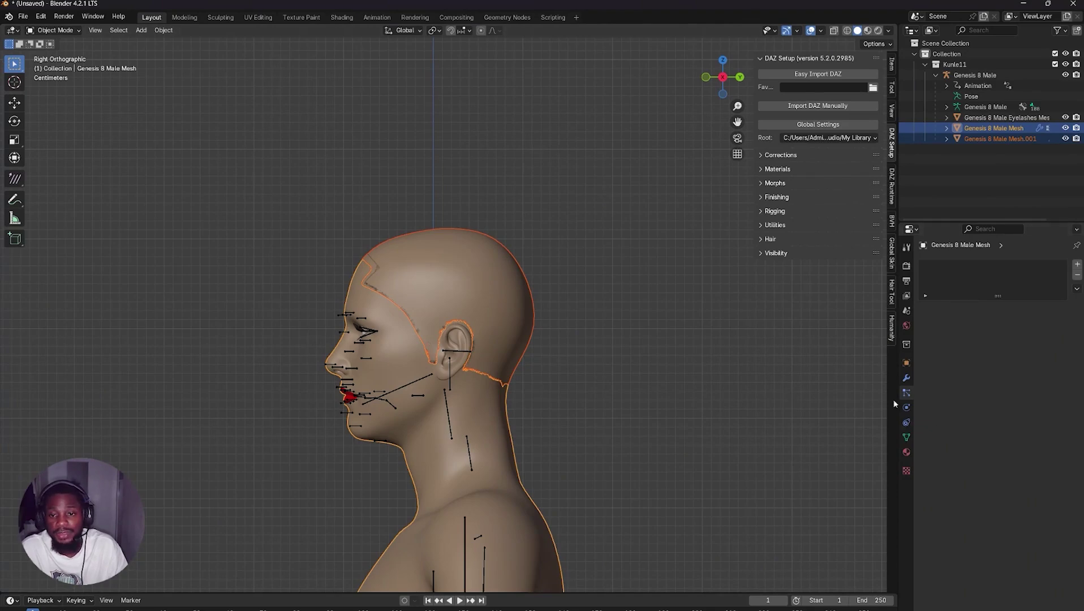
Add a Shrinkwrap modifier to the Genesis 8 Male Mesh
click(907, 378)
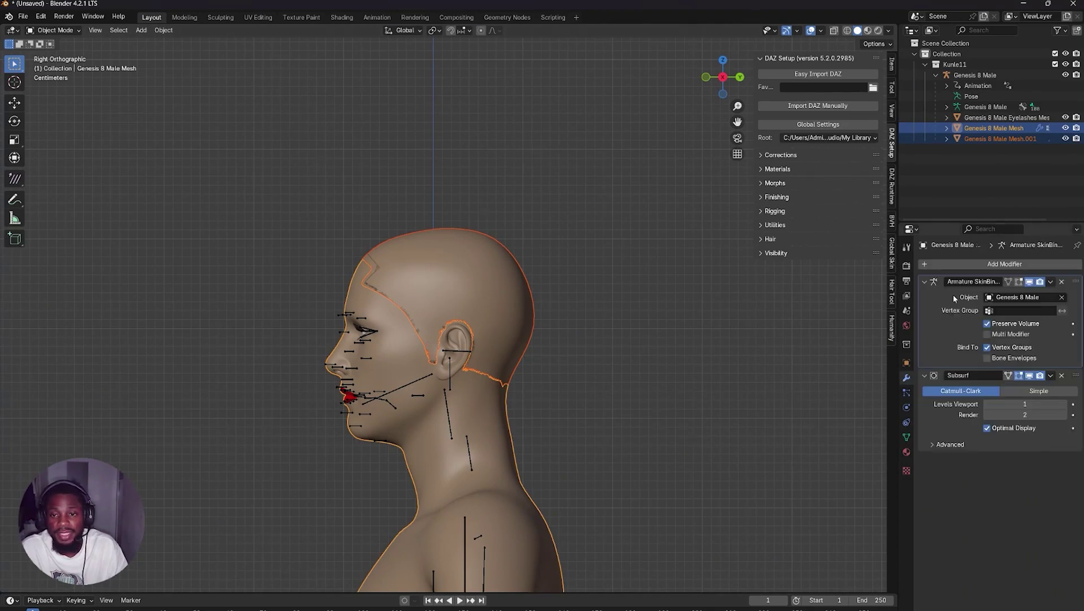
click(962, 265)
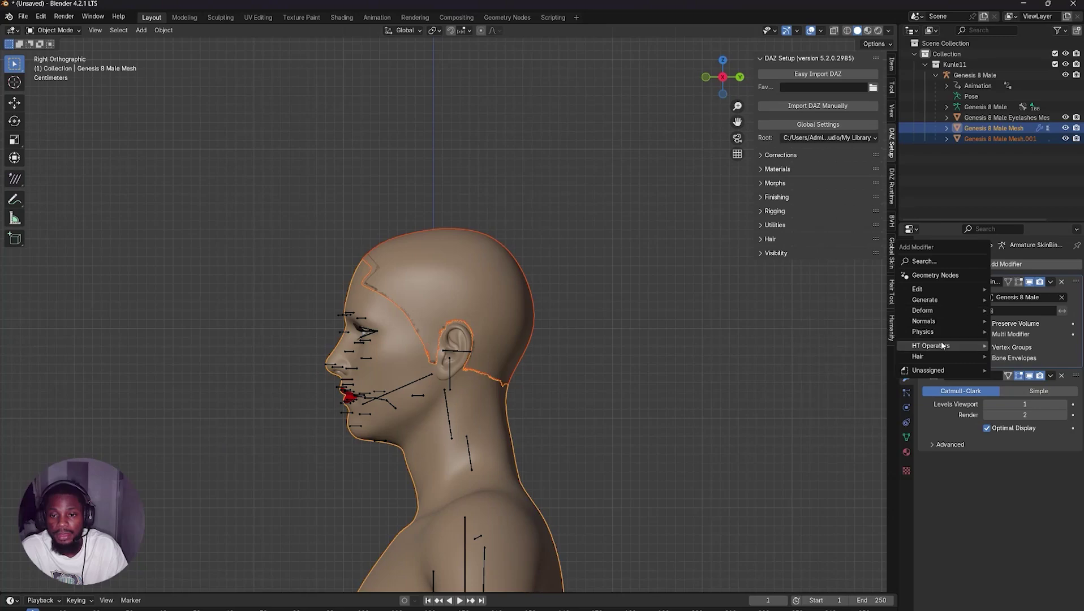
click(938, 264)
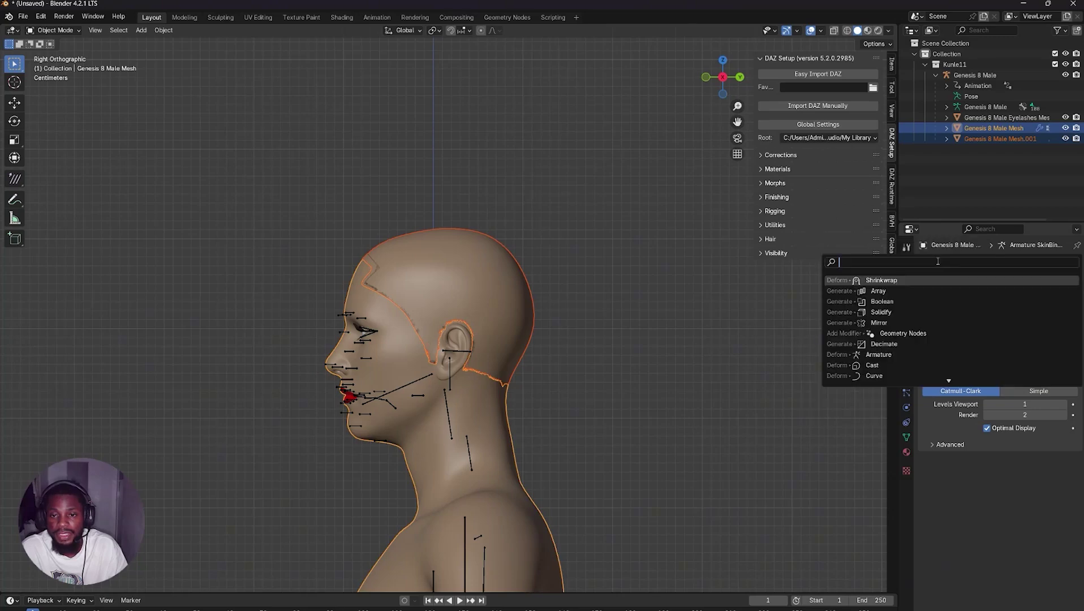
click(902, 281)
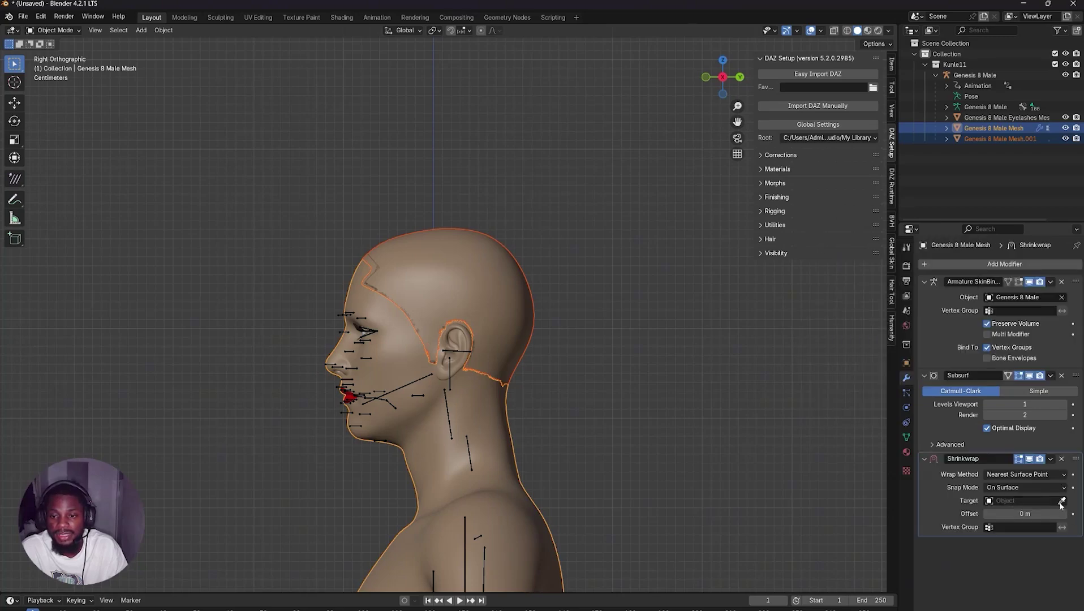
Set the Shrinkwrap modifier's Snap Mode to Outside and try to pick the body mesh as its target
click(490, 505)
click(1065, 497)
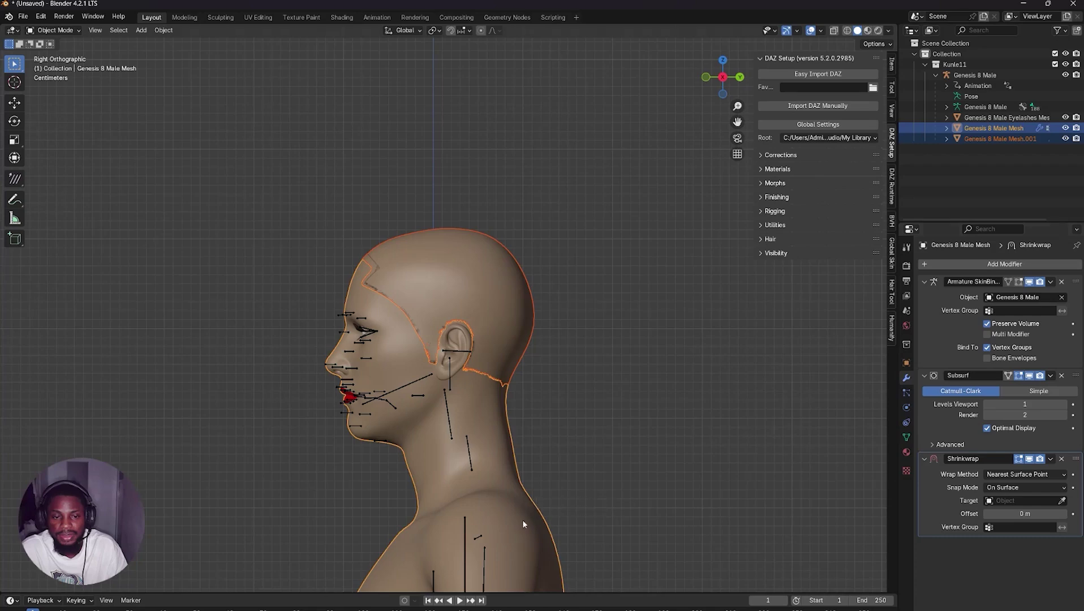
click(523, 520)
click(1019, 488)
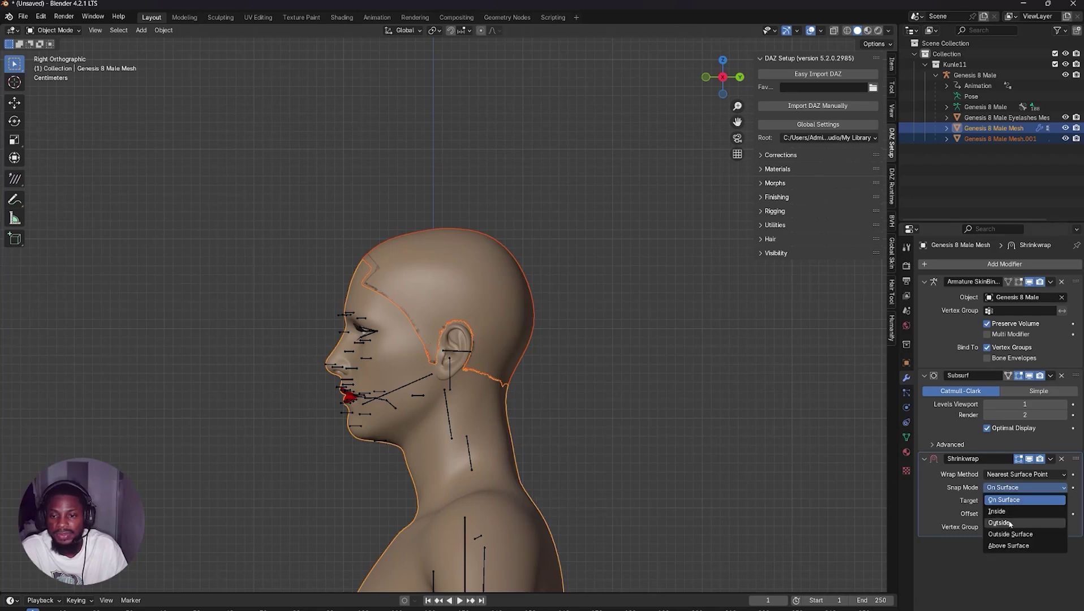
click(1042, 524)
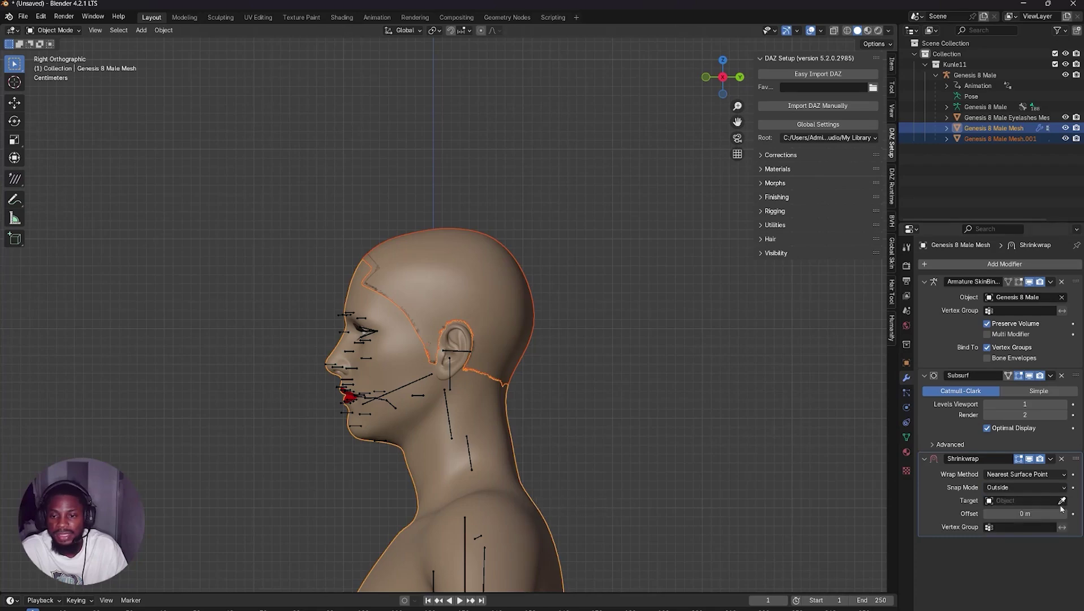
click(510, 495)
Remove the Shrinkwrap modifier from the Genesis 8 Male Mesh
click(645, 384)
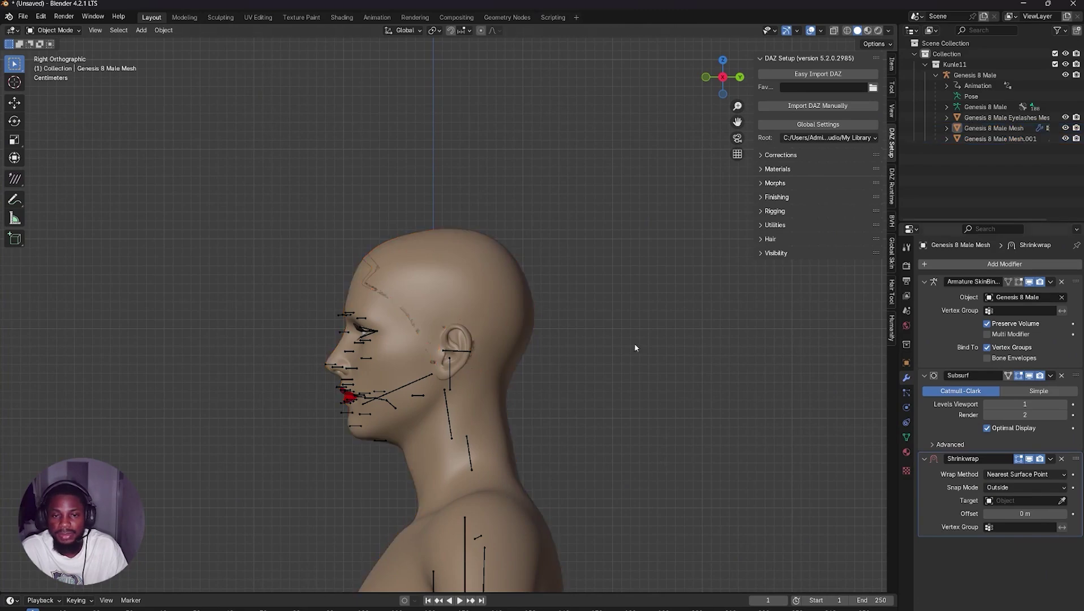
click(491, 264)
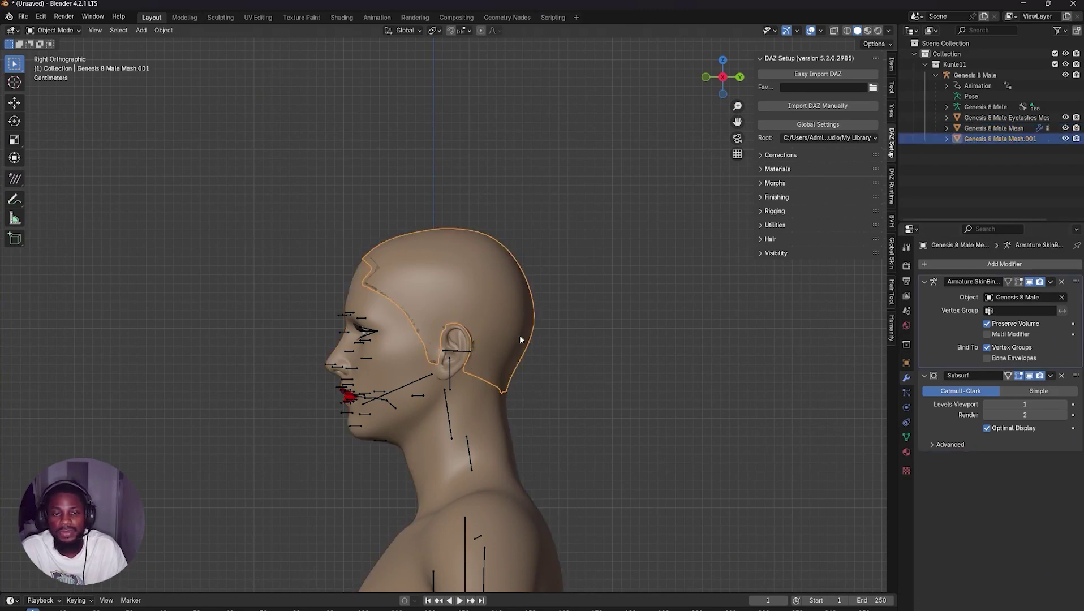
click(471, 424)
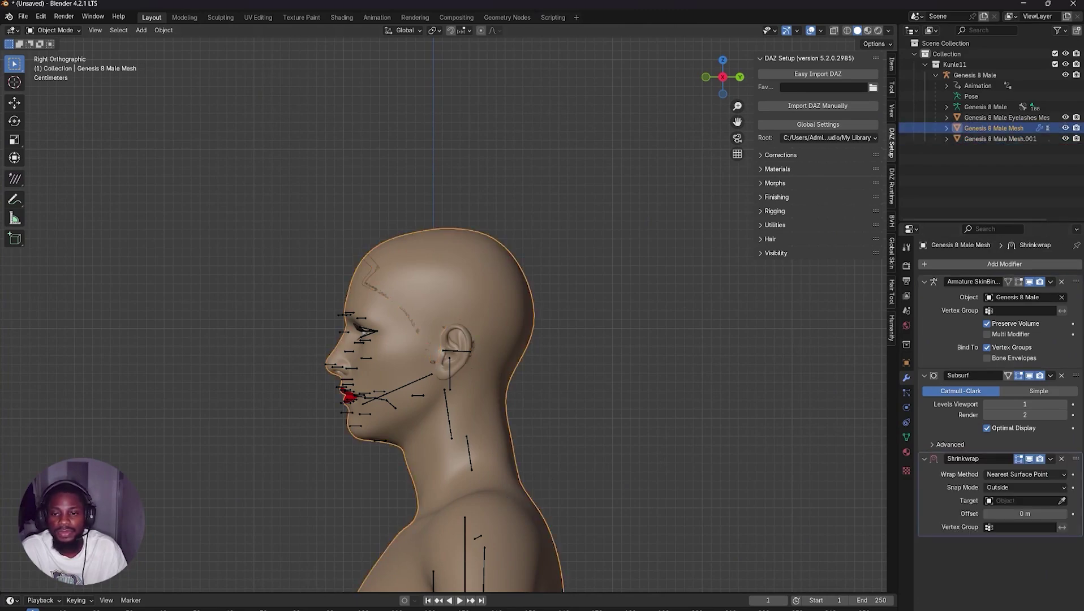
click(1062, 459)
Rename the separated head-cap object Genesis 8 Male Mesh.001 as scalp
click(467, 297)
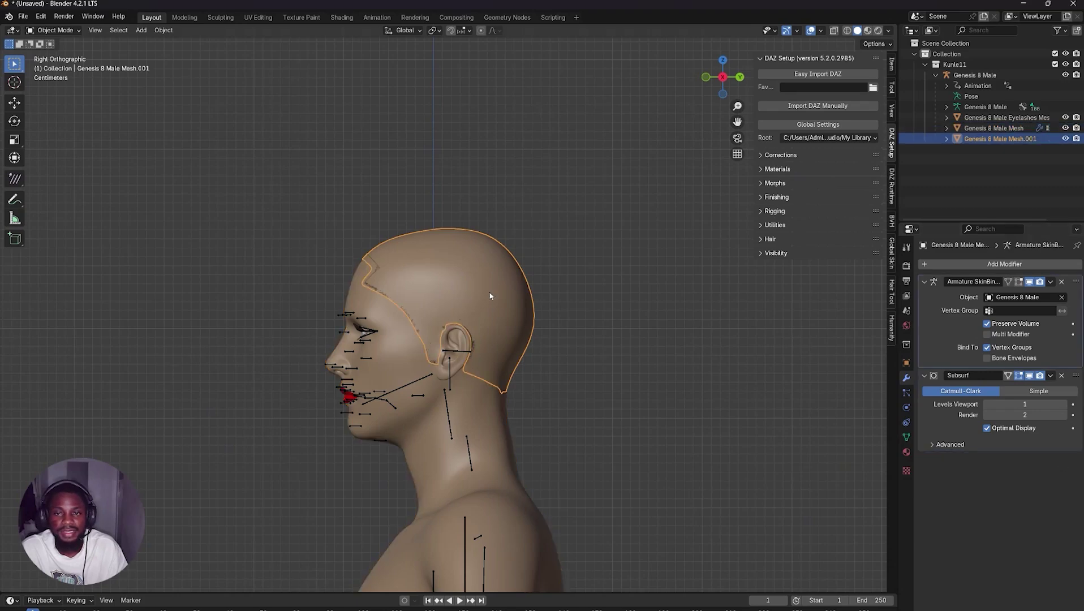
double_click(978, 138)
text(s)
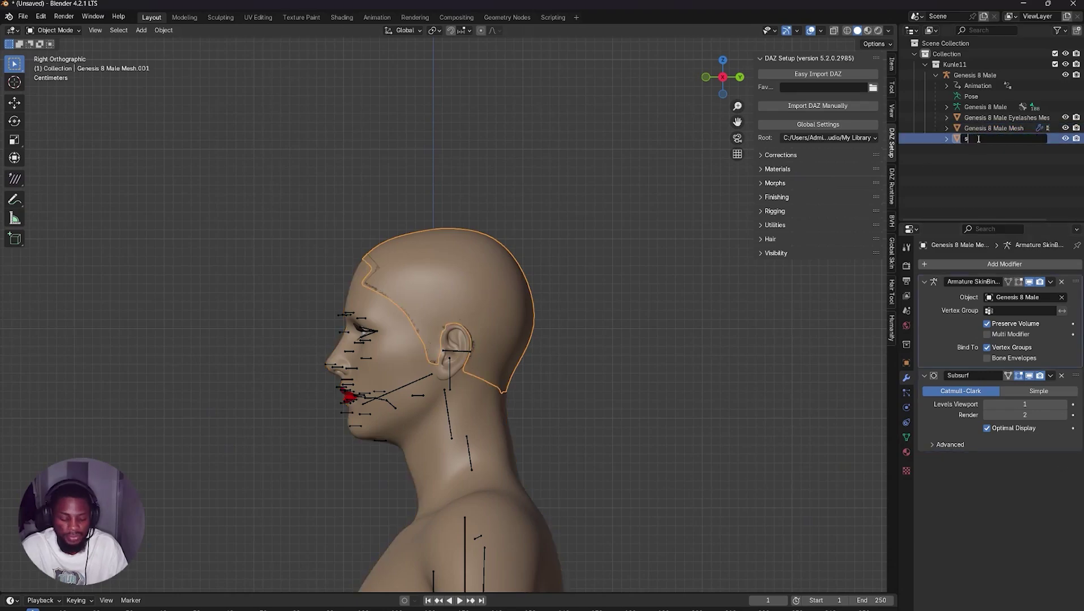
text(calp)
key(Return)
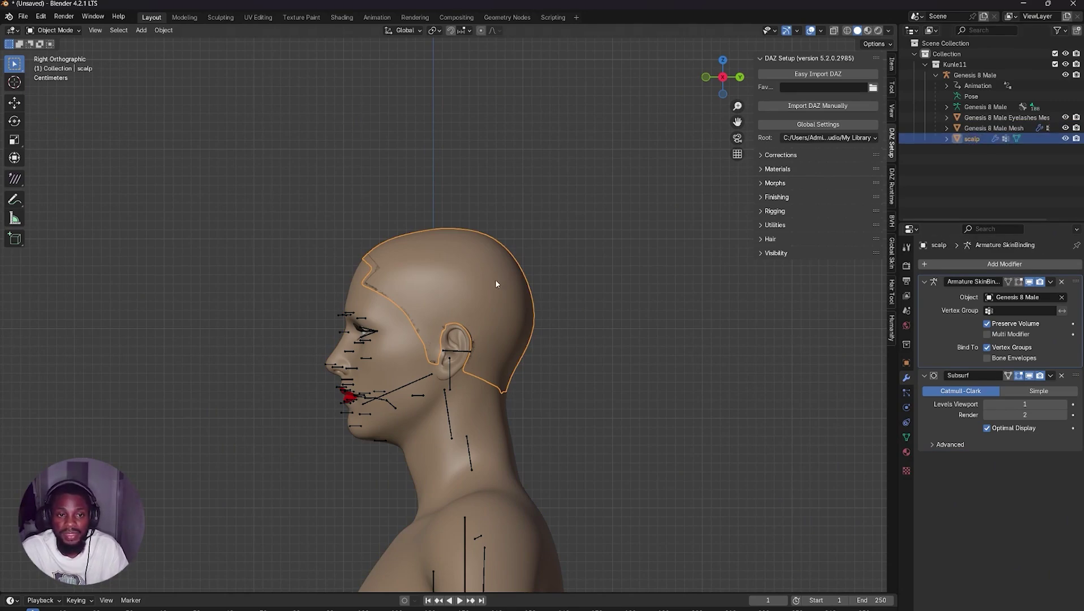
Add a Shrinkwrap modifier to the scalp object with the Genesis 8 Male Mesh as its target
click(960, 264)
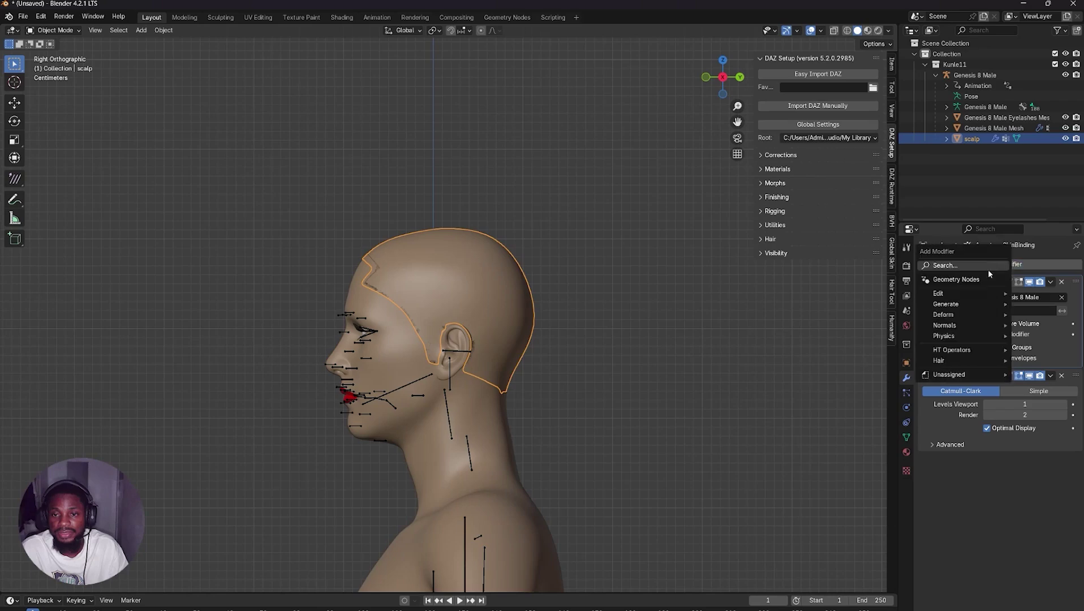
mouse_move(943, 315)
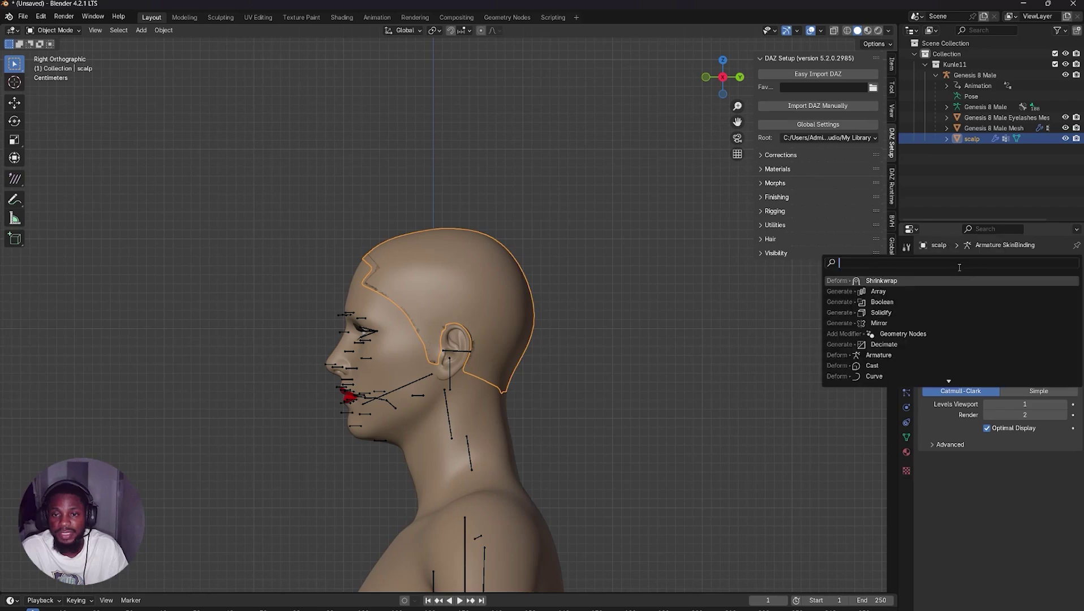
click(900, 287)
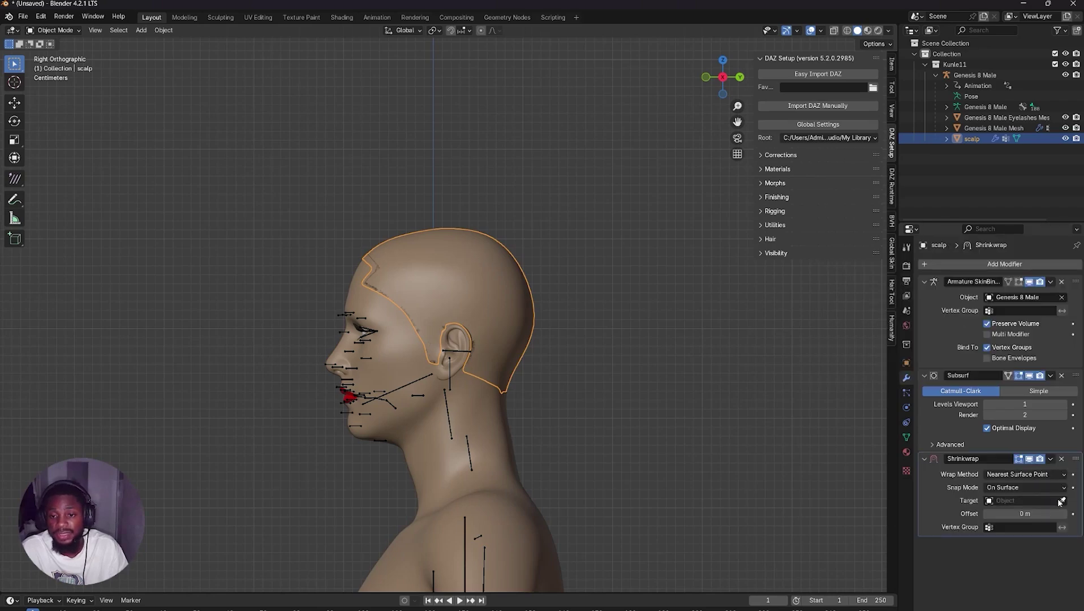
click(518, 500)
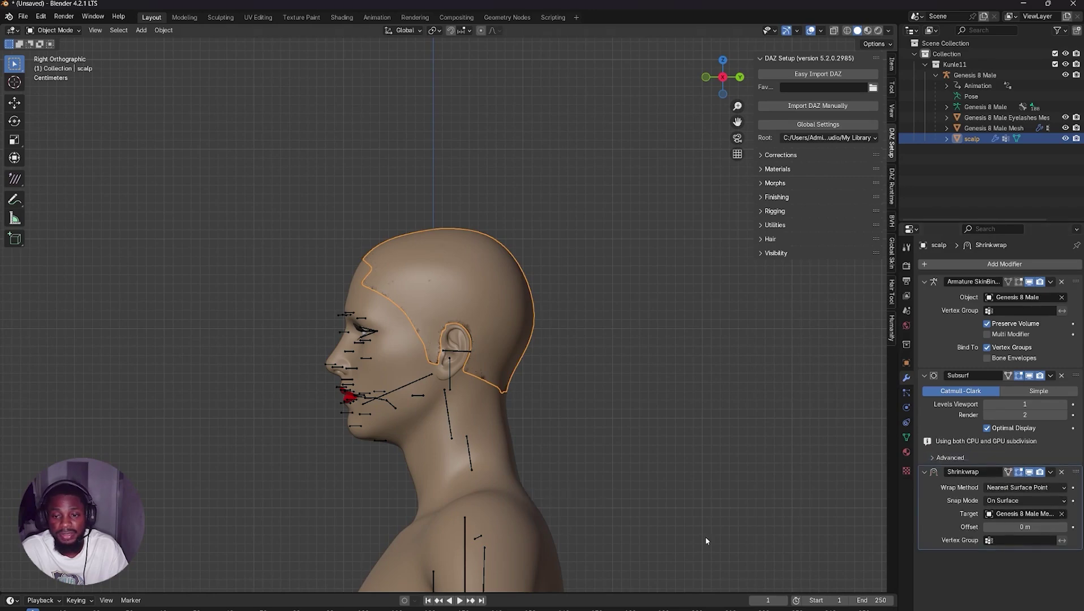
Set the scalp's Shrinkwrap modifier to Snap Mode Outside with an Offset of 0.0001 m
click(1039, 500)
click(1017, 537)
click(1022, 513)
text(0.00)
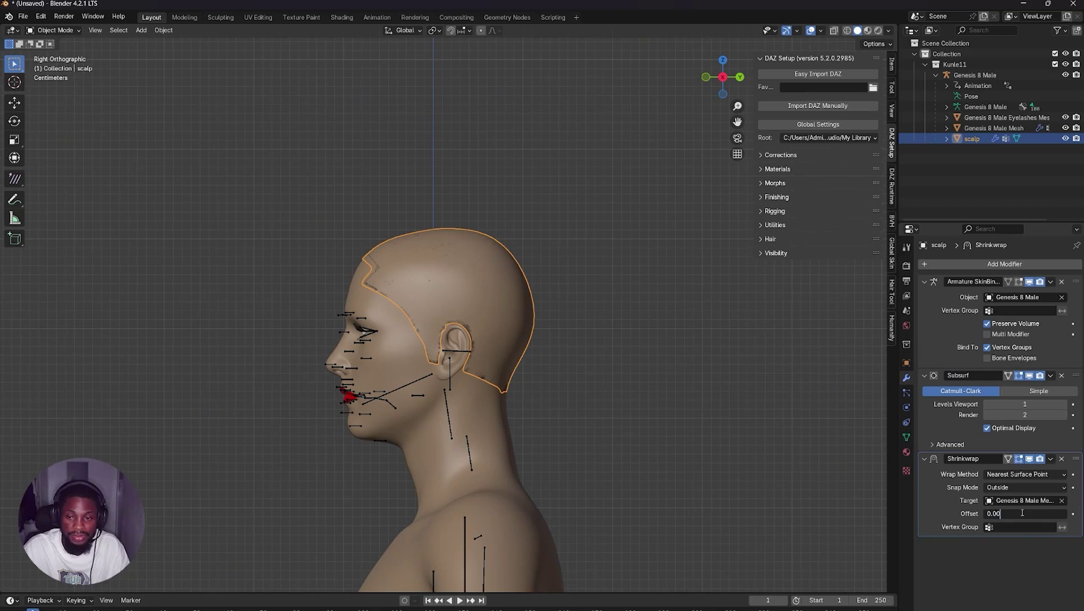
text(01)
key(Return)
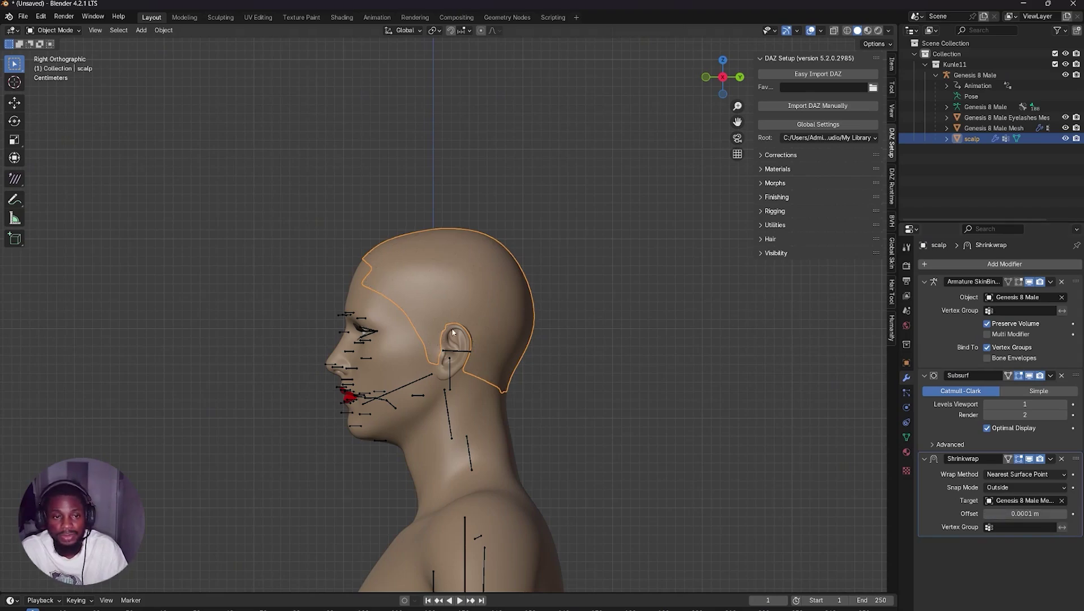
In Edit Mode with vertex selection, move two scalp edge vertices in front of the ear slightly toward the face
scroll(443, 338, up, 2)
key(Tab)
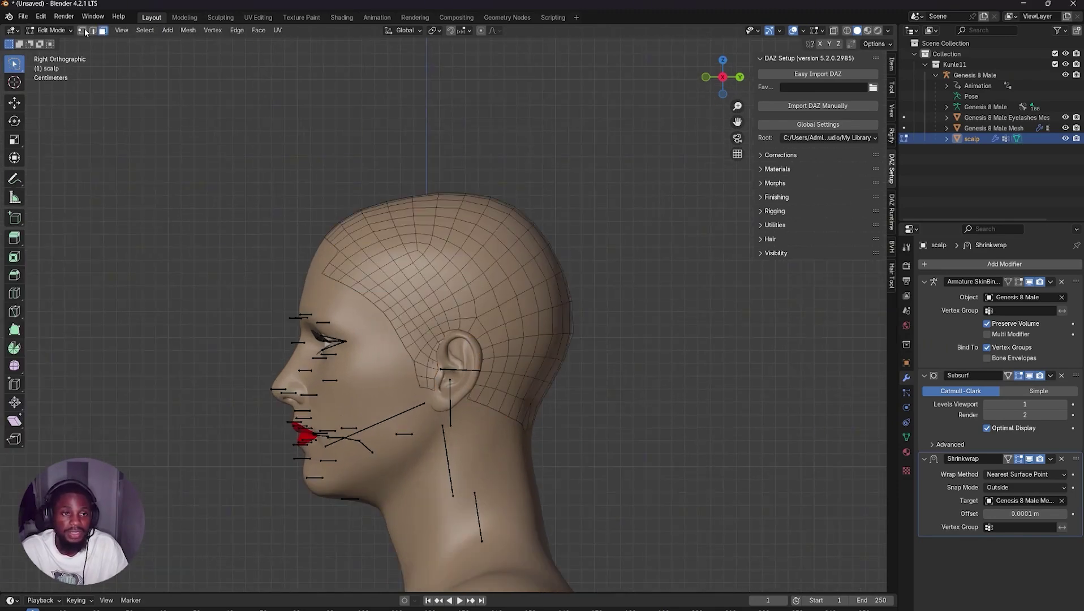
scroll(420, 433, up, 4)
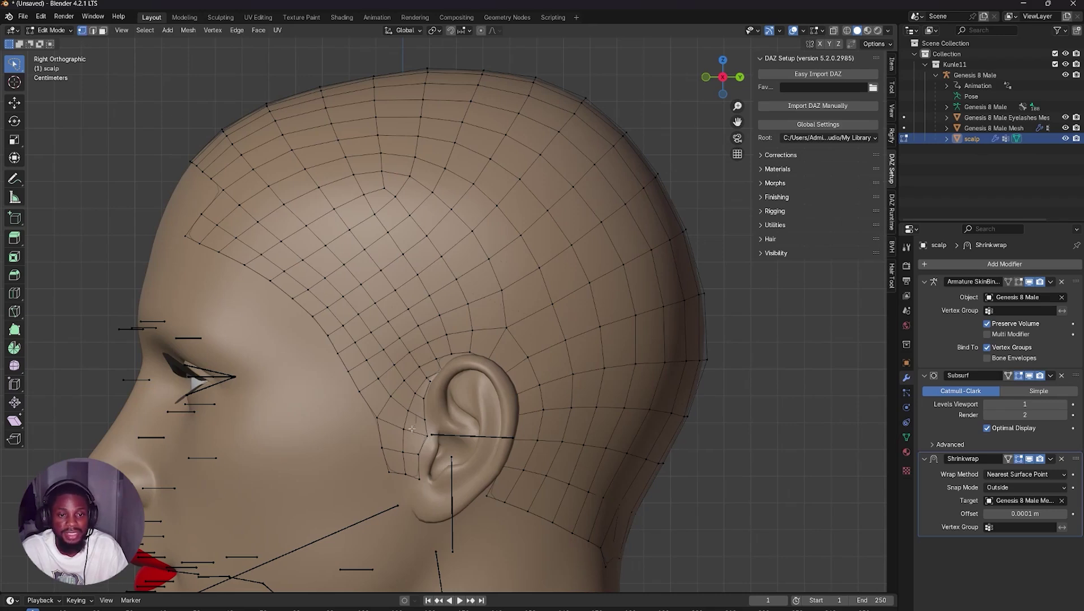
key(g)
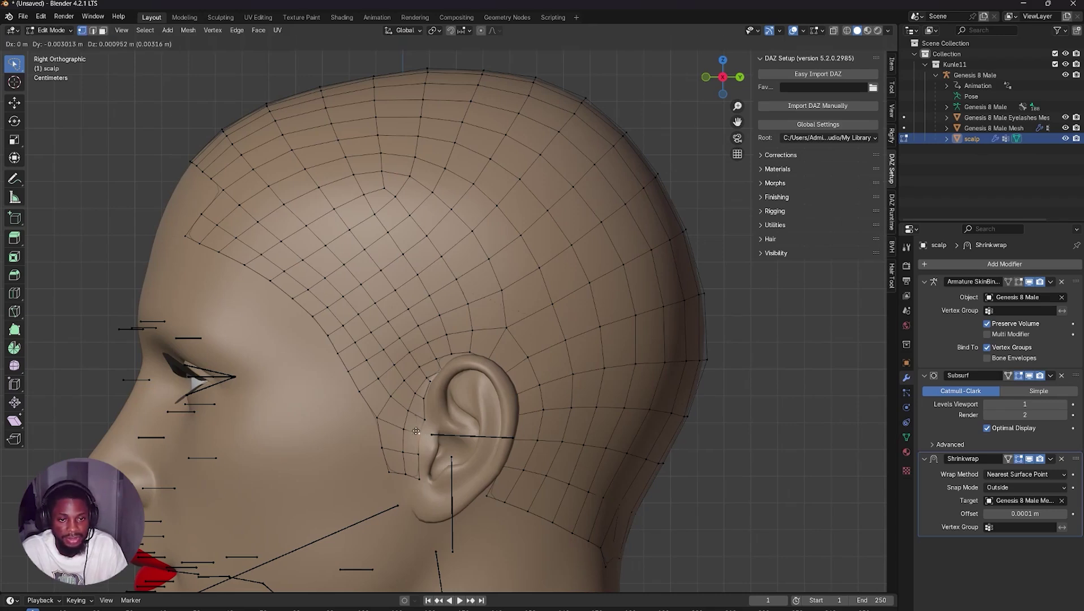
click(418, 434)
key(g)
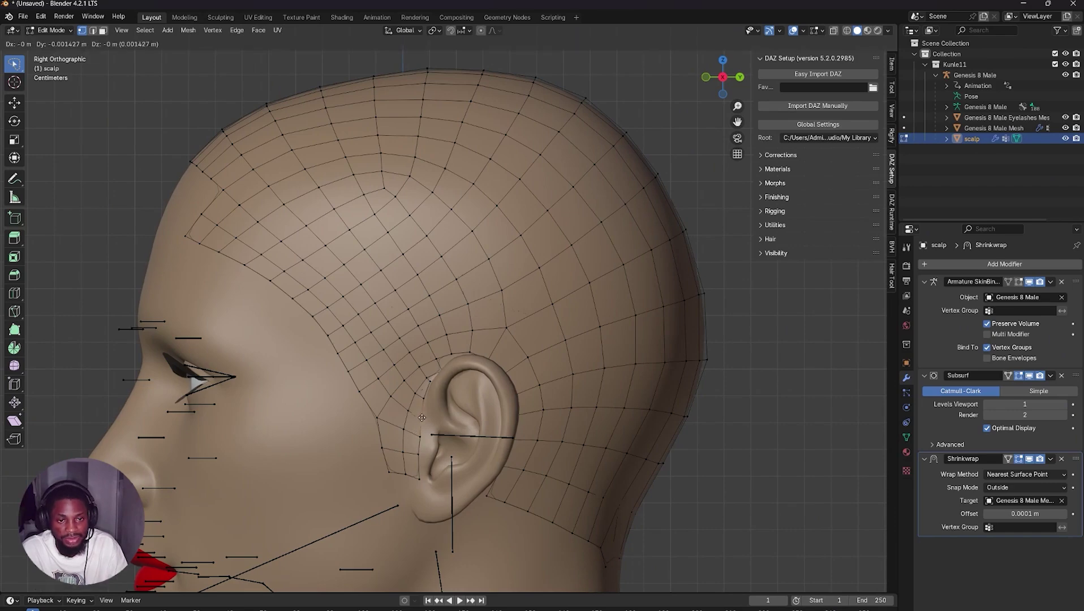
click(418, 418)
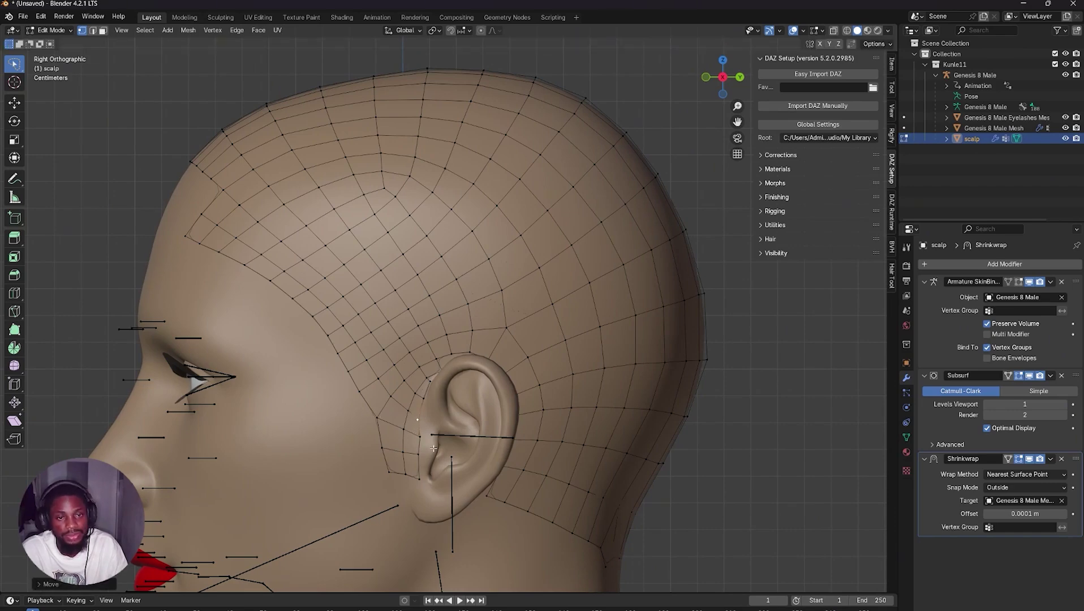
Raise the low vertices at the scalp's nape edge into line with their neighbours and return to Object Mode
scroll(442, 430, down, 3)
drag(721, 81, 576, 67)
drag(737, 122, 730, 275)
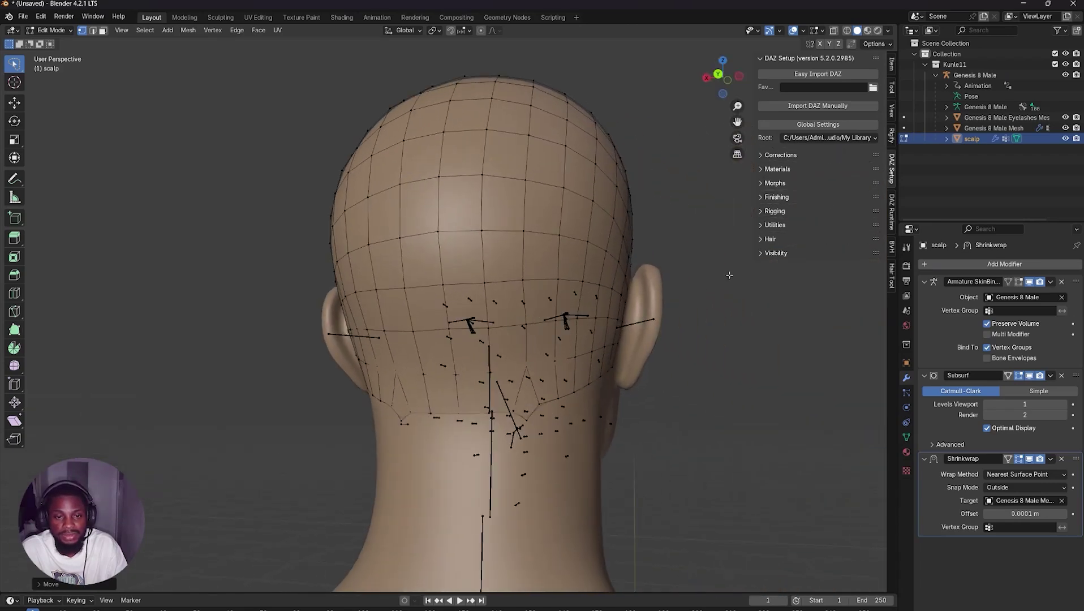
key(g)
click(528, 408)
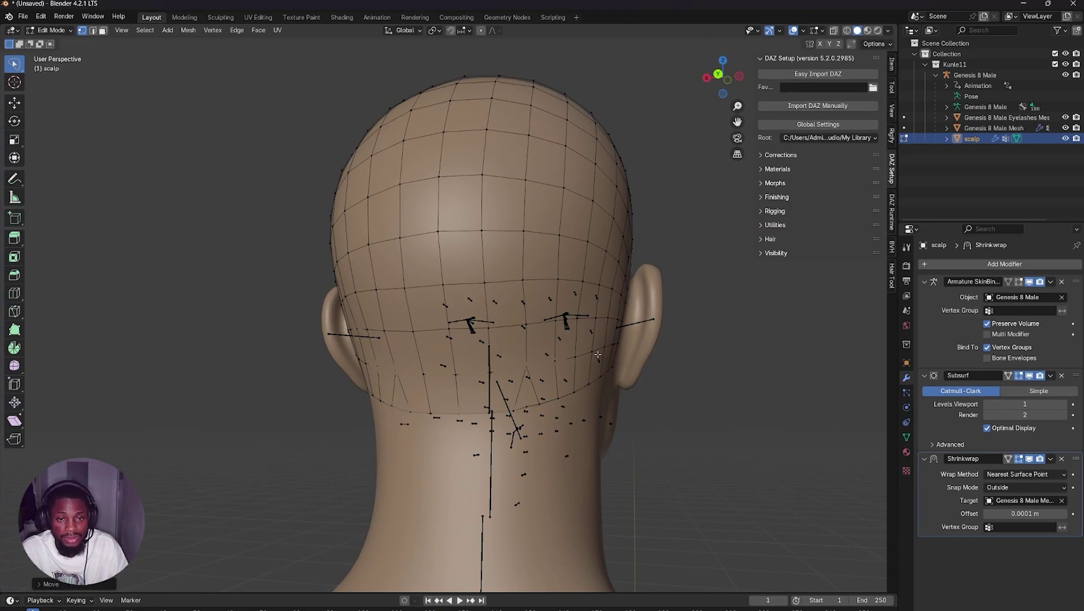
drag(734, 73, 612, 185)
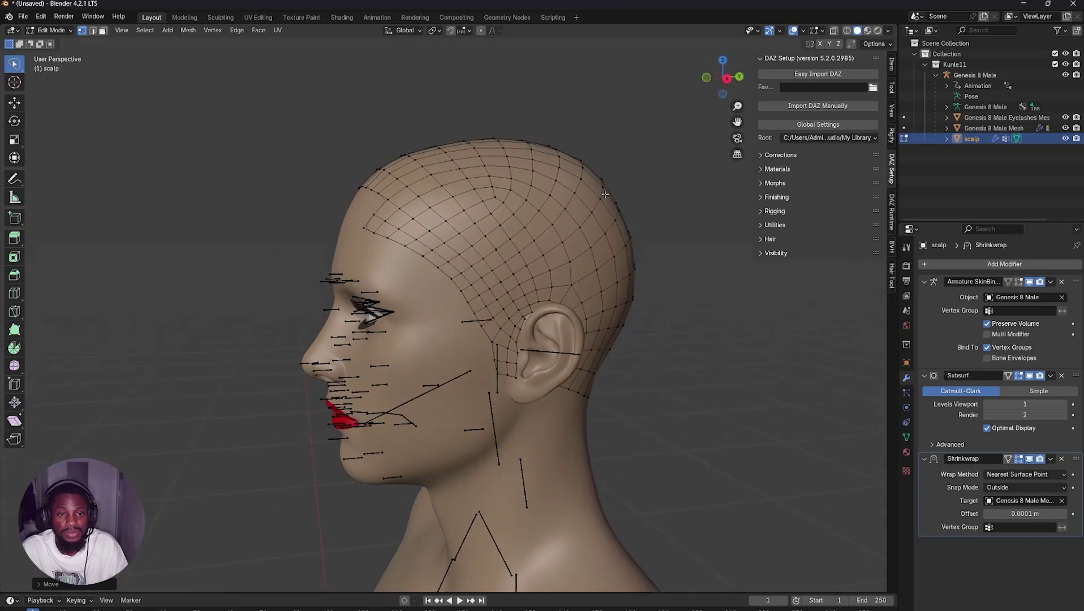
key(Tab)
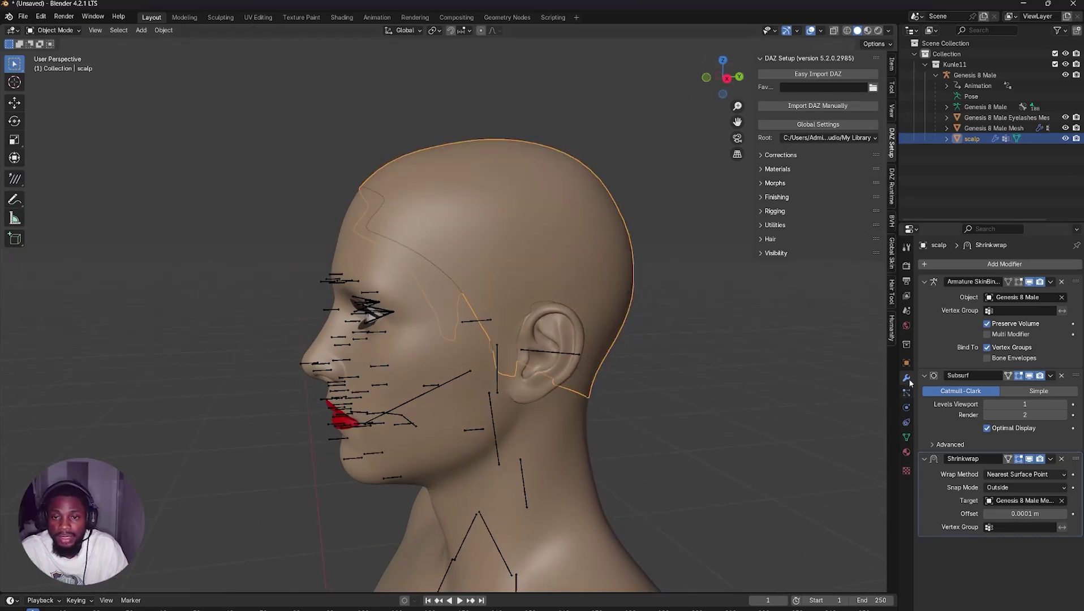
Switch the scene's render engine to Cycles
click(907, 265)
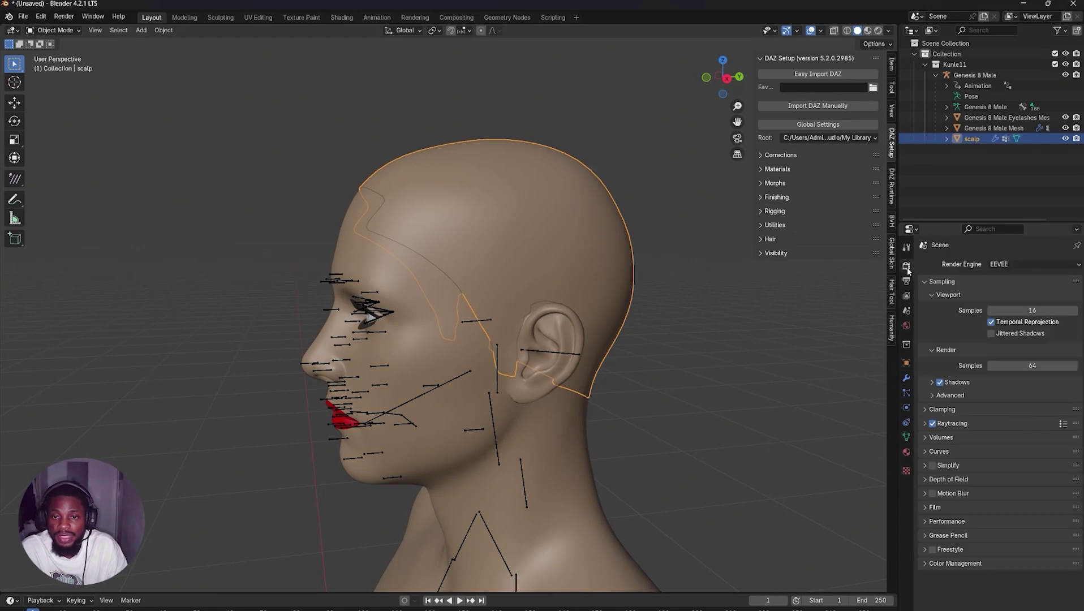
click(1010, 265)
click(1006, 300)
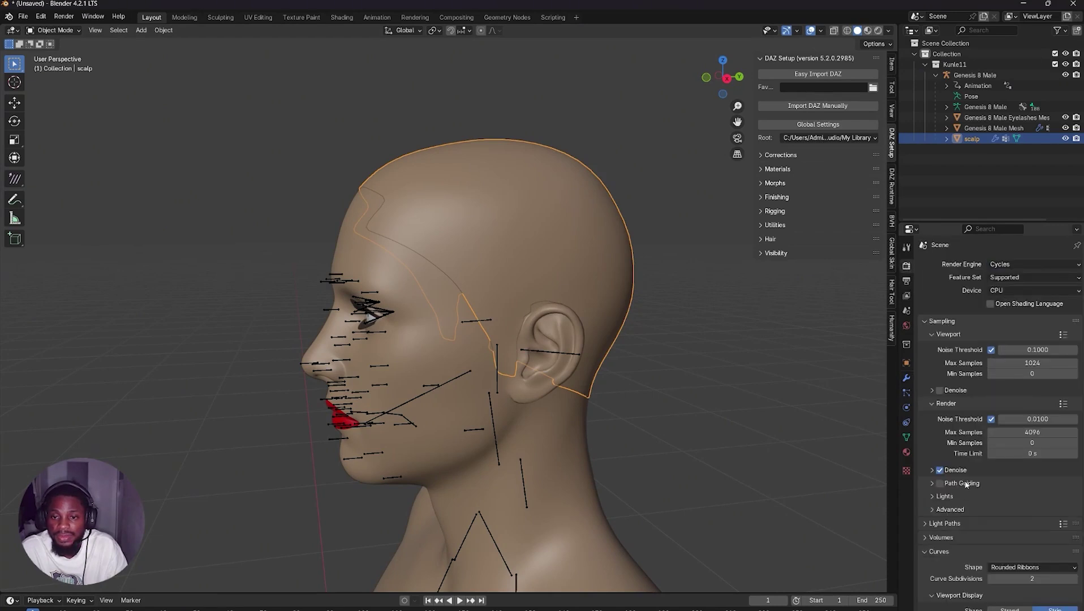
Set the viewport display shape of curves to Strand in the render settings
scroll(946, 528, down, 5)
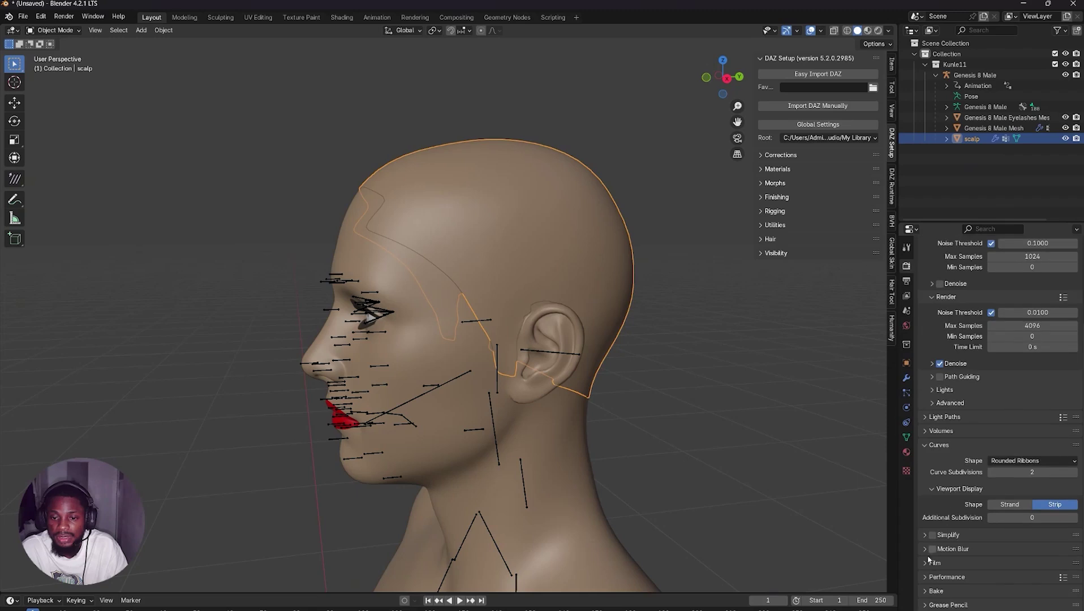
click(929, 447)
click(929, 450)
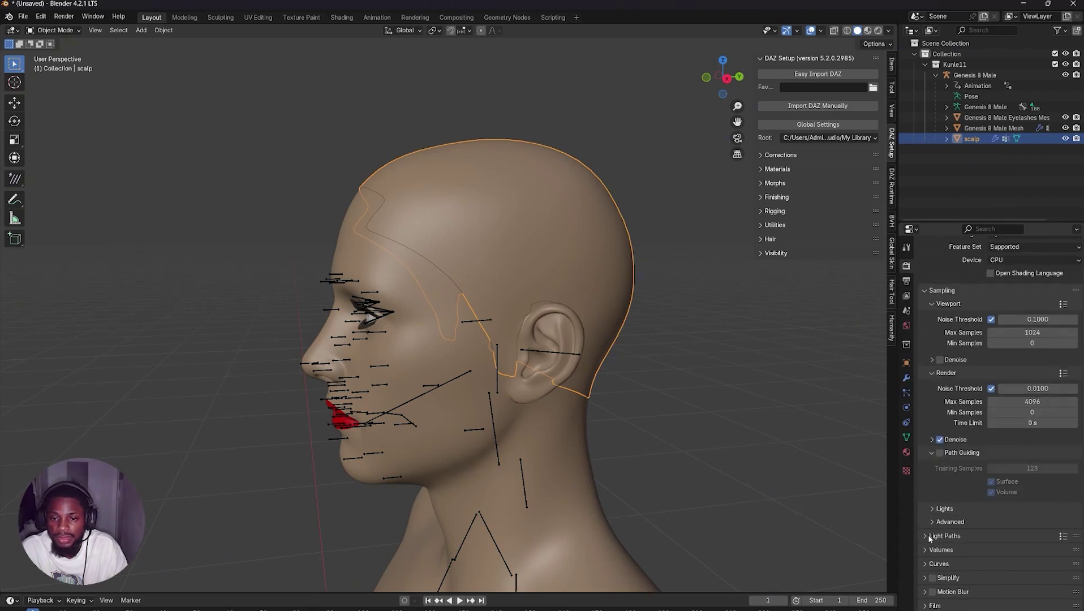
click(933, 453)
click(927, 521)
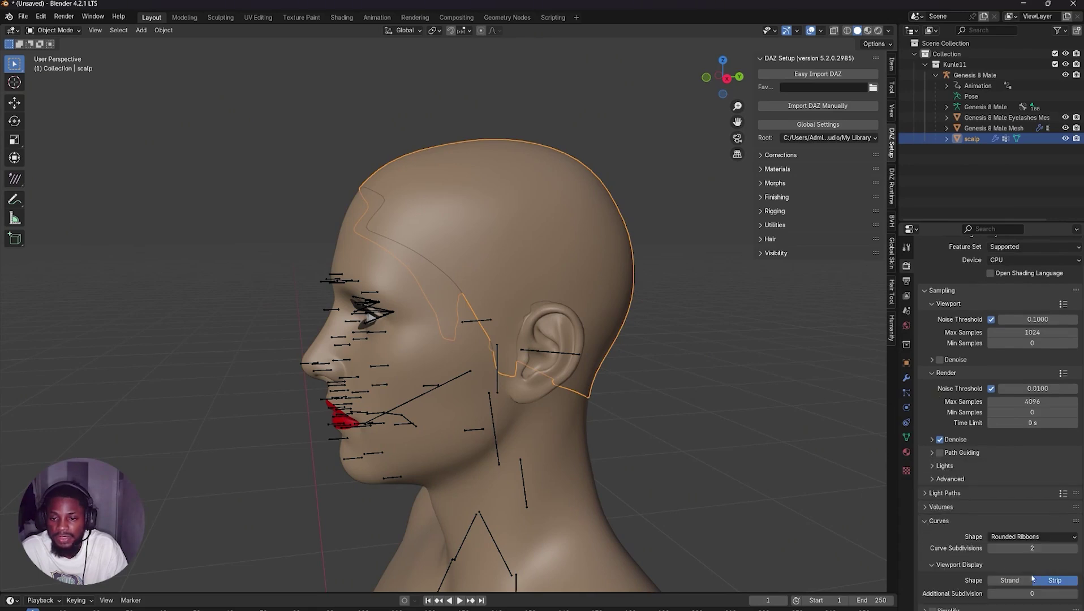
click(931, 565)
click(1012, 582)
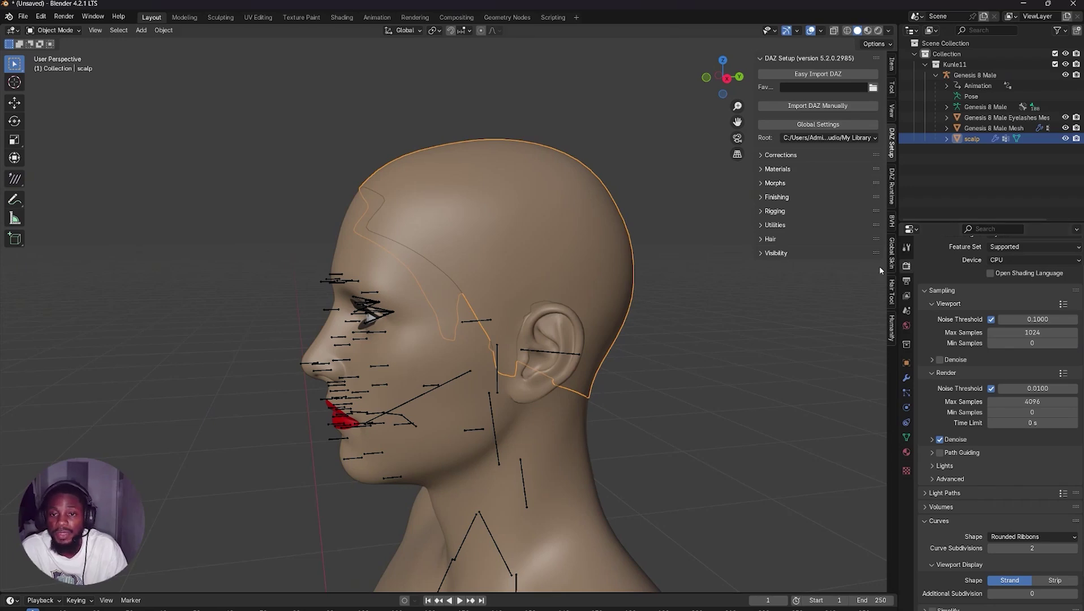
Add a particle system of type Hair to the scalp object
click(907, 310)
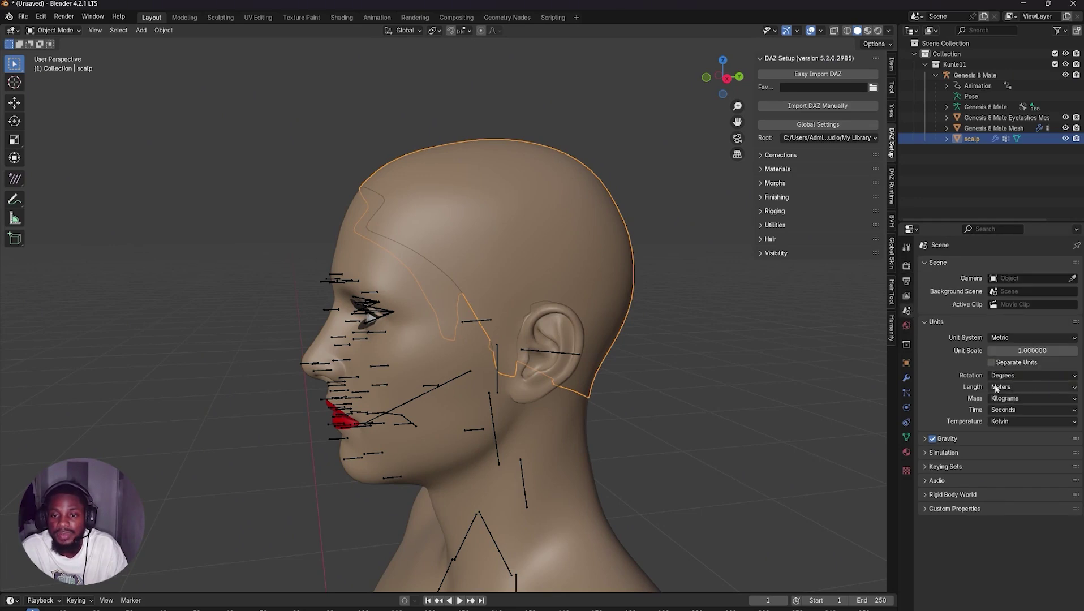
click(910, 397)
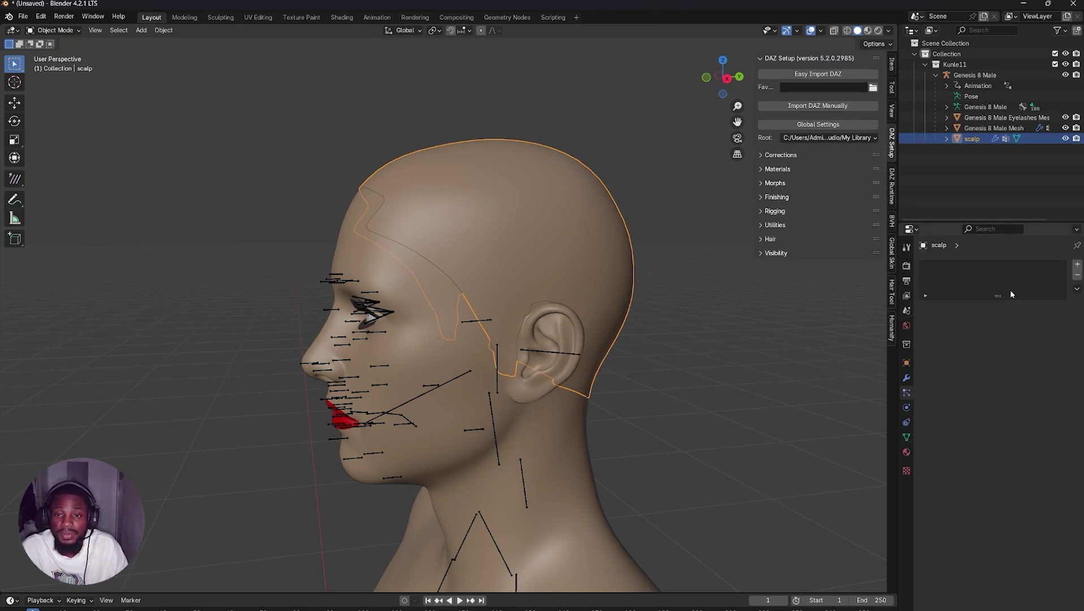
click(1077, 264)
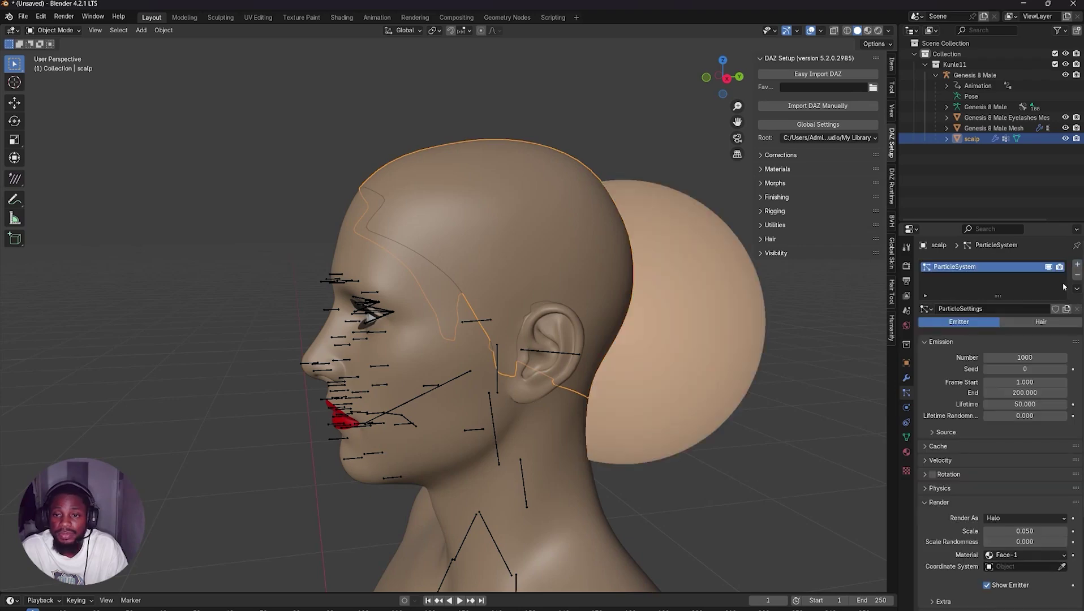
click(1040, 322)
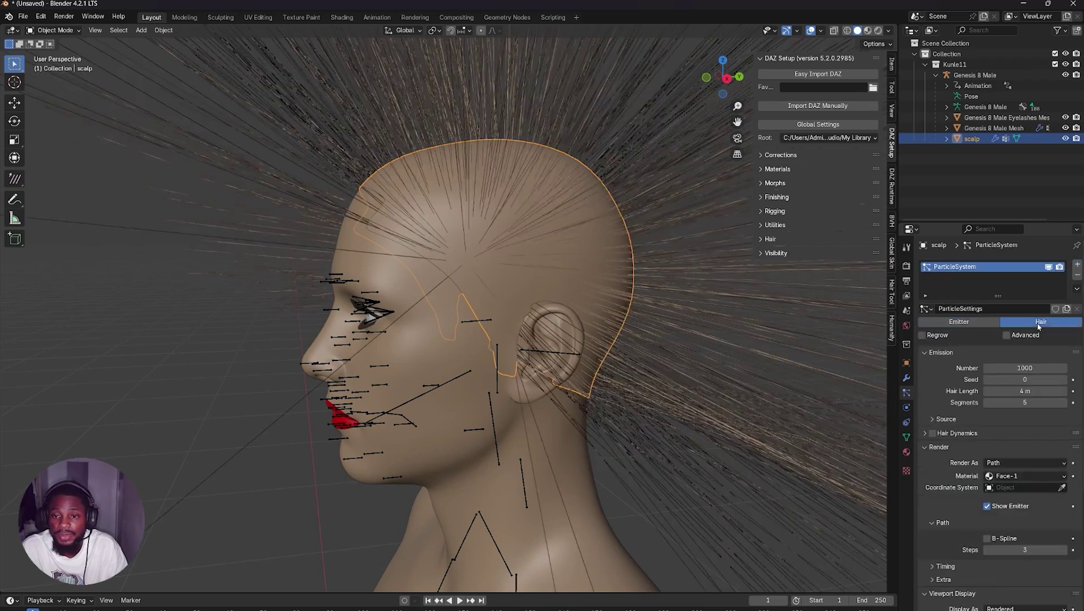
Set the scalp particle system's Hair Length to 0.004 m
double_click(1020, 391)
text(0.00)
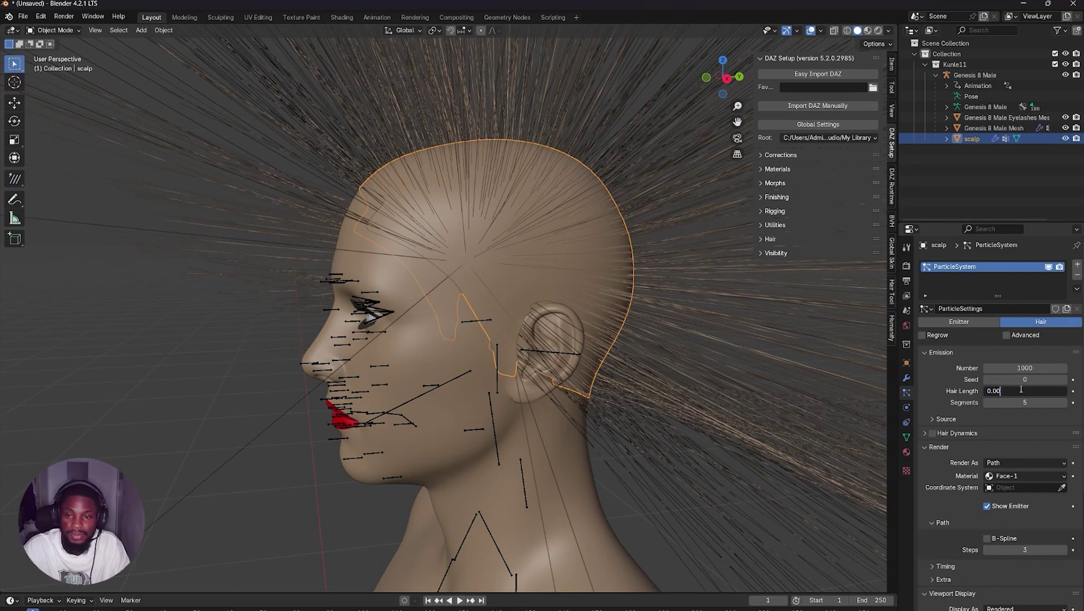
text(4)
key(Return)
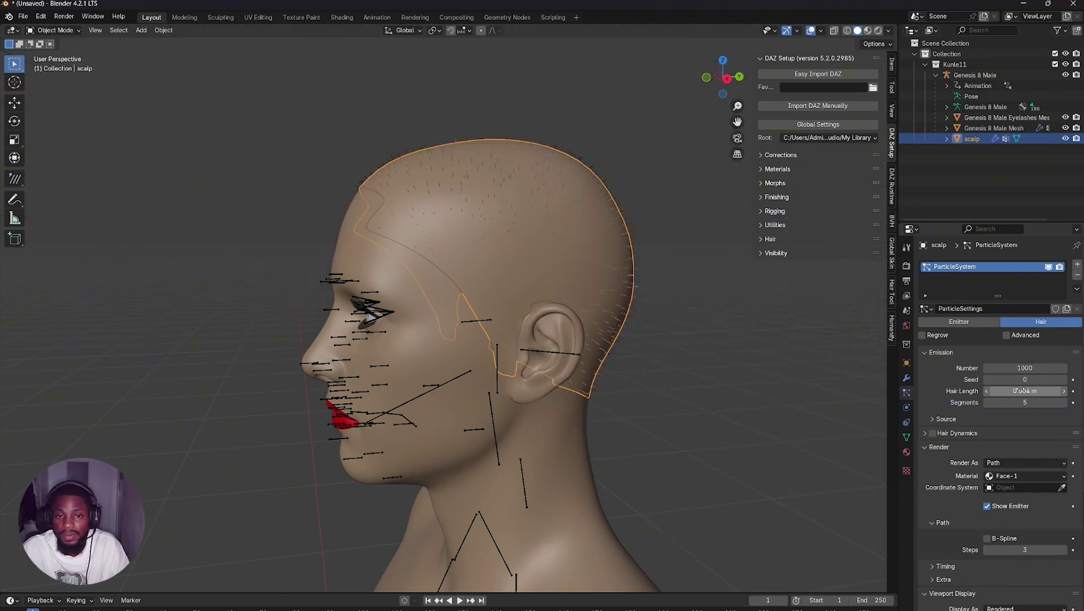
Set the hair's render path Steps to 7 and its viewport Strand Steps to 7
click(1025, 549)
text(7)
key(Return)
scroll(1009, 608, down, 2)
scroll(1010, 608, down, 2)
click(1024, 577)
text(7)
key(Return)
Enable Interpolated children for the scalp's hair particle system
scroll(996, 566, down, 5)
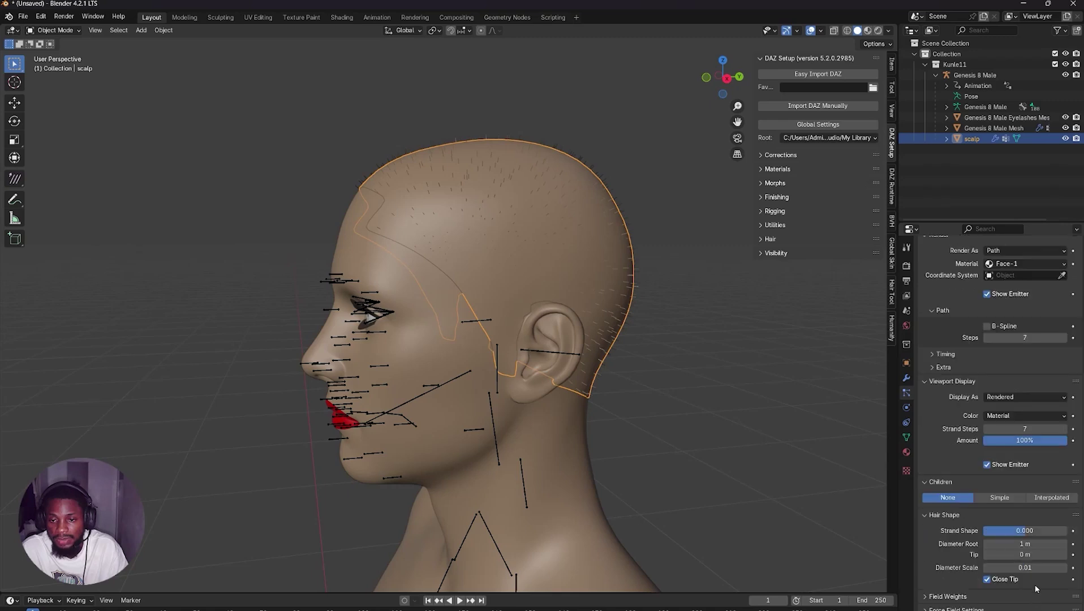
click(1056, 501)
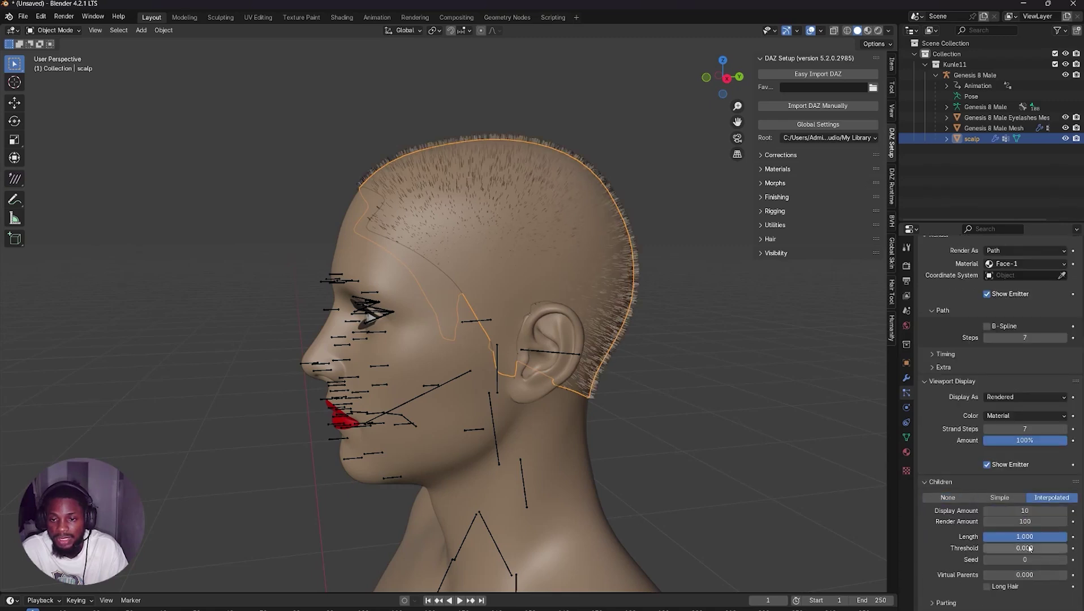
Set the Uniform roughness of the scalp hair's interpolated children to 0.003
scroll(922, 568, down, 2)
scroll(926, 563, down, 3)
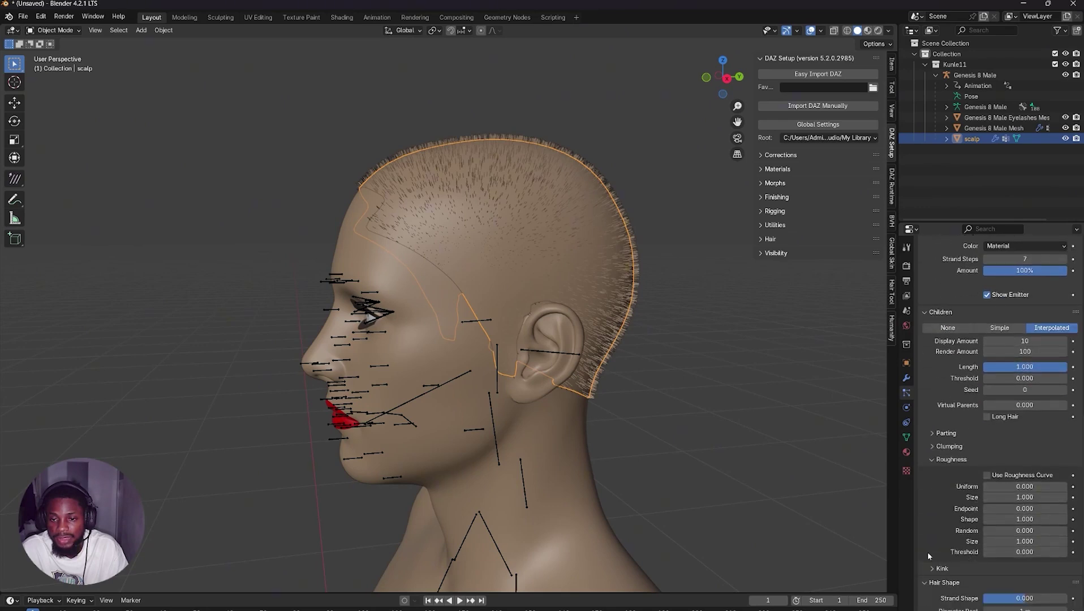
click(940, 461)
click(940, 469)
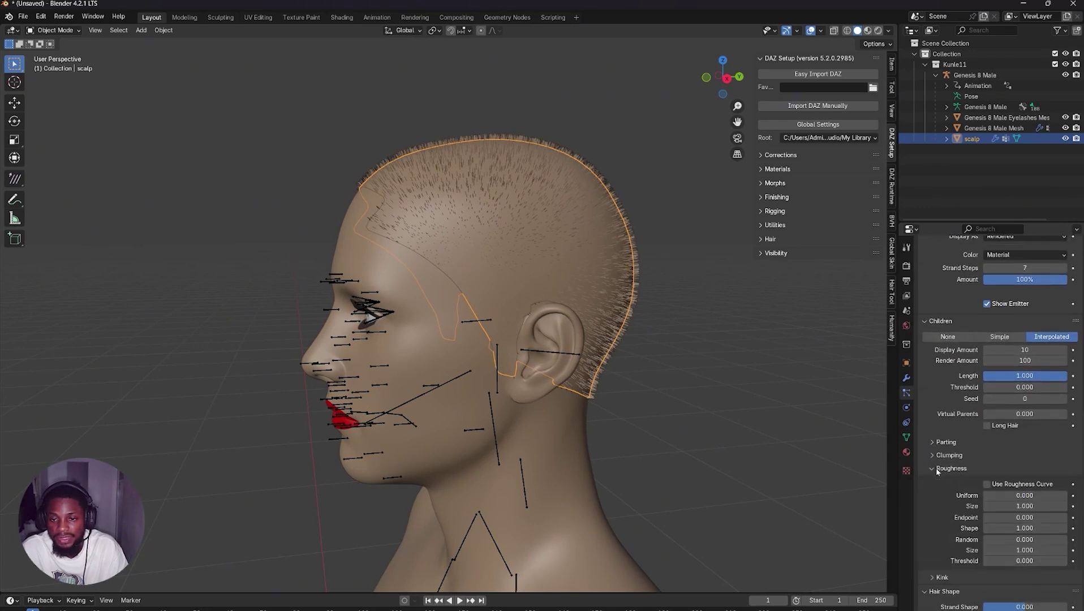
double_click(1029, 495)
text(0.0)
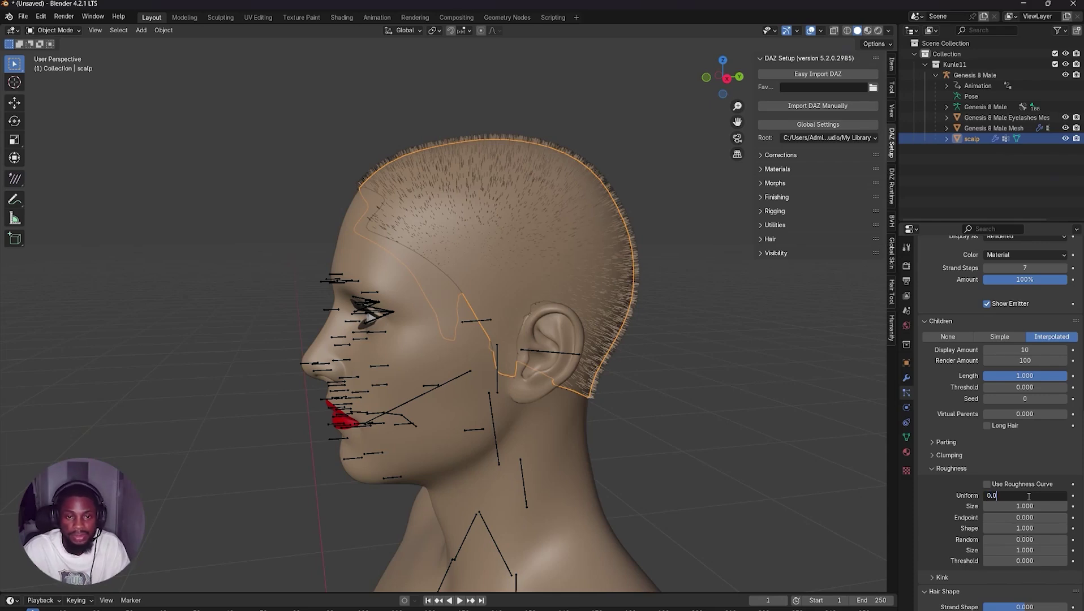
text(2)
key(Return)
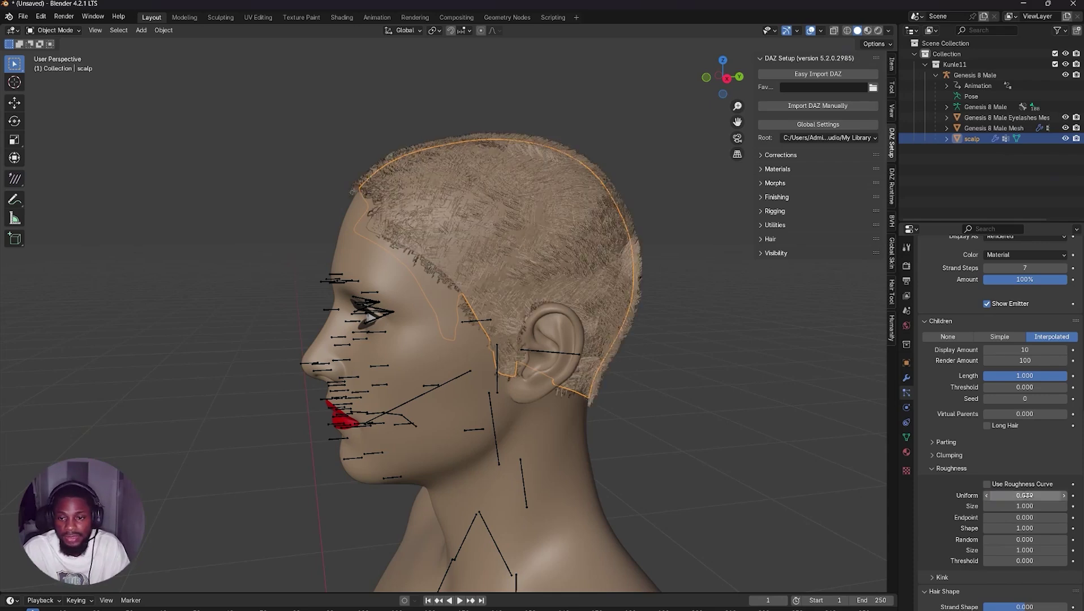
double_click(1027, 496)
text(0.005)
key(Return)
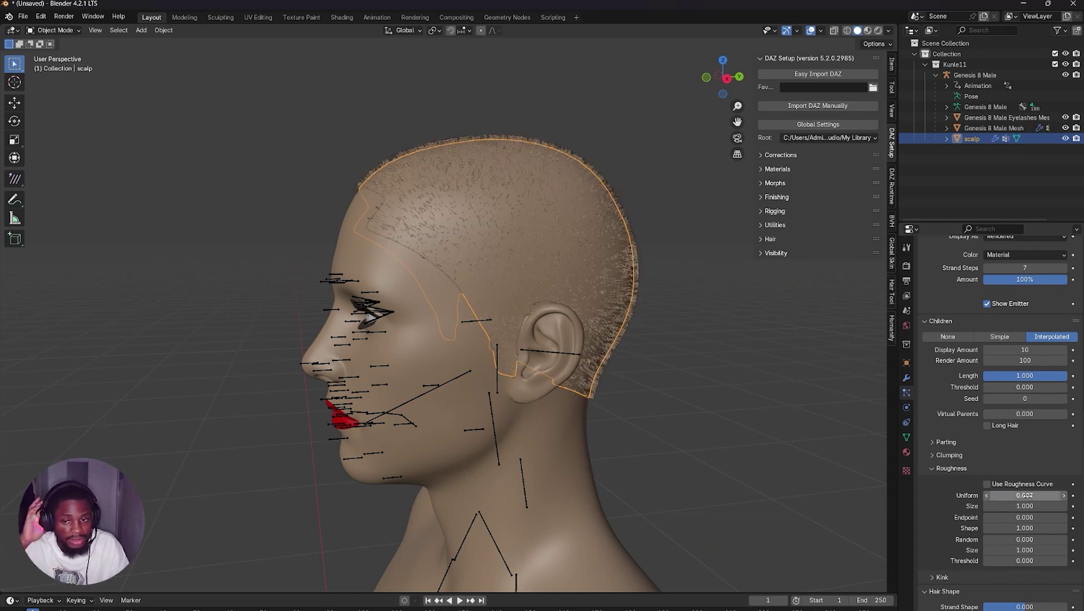
Set the Random roughness of the scalp hair's children to 0.002
double_click(1035, 540)
text(0.002)
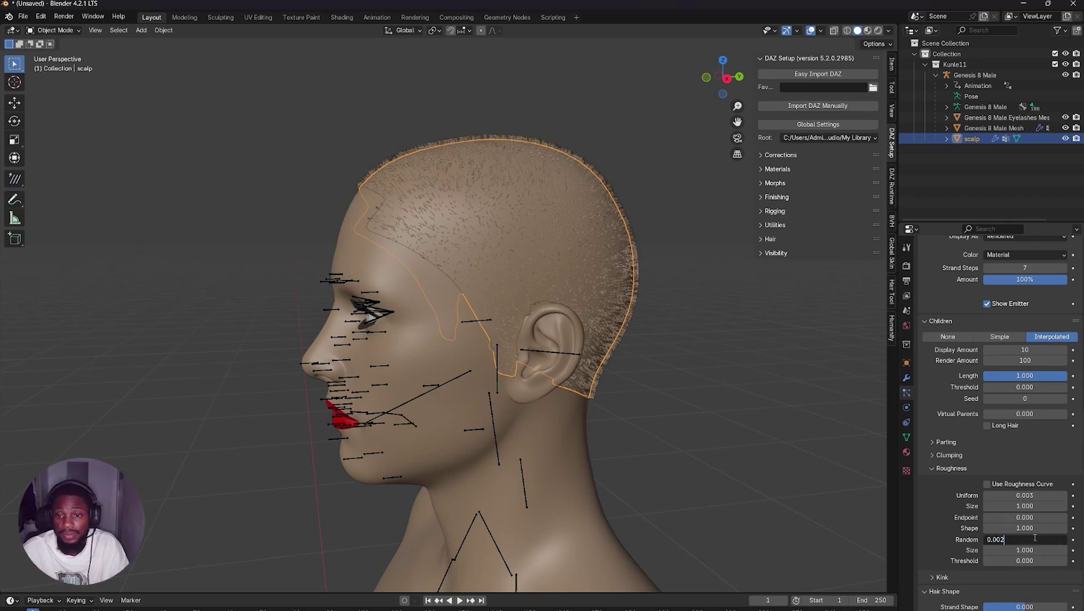
key(Return)
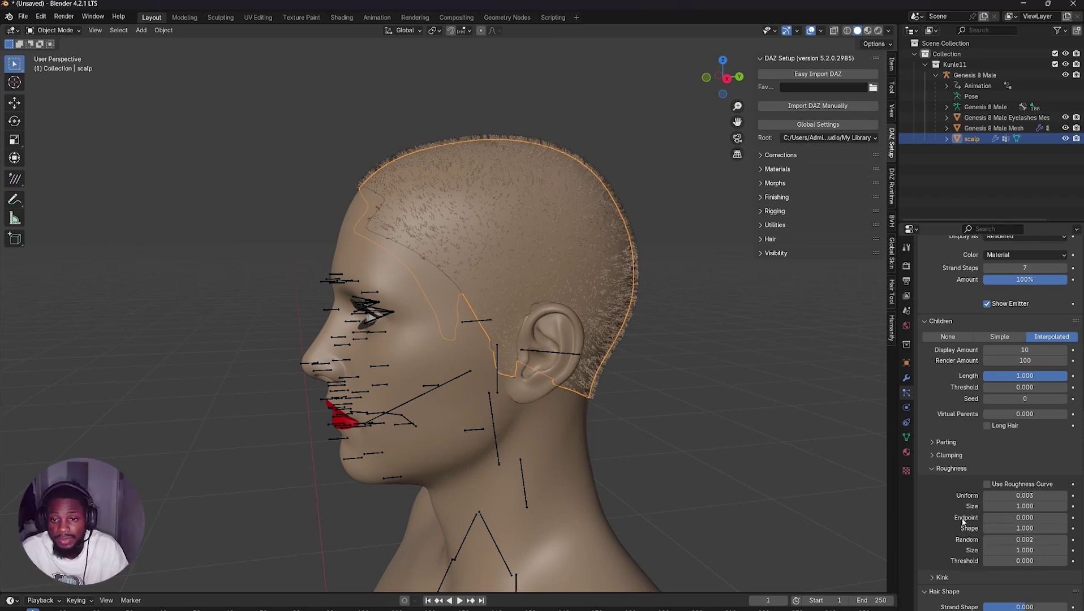
double_click(1025, 350)
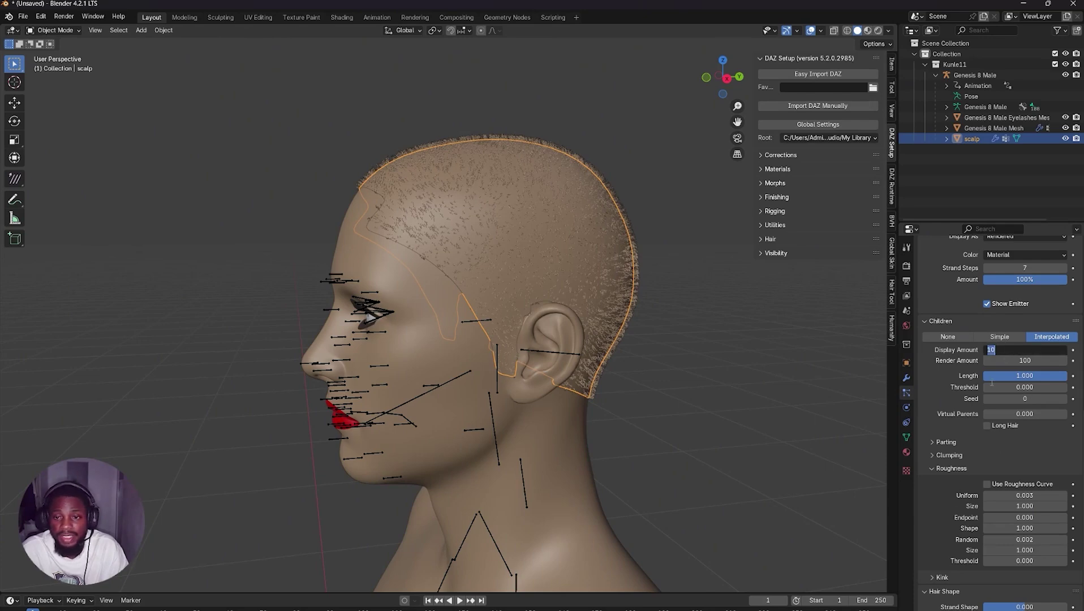
key(Return)
Set the Diameter Root in the scalp hair's Hair Shape settings to 0.05 m
scroll(935, 501, down, 5)
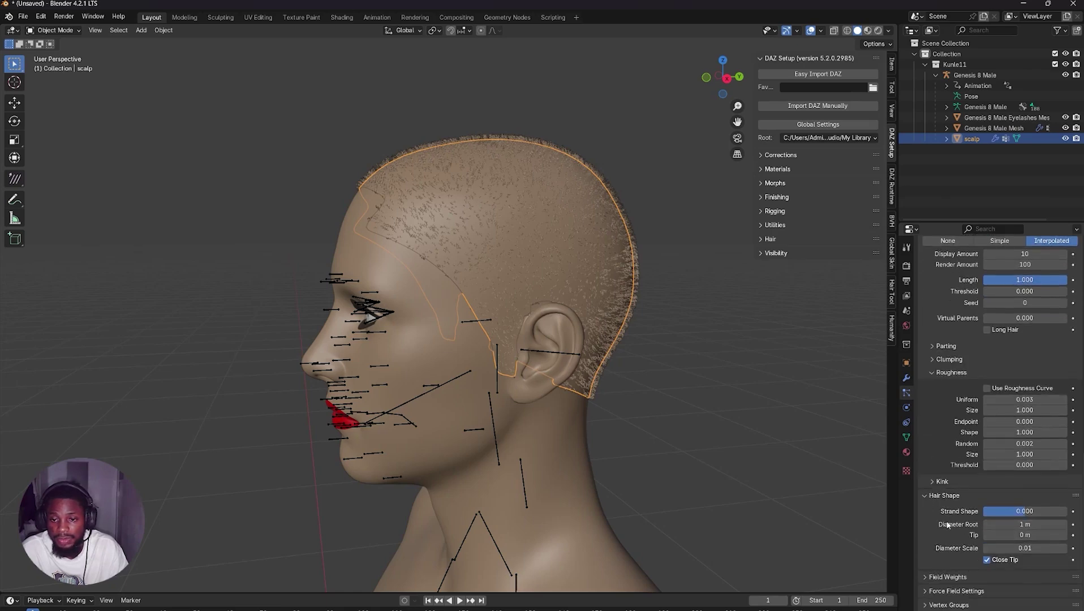
click(1024, 525)
text(0.00)
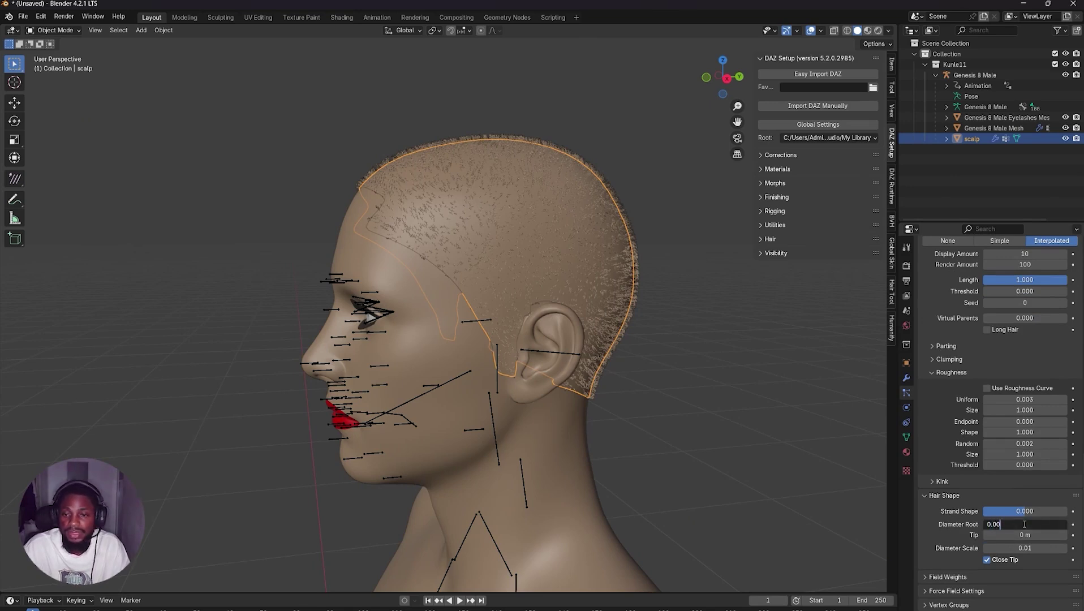
key(BackSpace)
text(3)
key(Return)
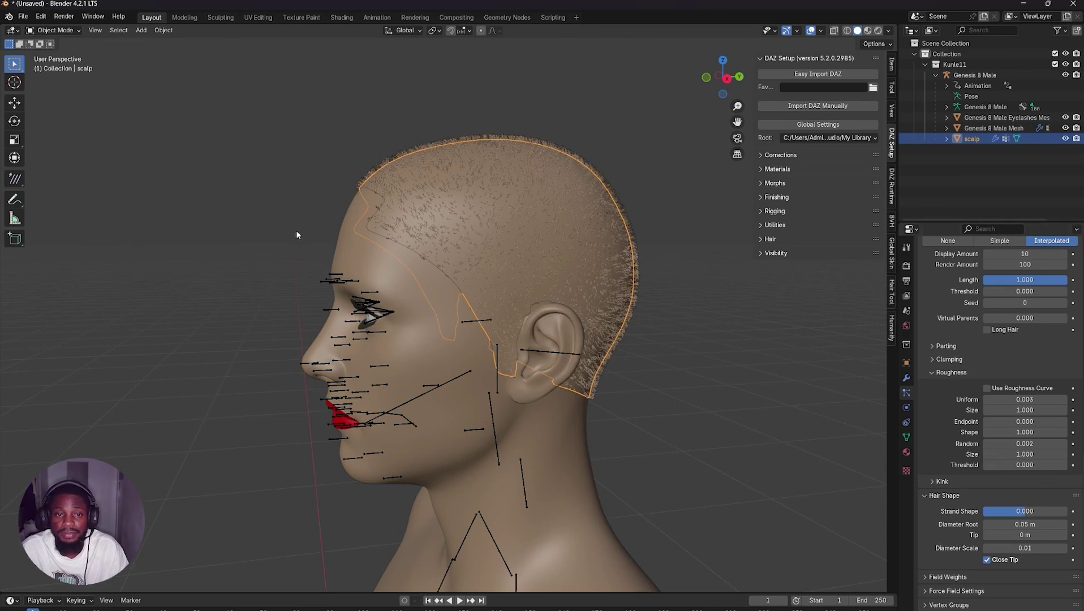
Hide the scalp's hair particle system in the viewport and view the head from the right in orthographic projection
scroll(982, 337, up, 12)
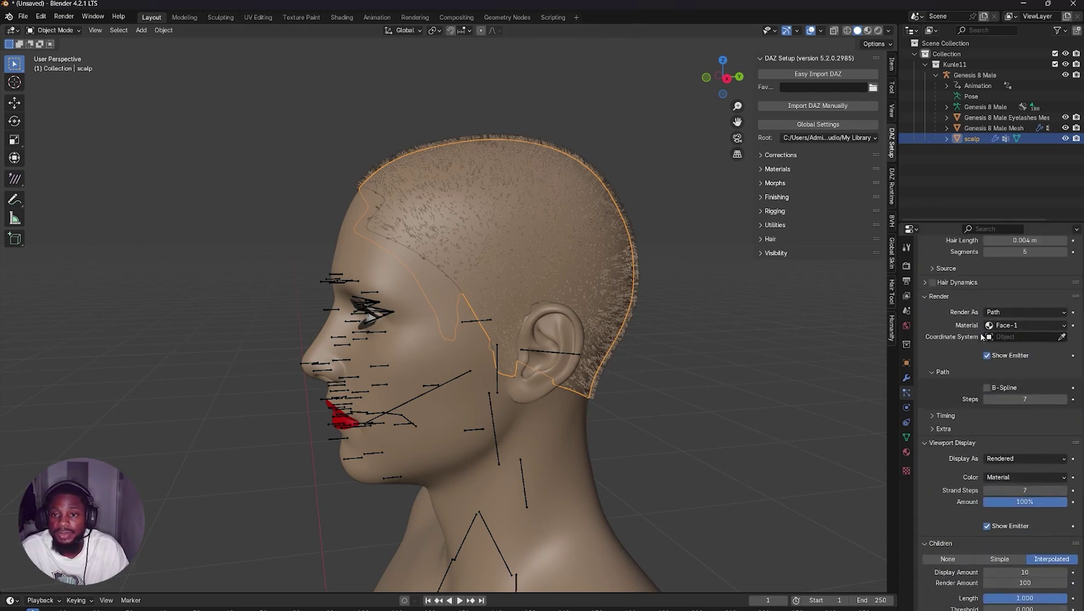
scroll(982, 337, up, 4)
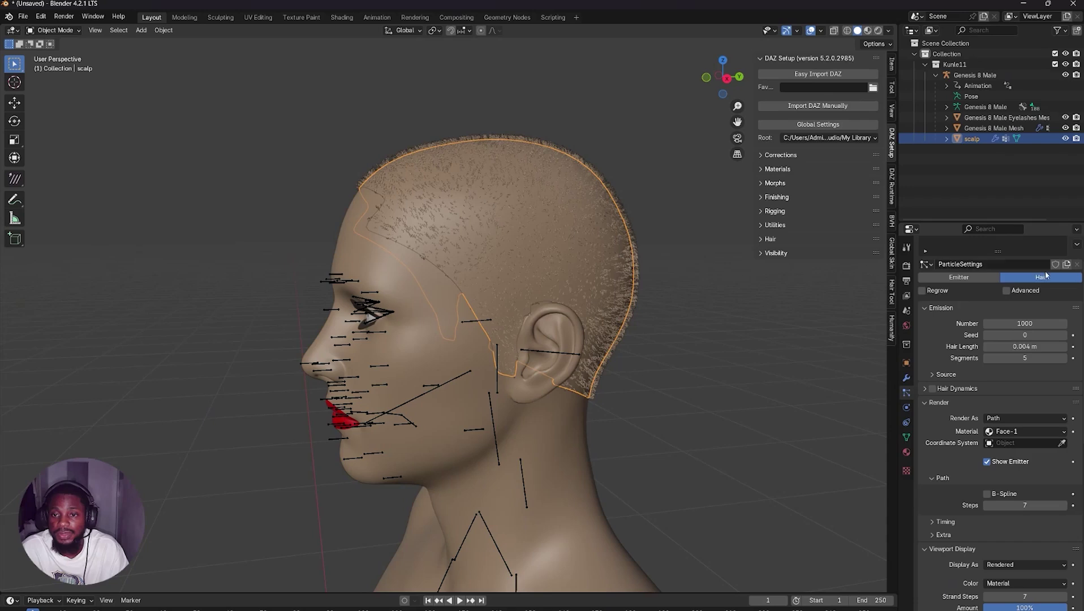
scroll(1026, 309, up, 2)
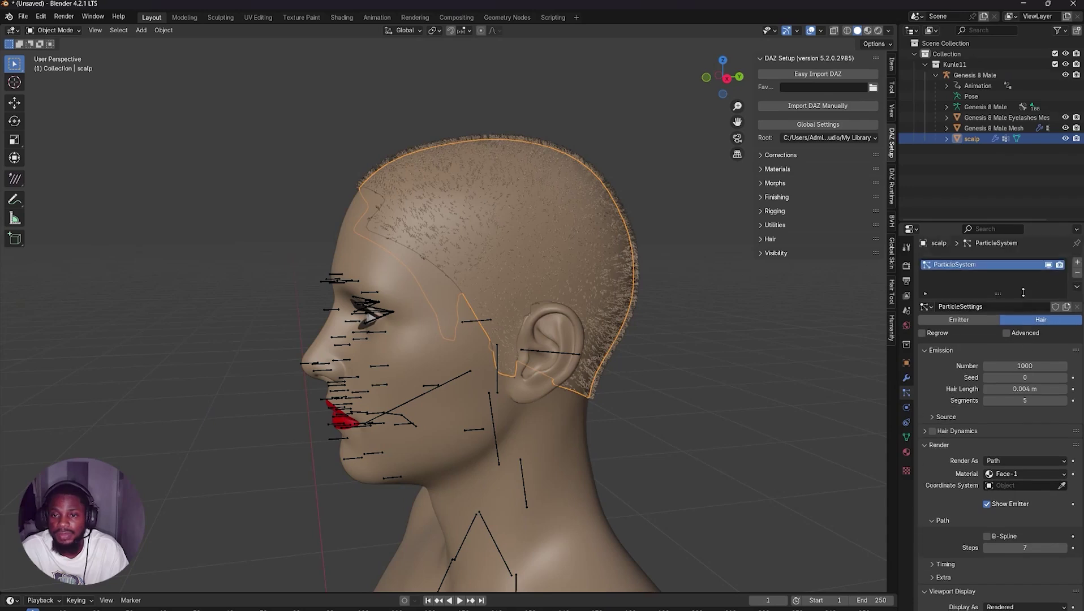
click(1048, 265)
click(726, 79)
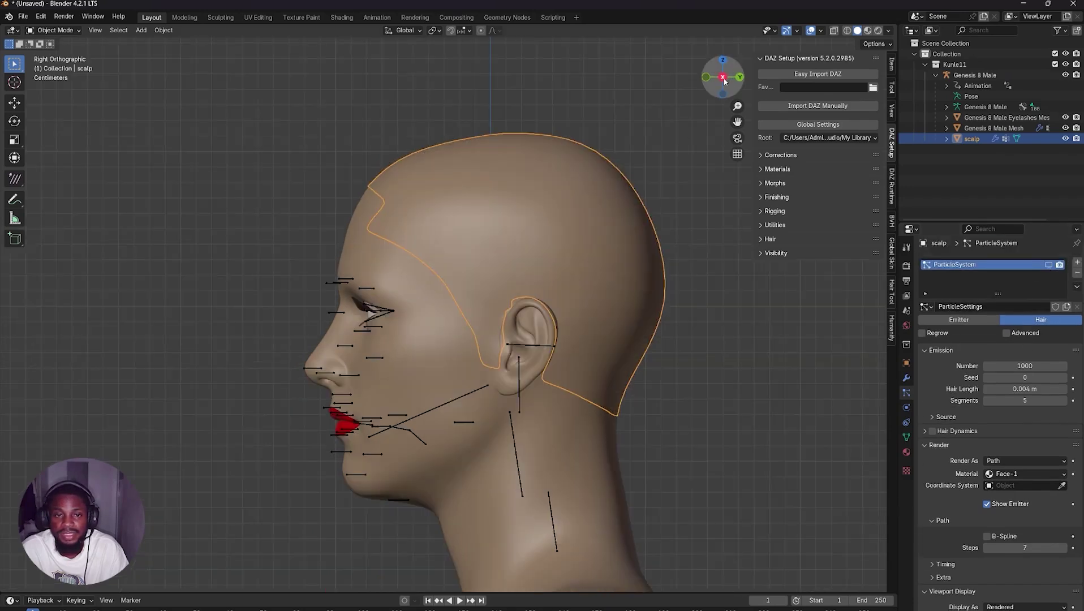
Add a vertex group named "hair density" to the scalp and switch the object to Weight Paint mode
click(907, 439)
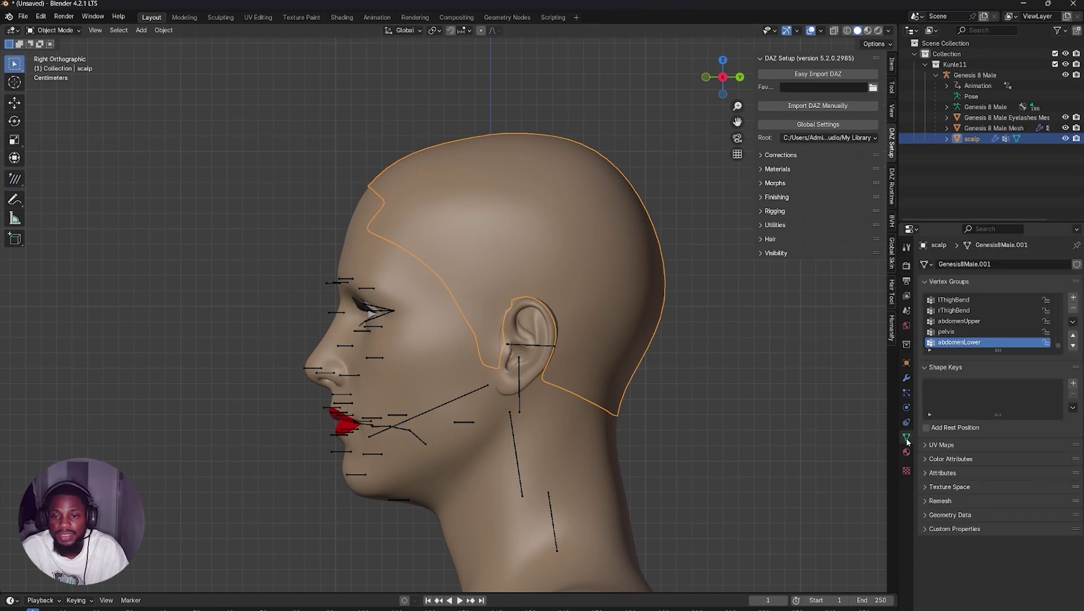
click(1074, 298)
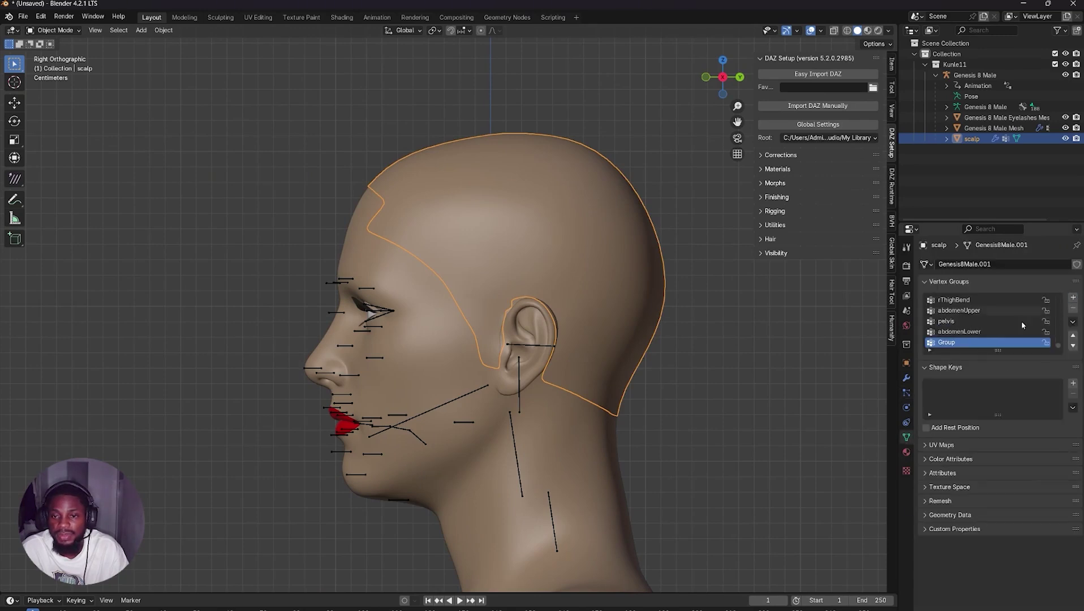
double_click(960, 343)
text(ha)
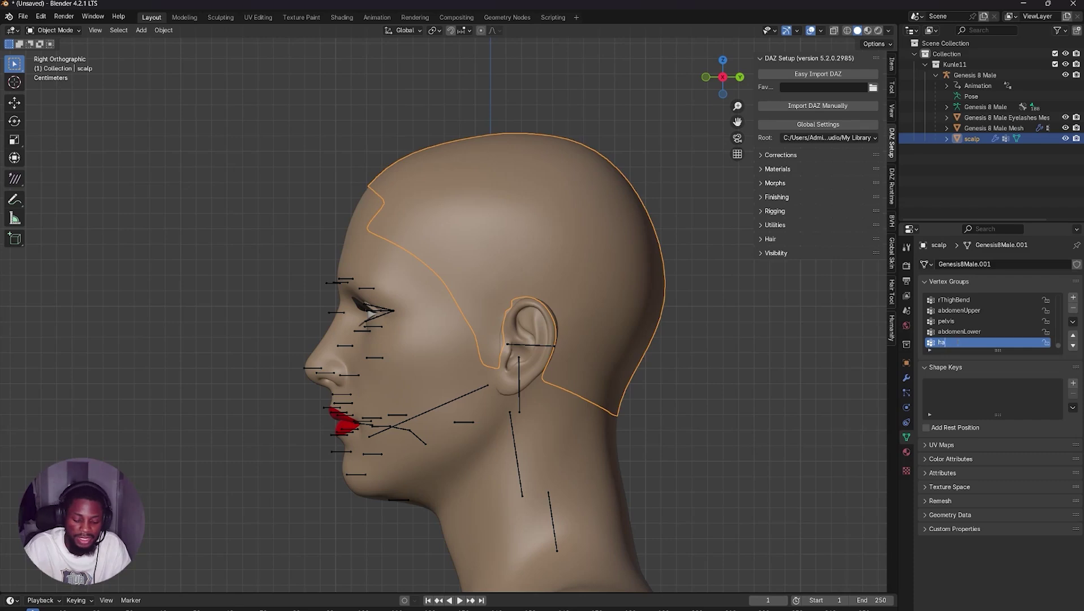
text(ir dens)
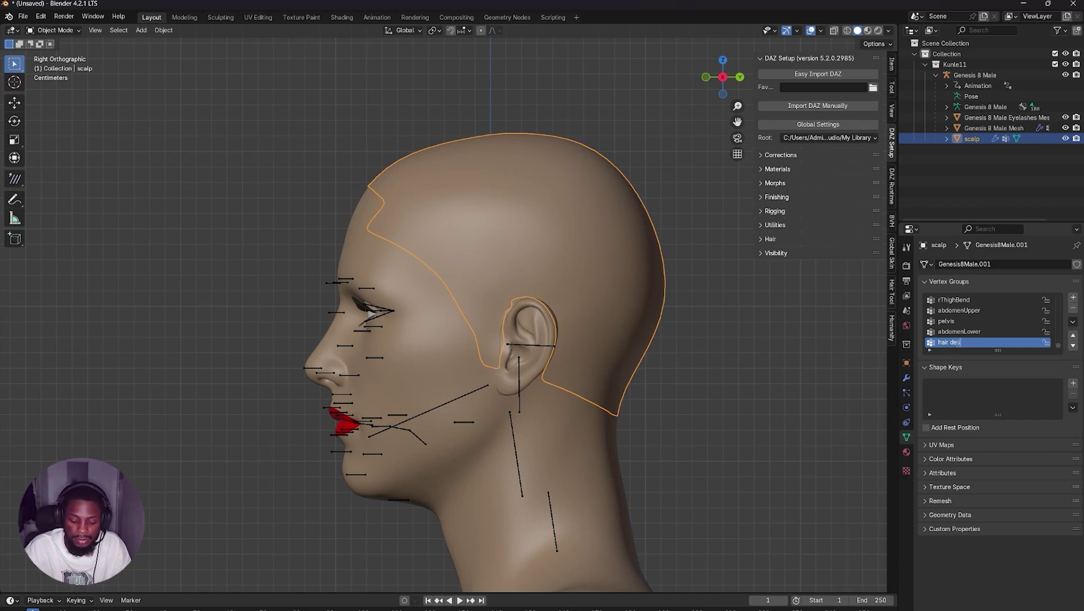
text(nsity)
key(Return)
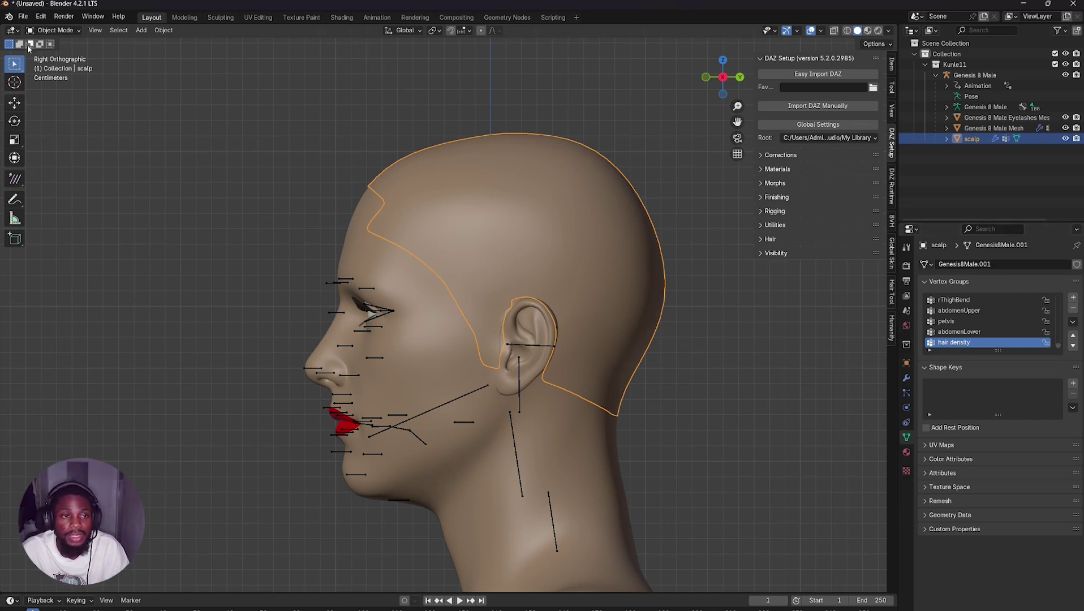
click(49, 30)
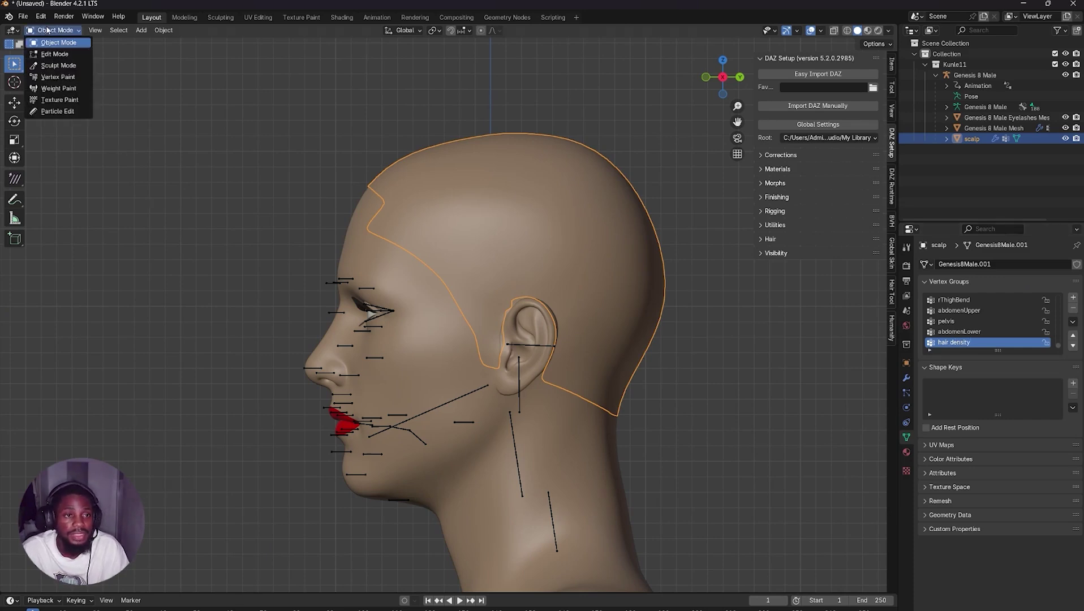
click(60, 89)
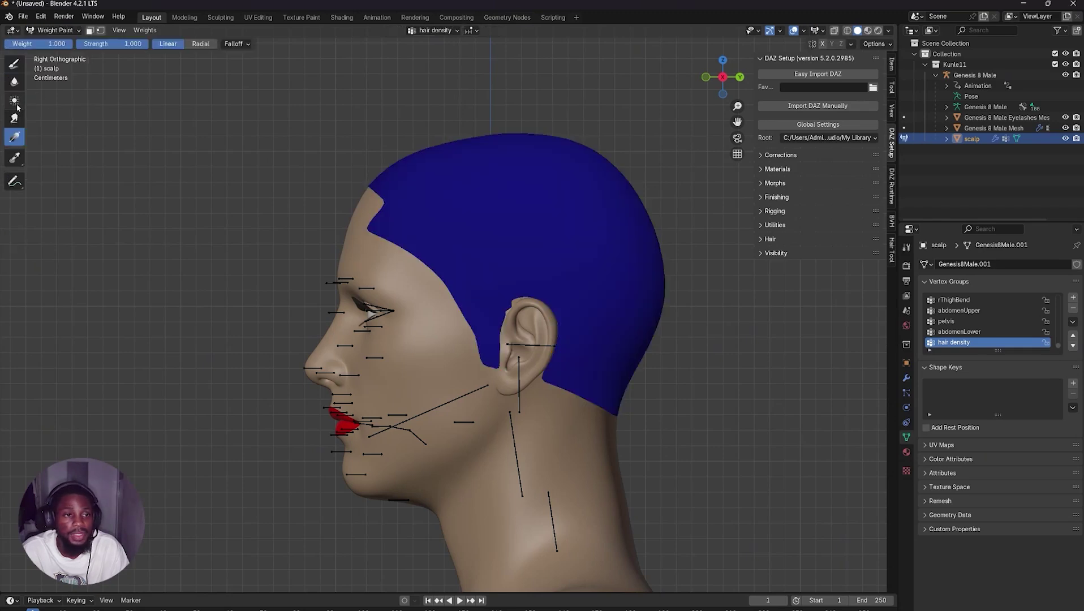
click(13, 31)
click(14, 33)
click(22, 45)
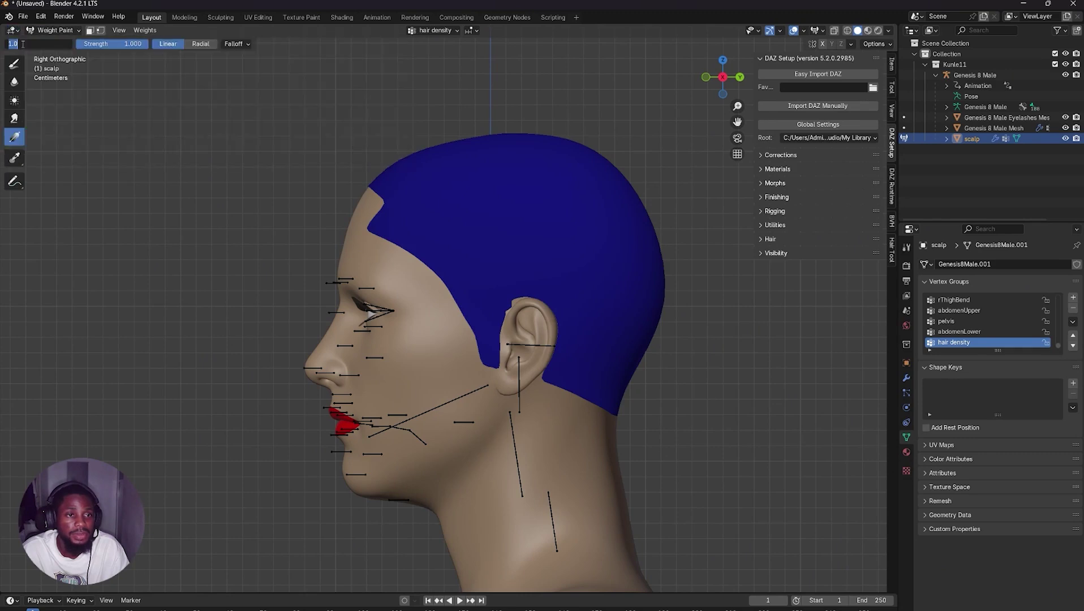
click(59, 74)
scroll(164, 87, up, 2)
scroll(164, 87, down, 2)
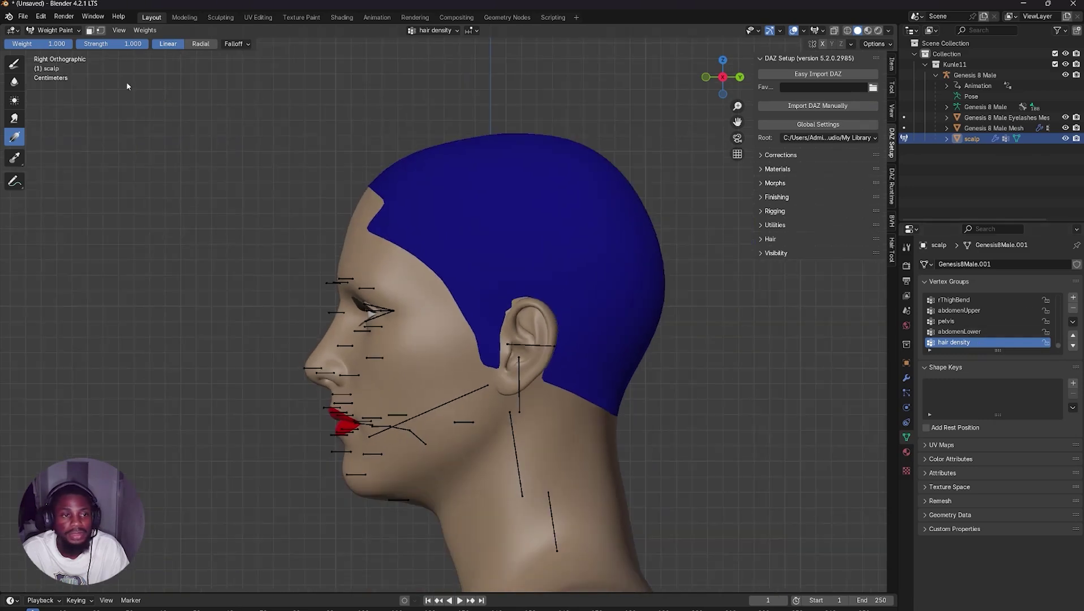
click(16, 66)
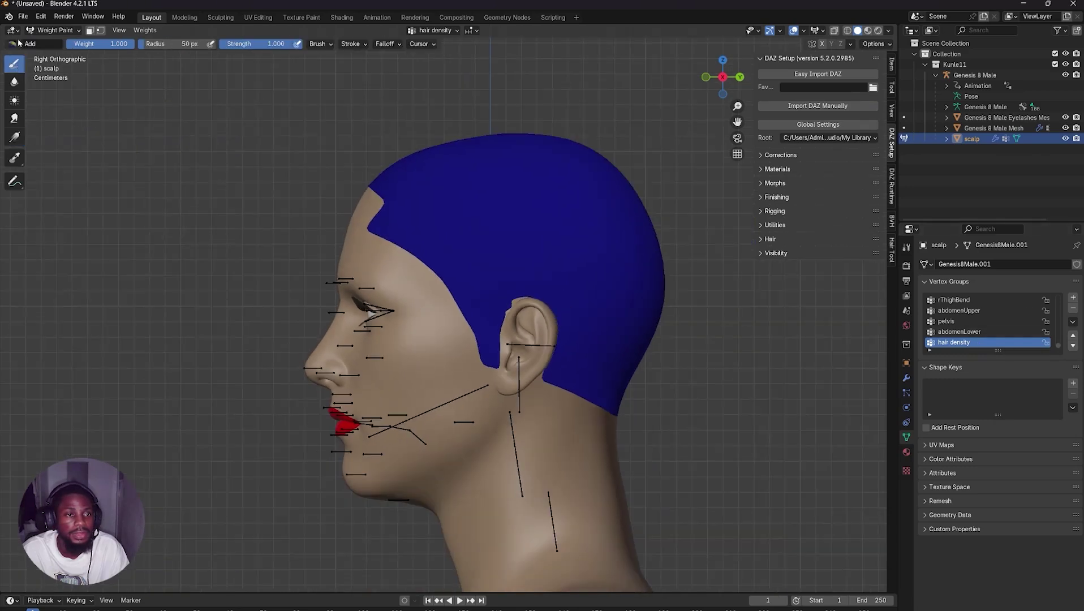
click(13, 44)
click(25, 85)
Apply a linear weight gradient to the hair density group, running from above the crown down to the neck
click(14, 139)
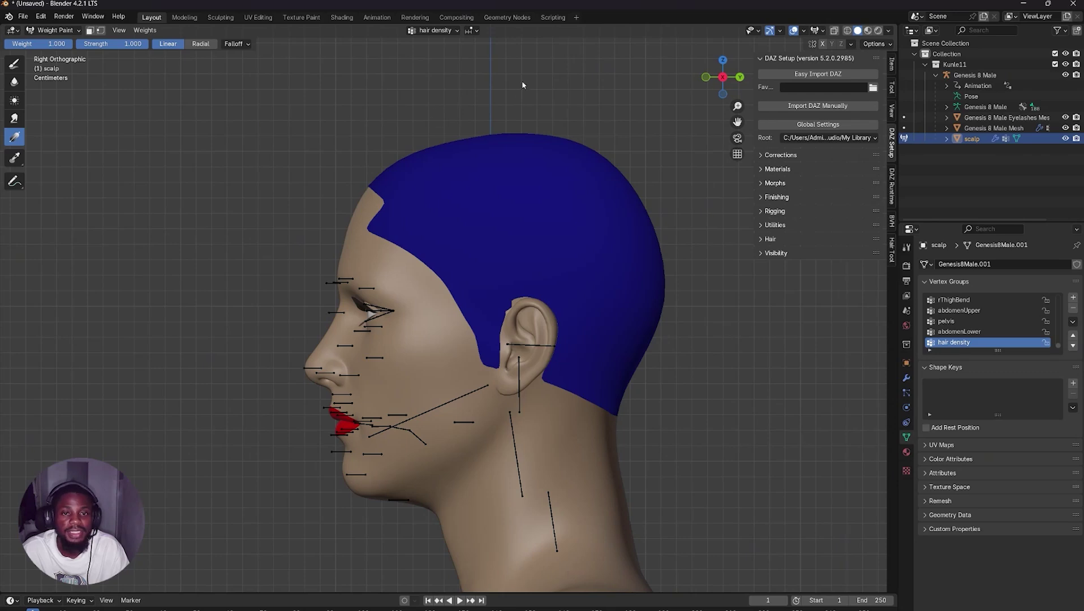
drag(518, 54, 525, 497)
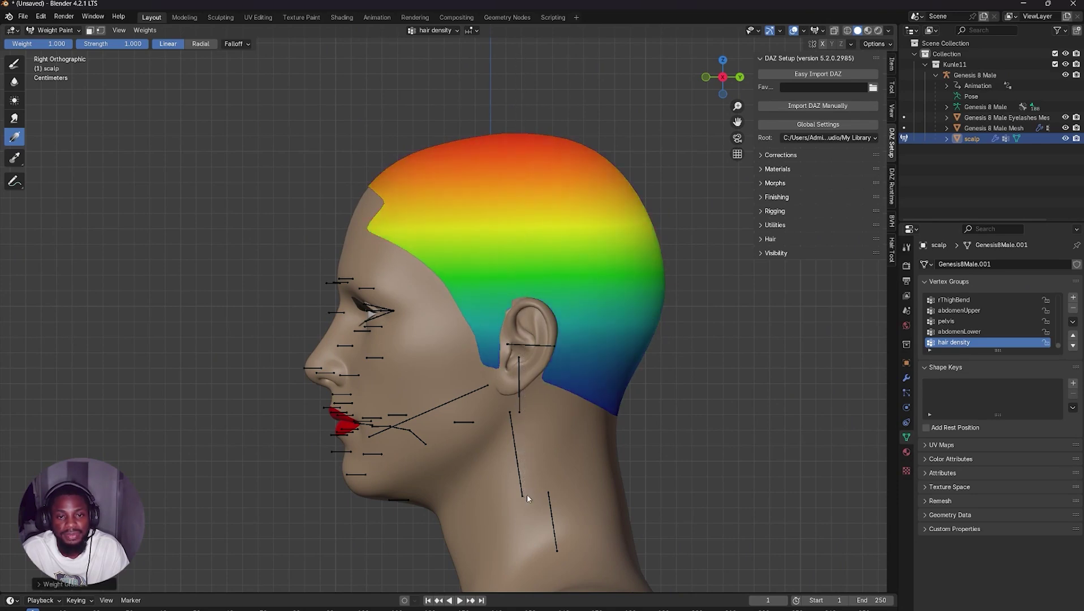
Add a vertex group named "hair length" and apply a linear weight gradient from above the crown down to mid-head level
click(1074, 298)
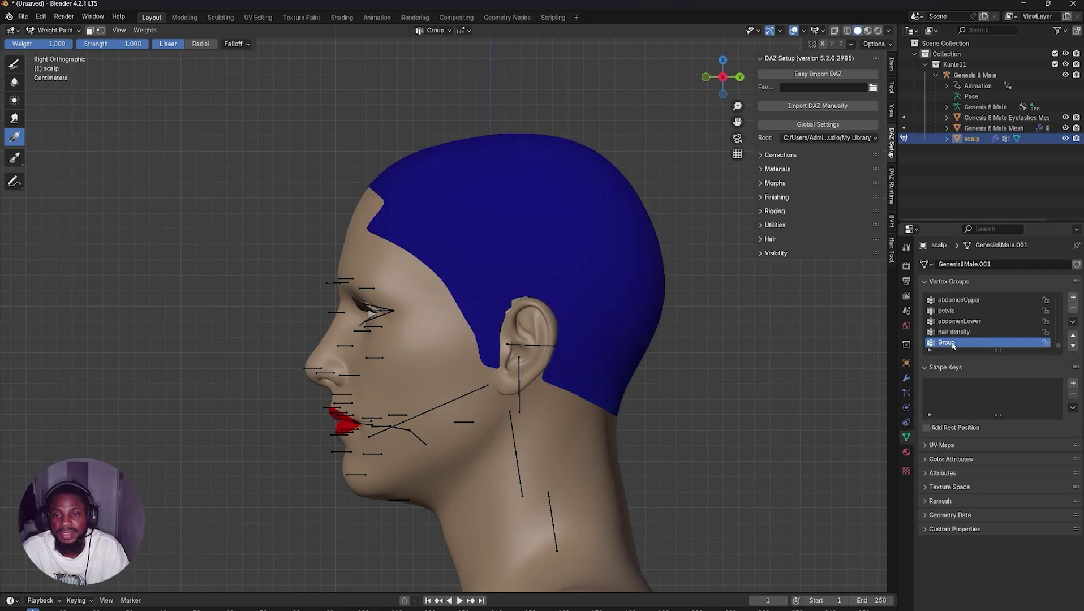
double_click(954, 345)
text(hai)
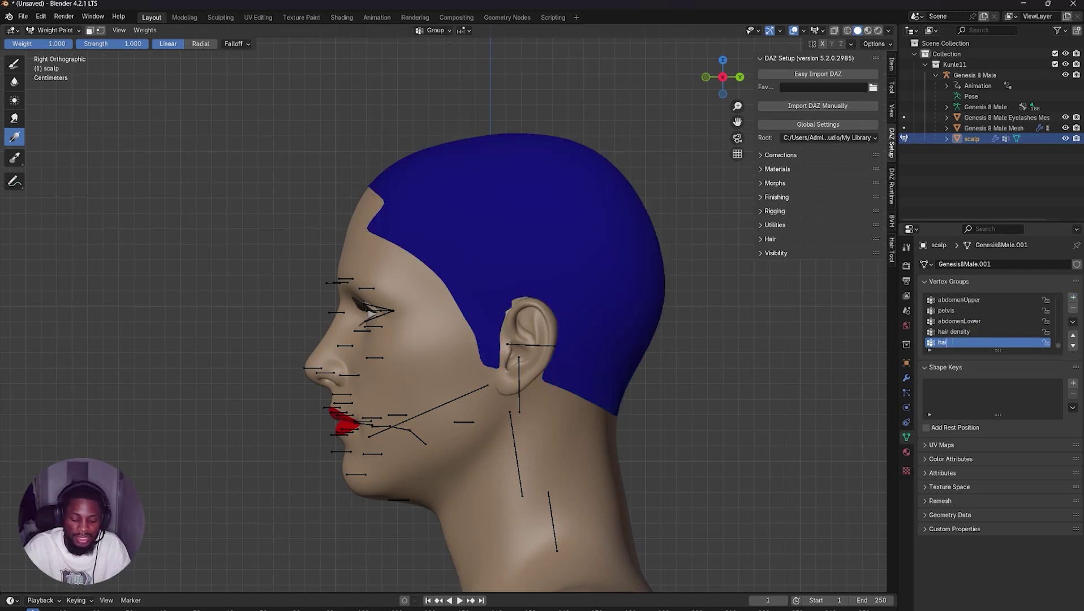
text(r langth)
key(Return)
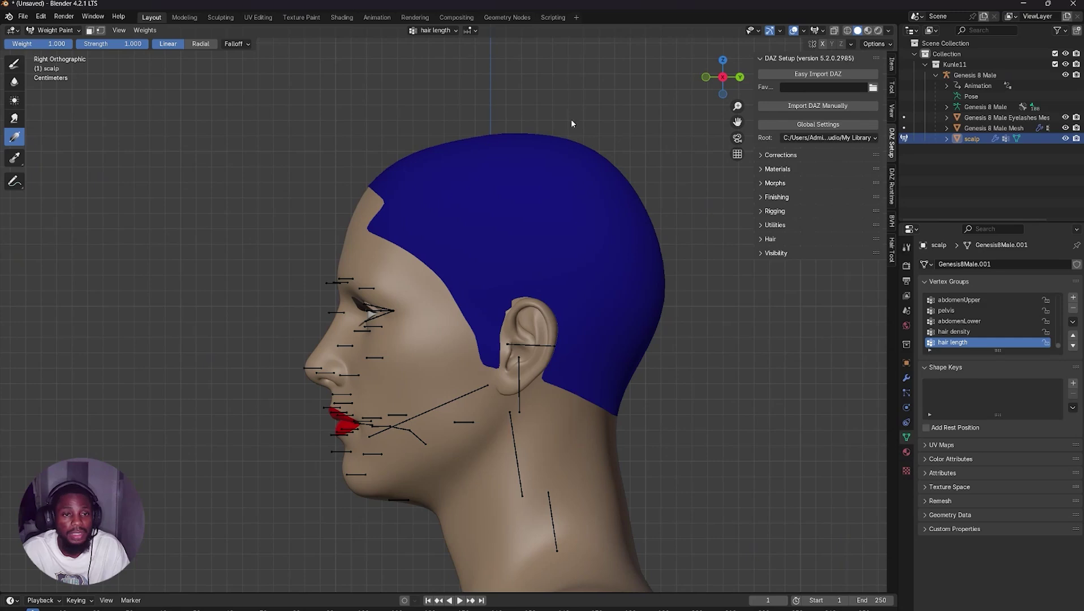
drag(523, 60, 546, 385)
drag(488, 93, 492, 258)
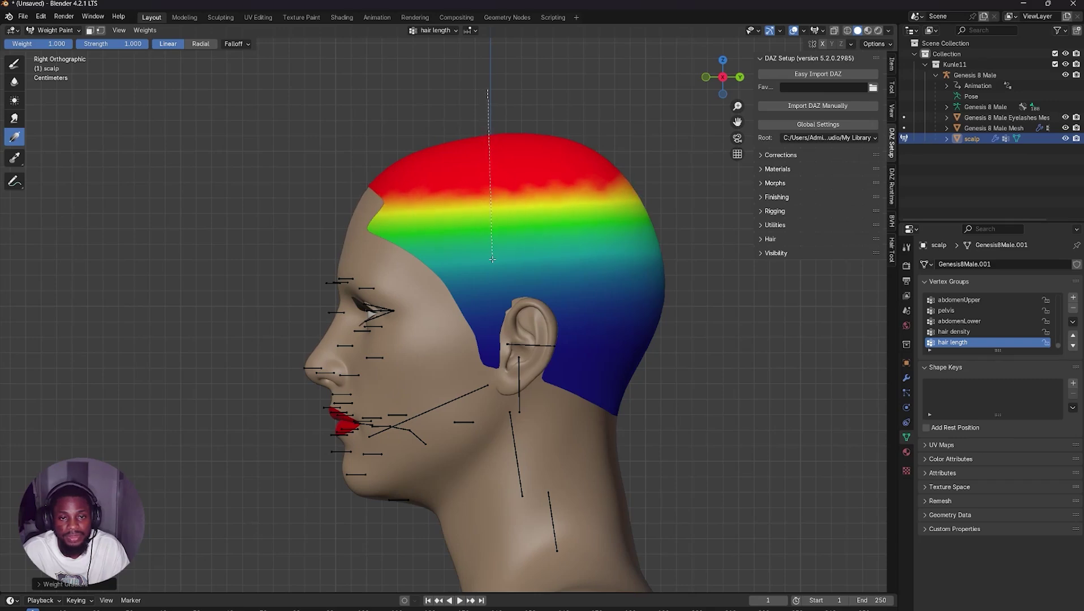
Return the scalp to Object Mode and show its hair particle system in the viewport
click(905, 394)
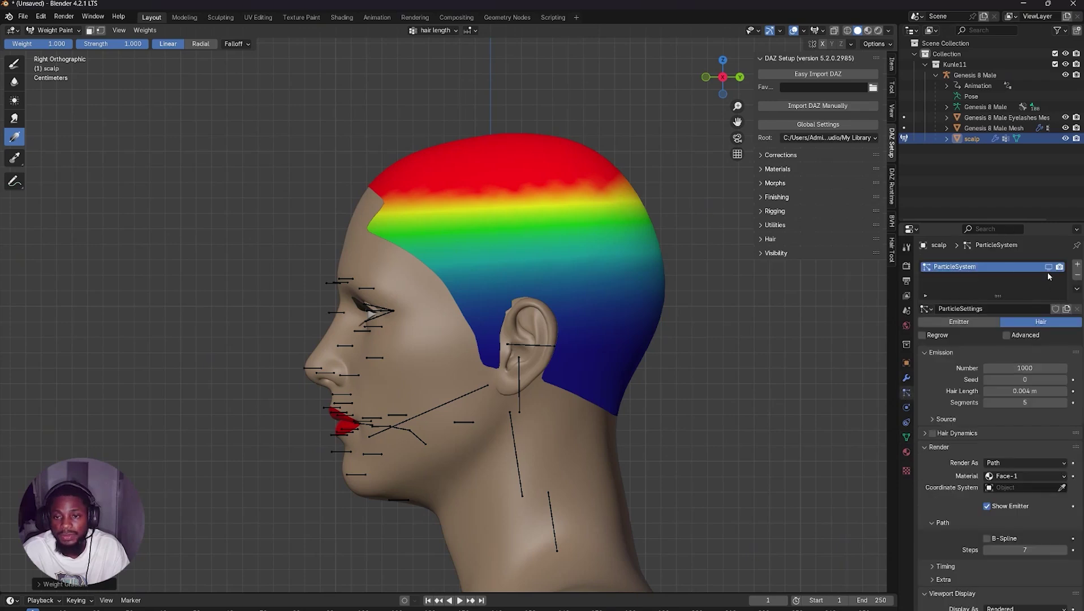
click(54, 30)
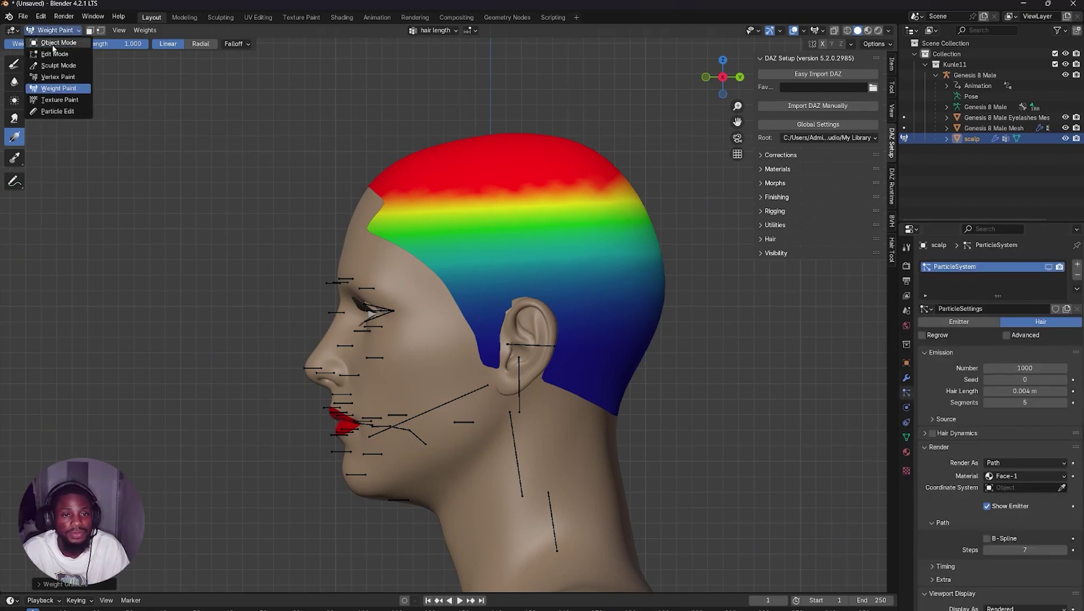
click(55, 44)
click(1048, 268)
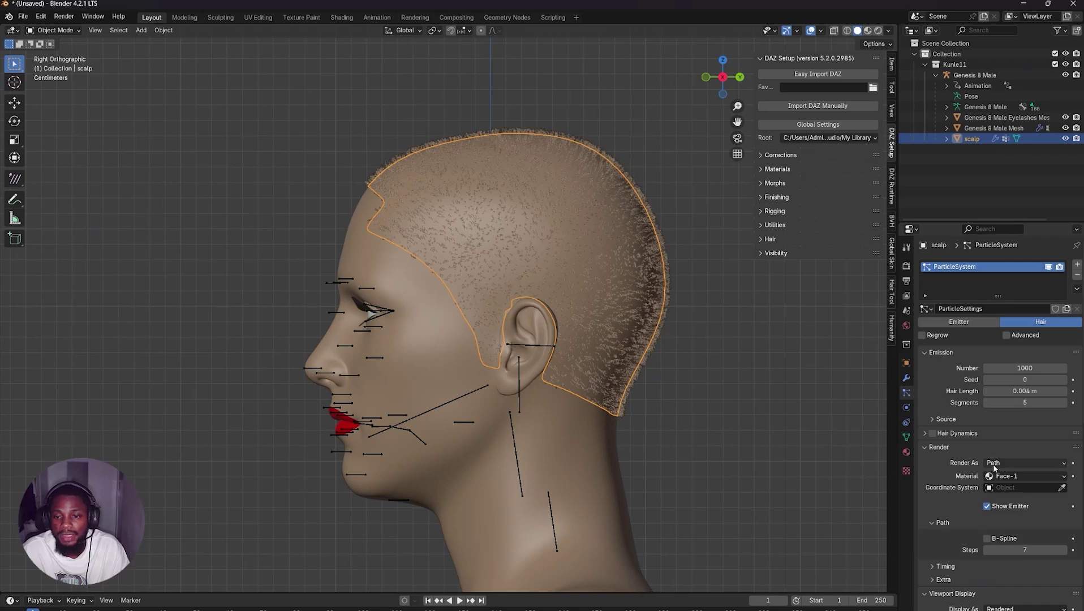
scroll(996, 467, down, 10)
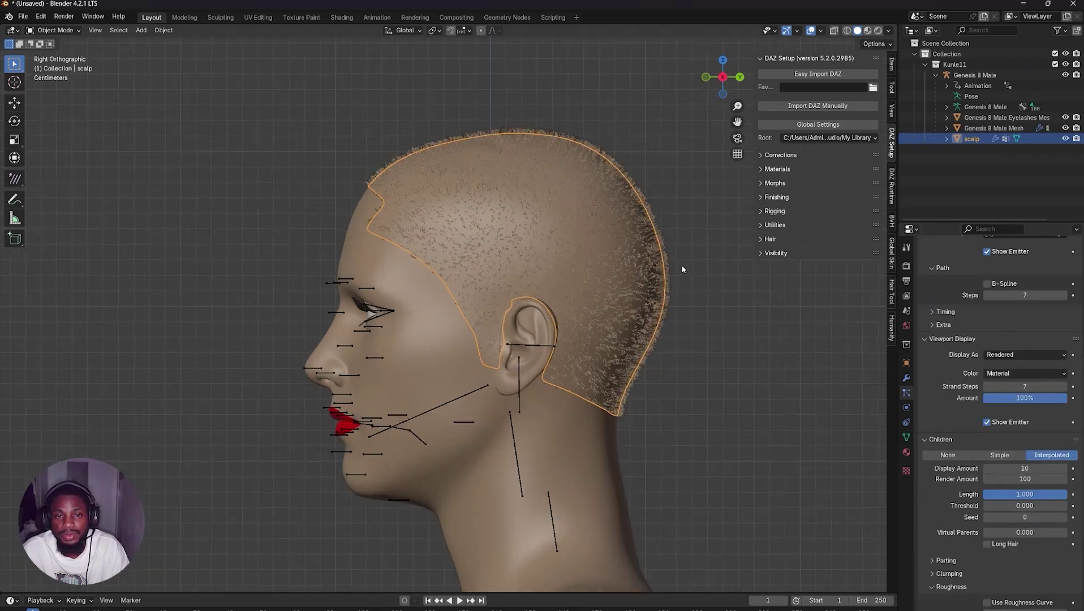
Assign the hair density vertex group to the Density setting of the scalp's hair particle system
scroll(682, 270, up, 2)
drag(737, 121, 680, 127)
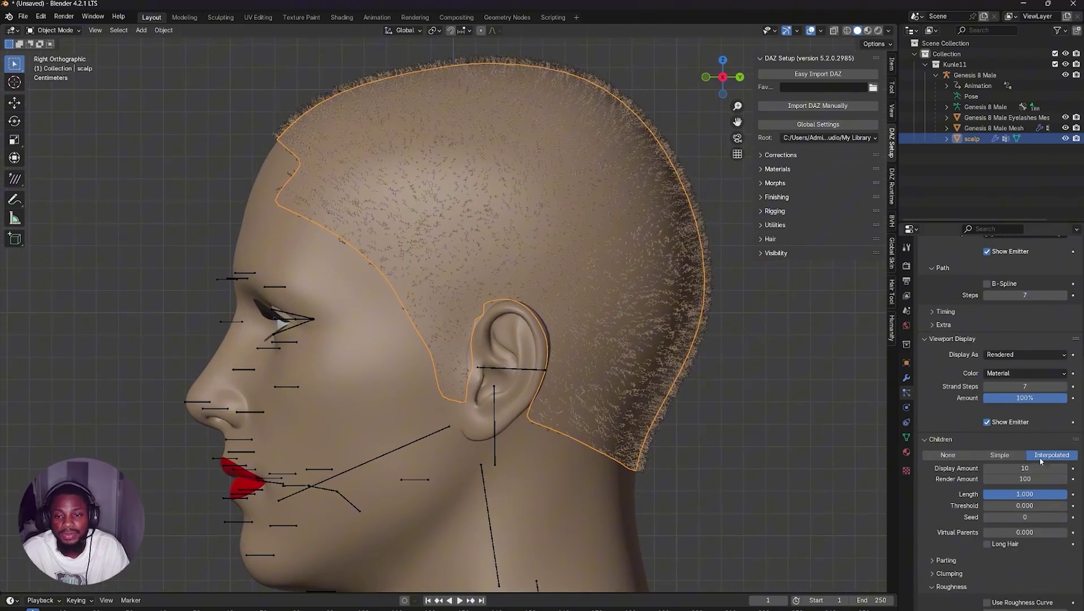
scroll(1044, 494, down, 8)
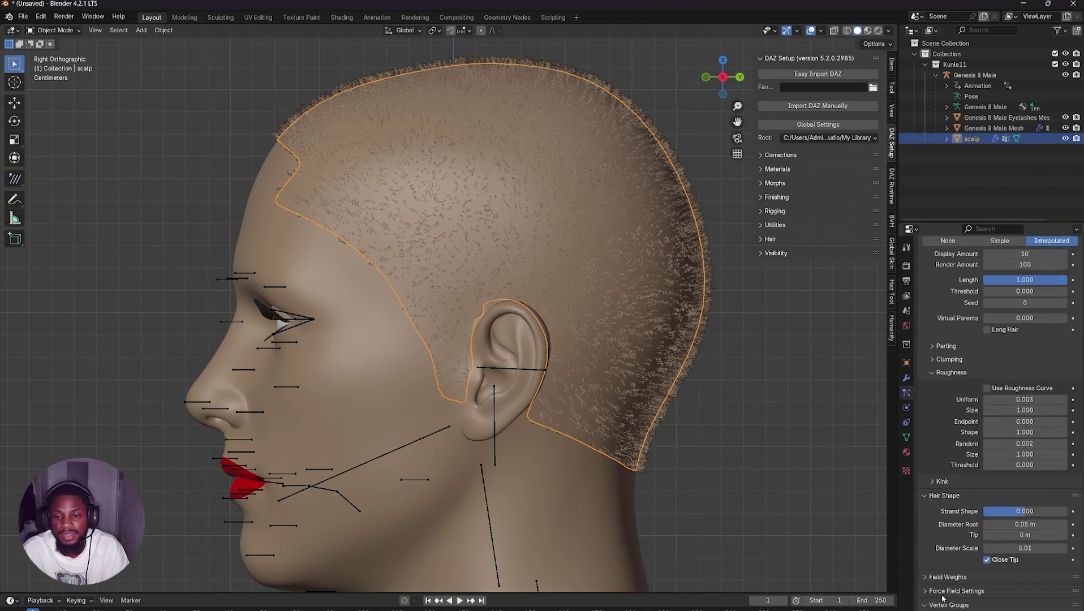
scroll(1024, 536, down, 3)
click(1012, 536)
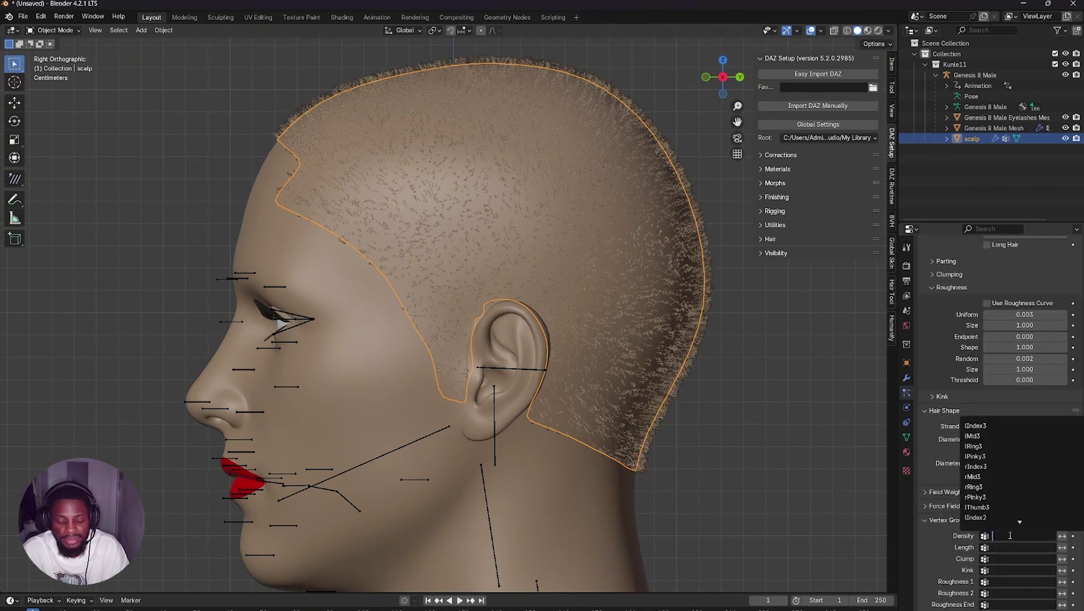
text(he)
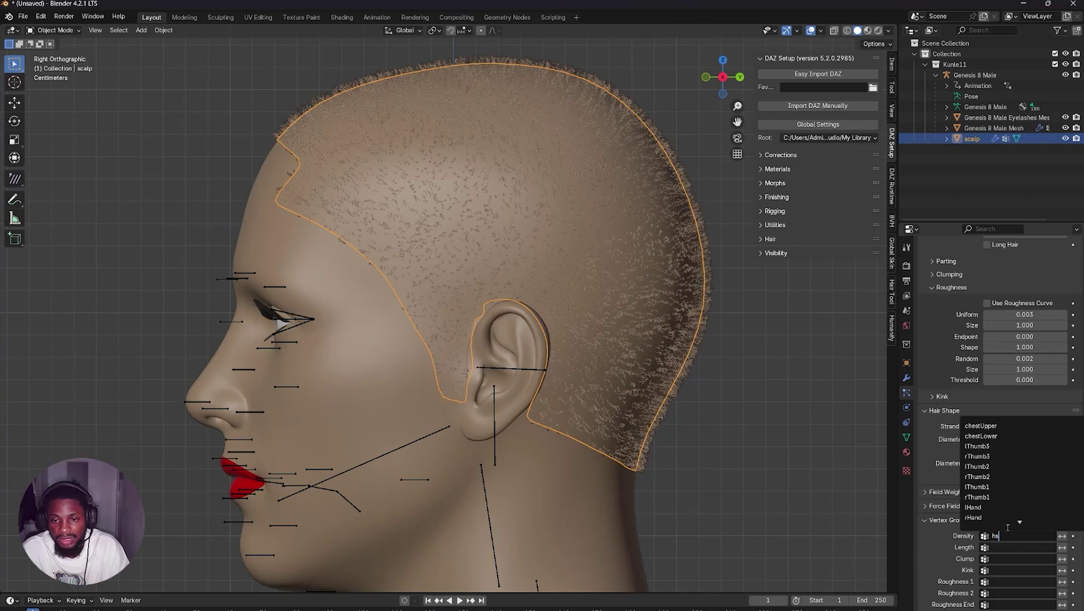
key(BackSpace)
text(a)
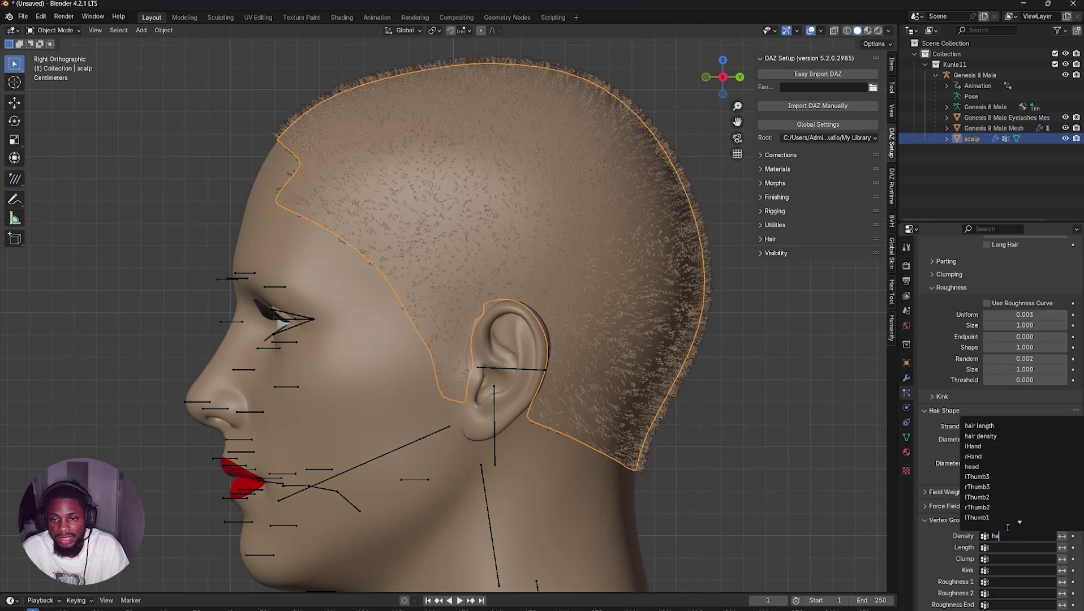
click(995, 437)
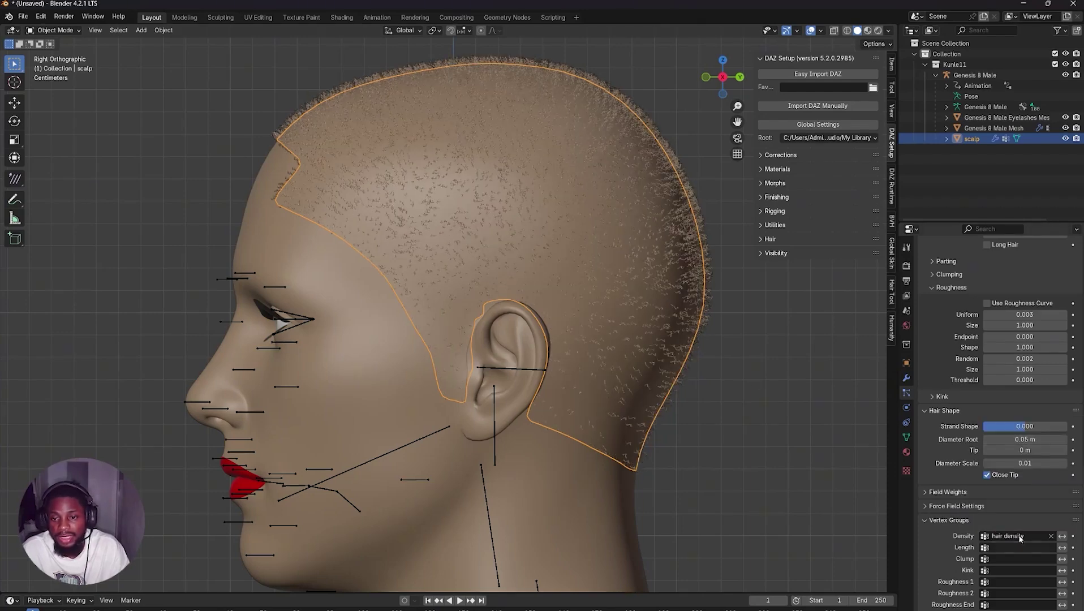
Assign the hair length vertex group to the hair's Length setting and show the viewport in Material Preview shading
click(1003, 549)
text(hair length)
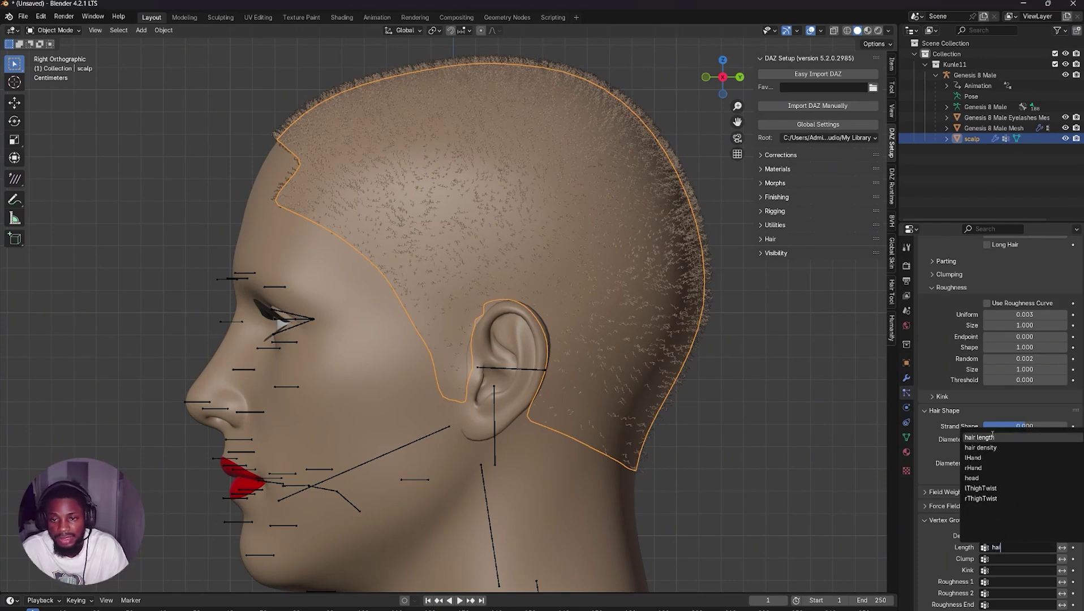
click(992, 438)
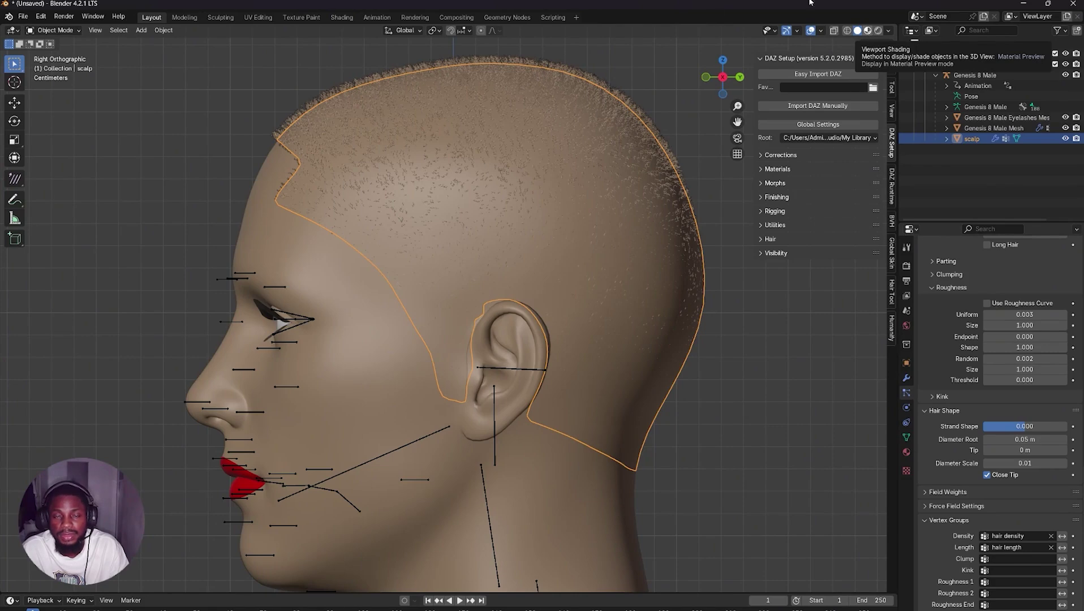
click(868, 30)
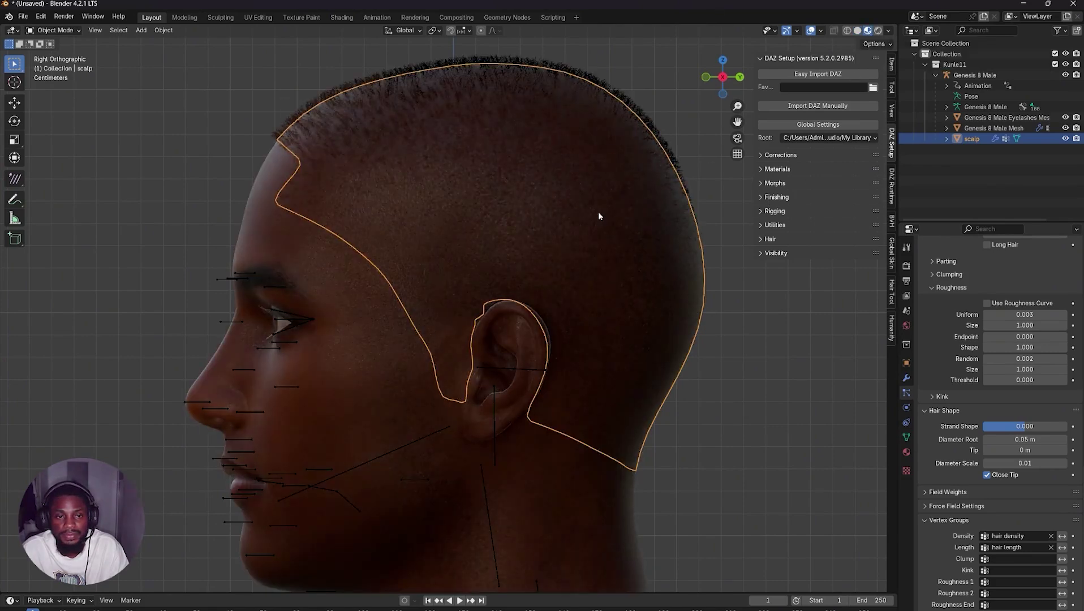
scroll(599, 215, down, 2)
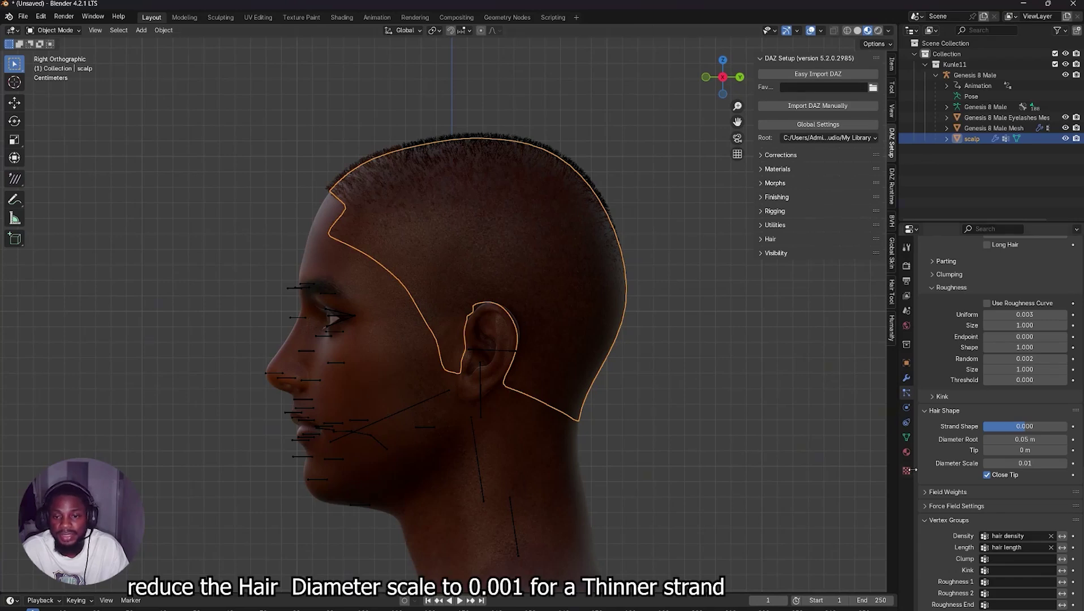
Remove all the inherited skin material slots from the scalp object, starting with Face-1
click(906, 452)
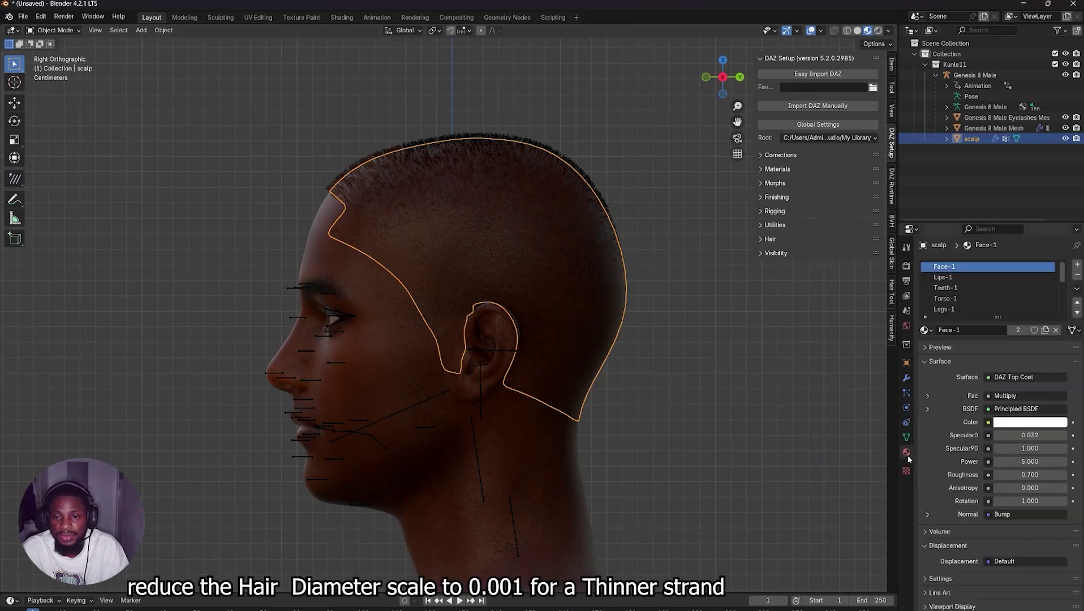
click(1076, 278)
click(1077, 277)
click(1076, 278)
click(1077, 278)
click(1077, 278)
click(1076, 277)
click(1076, 277)
click(1077, 277)
click(1077, 277)
click(1077, 277)
click(1076, 278)
click(1077, 277)
click(1077, 278)
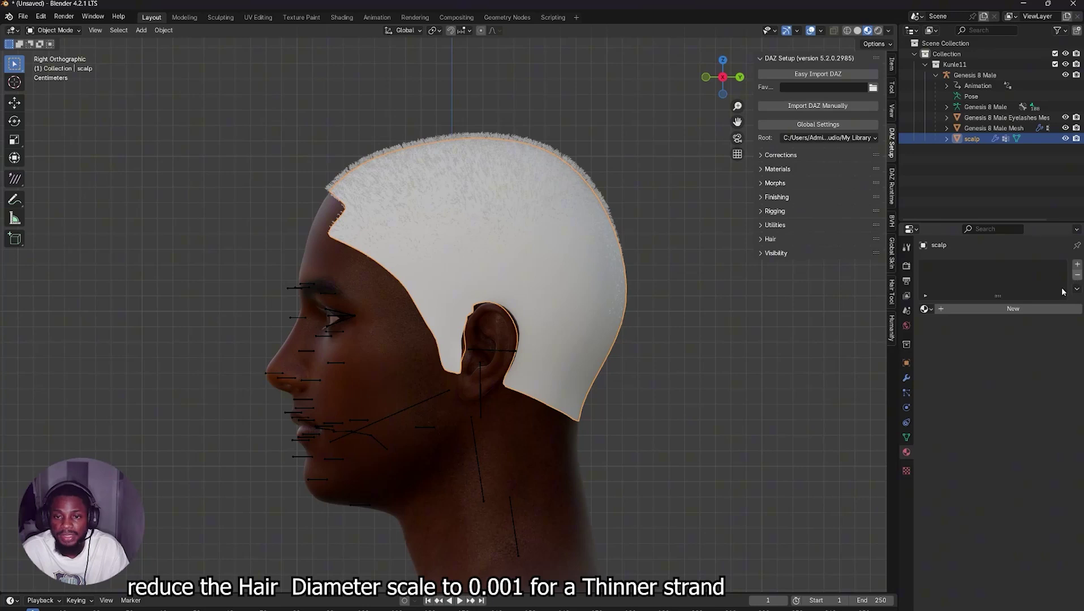
Create a new material on the scalp and set its base color to red
click(1036, 309)
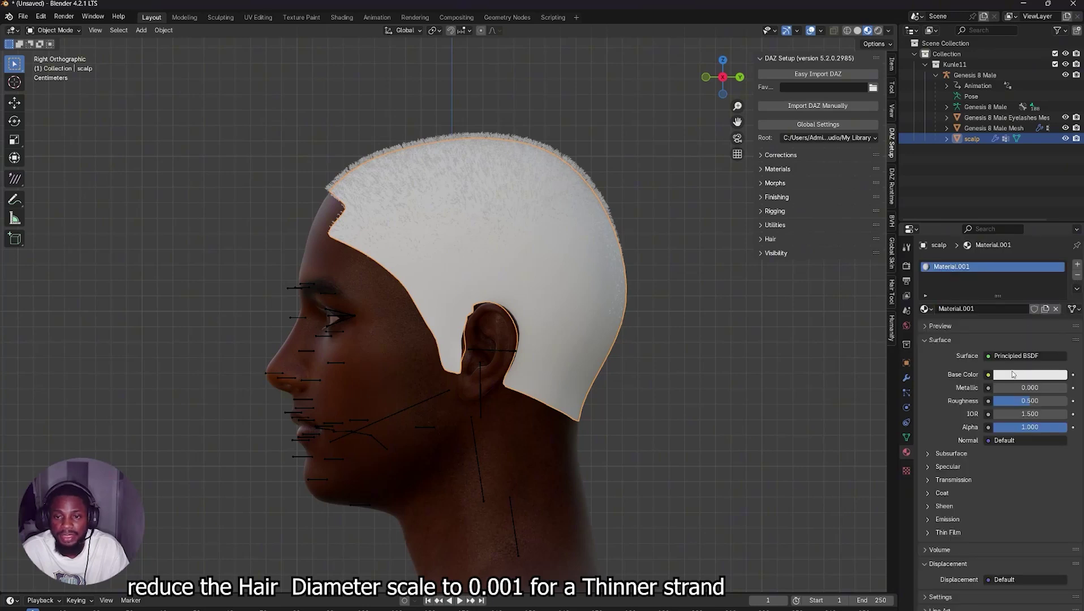
click(1013, 376)
drag(1016, 262, 1005, 289)
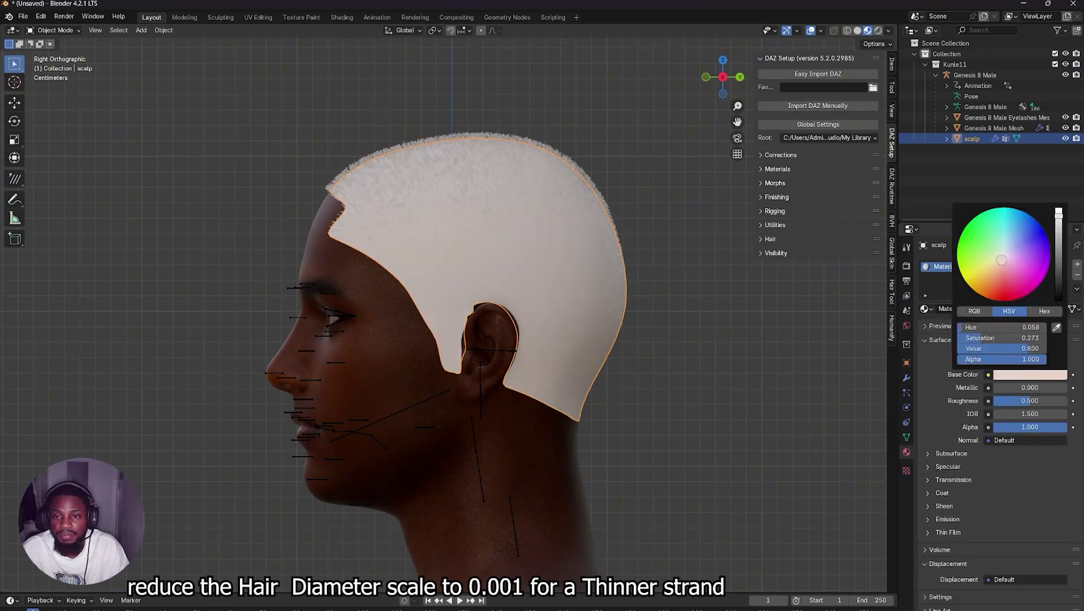
Hide the scalp emitter in both the render and the viewport display of the hair particle system
click(906, 394)
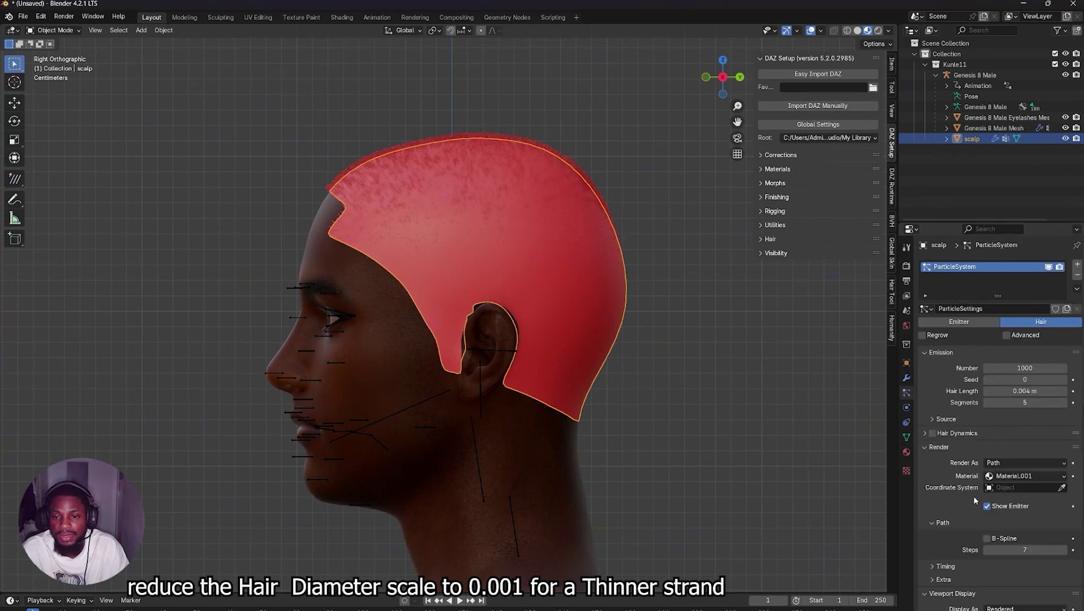
scroll(962, 510, down, 2)
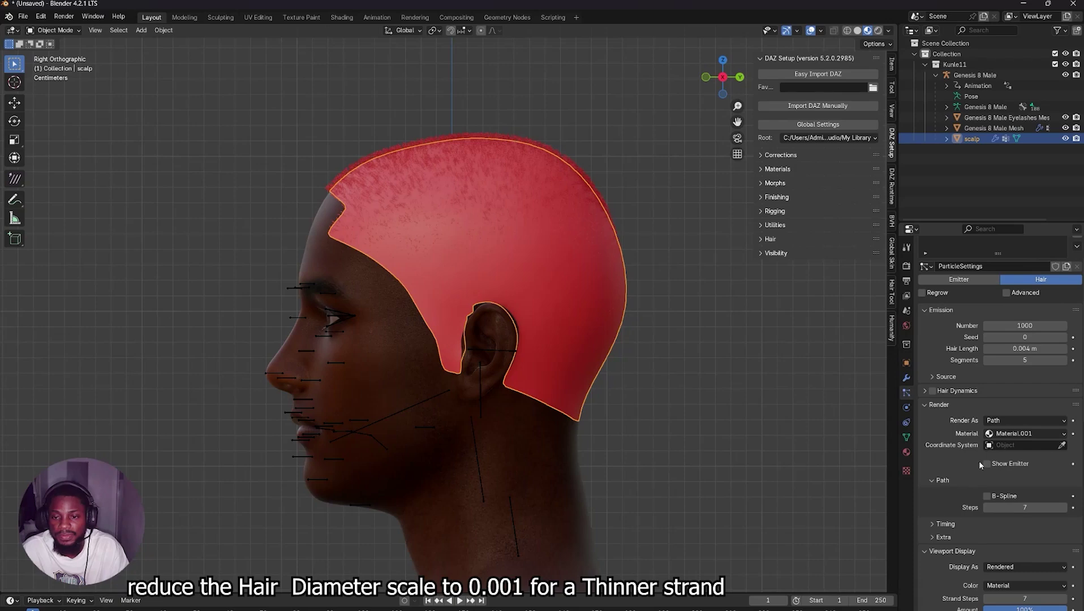
scroll(950, 488, down, 2)
scroll(967, 479, down, 1)
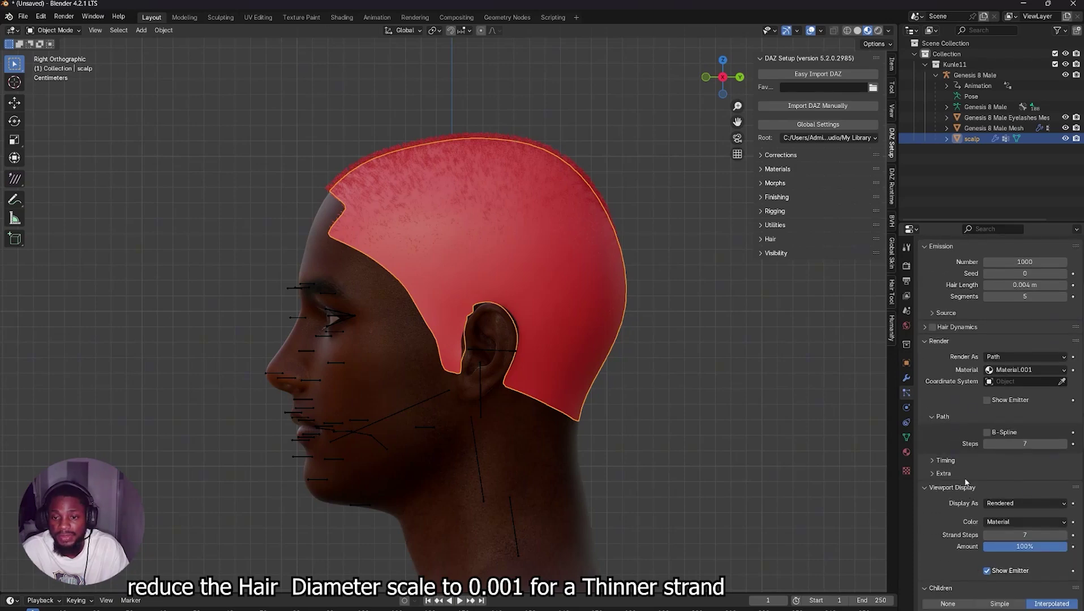
click(987, 571)
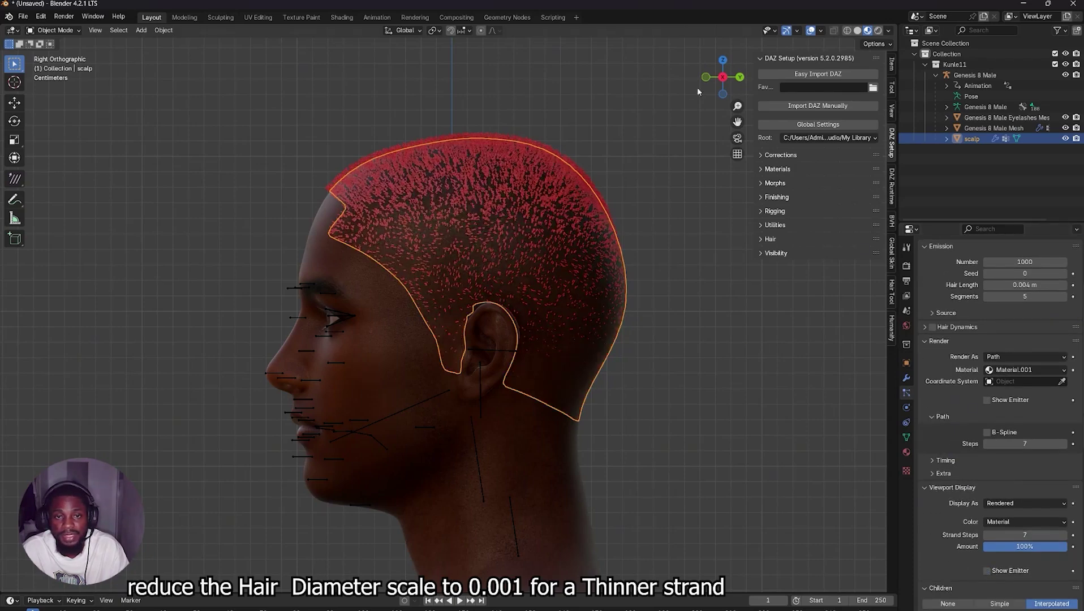
Set the display amount of the interpolated hair children to 50
scroll(958, 498, down, 4)
click(1025, 532)
text(5)
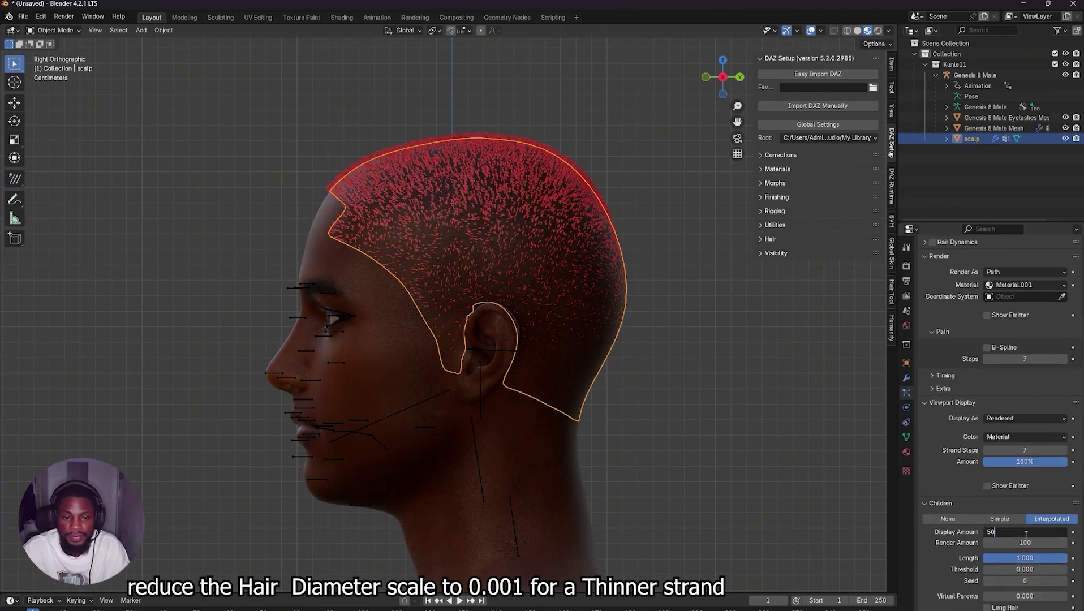
text(0)
key(Return)
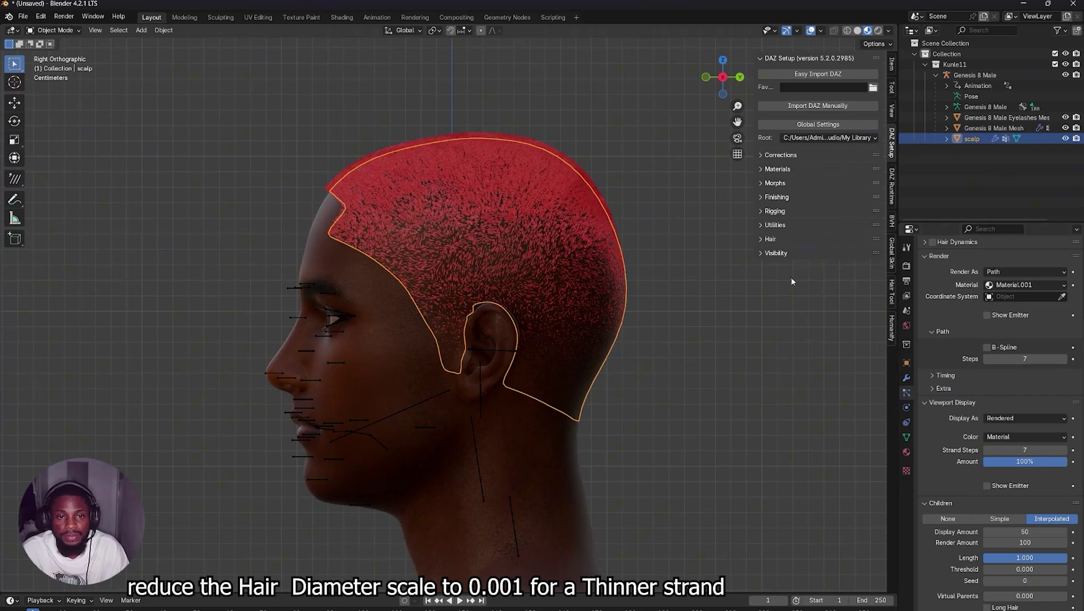
Set the display amount of the interpolated hair children to 100
mouse_move(723, 77)
mouse_down()
mouse_move(450, 89)
mouse_move(727, 82)
mouse_up()
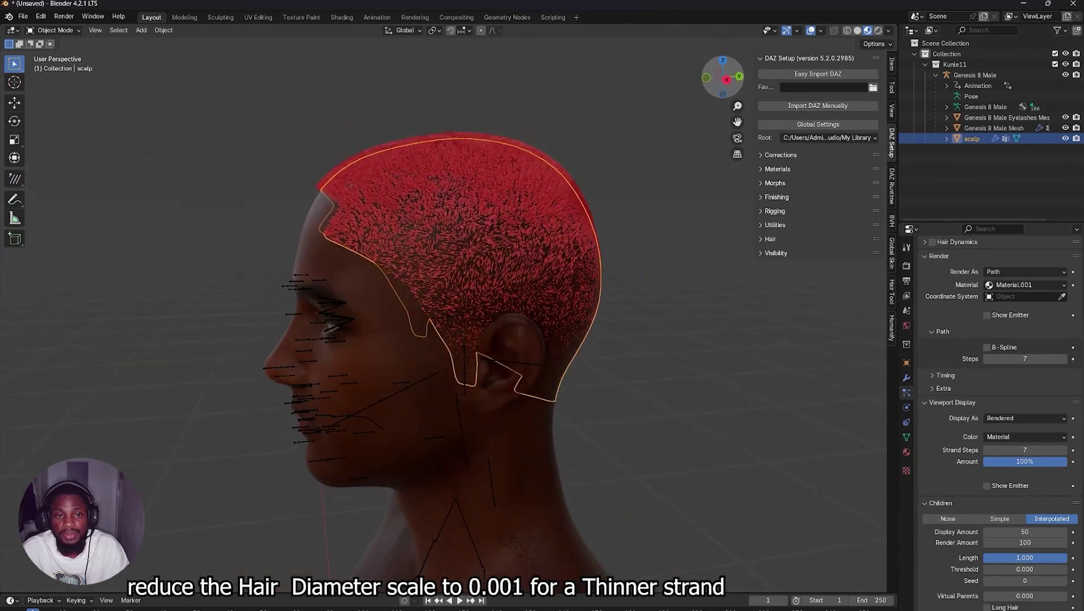
click(1031, 531)
text(100)
key(Return)
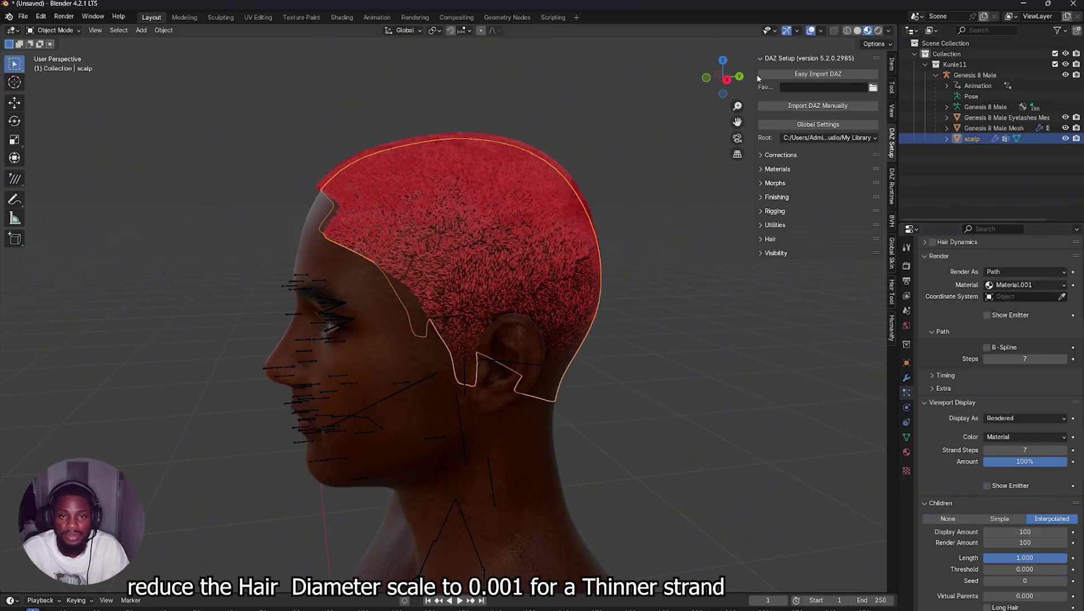
Add an area light and raise it along Z to about 2.09 m, above the character's head
mouse_move(723, 77)
mouse_down()
mouse_move(614, 78)
mouse_move(749, 81)
mouse_move(722, 77)
mouse_up()
scroll(696, 115, down, 2)
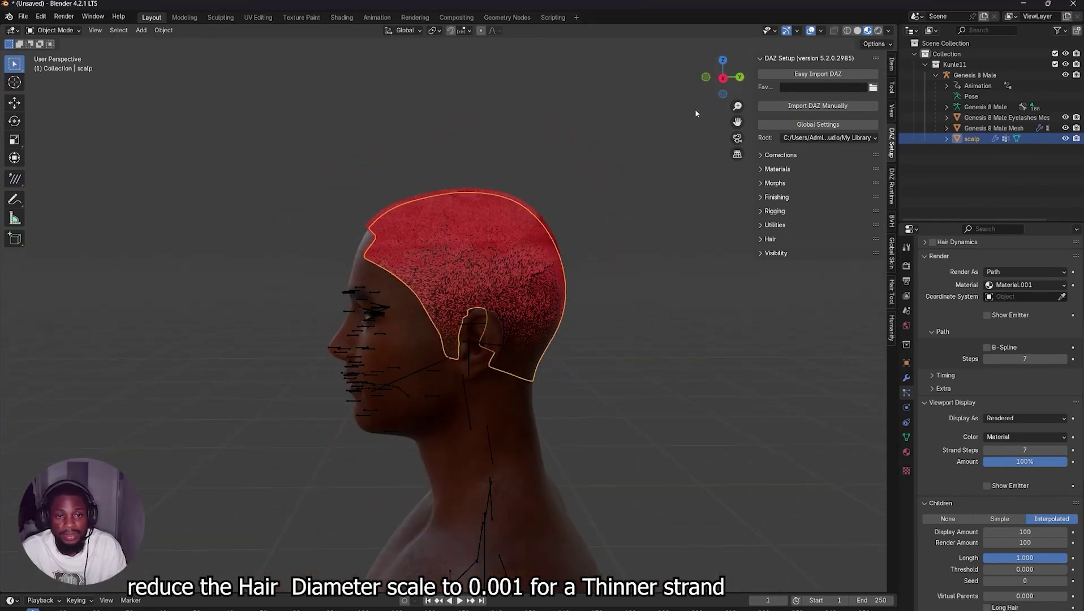
scroll(827, 310, down, 2)
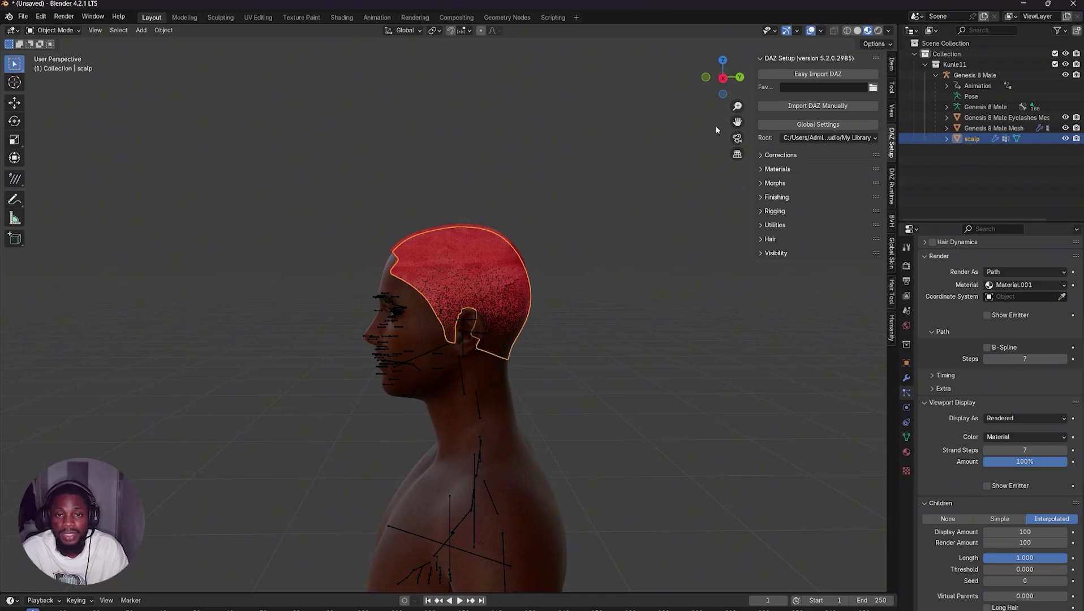
scroll(622, 341, down, 6)
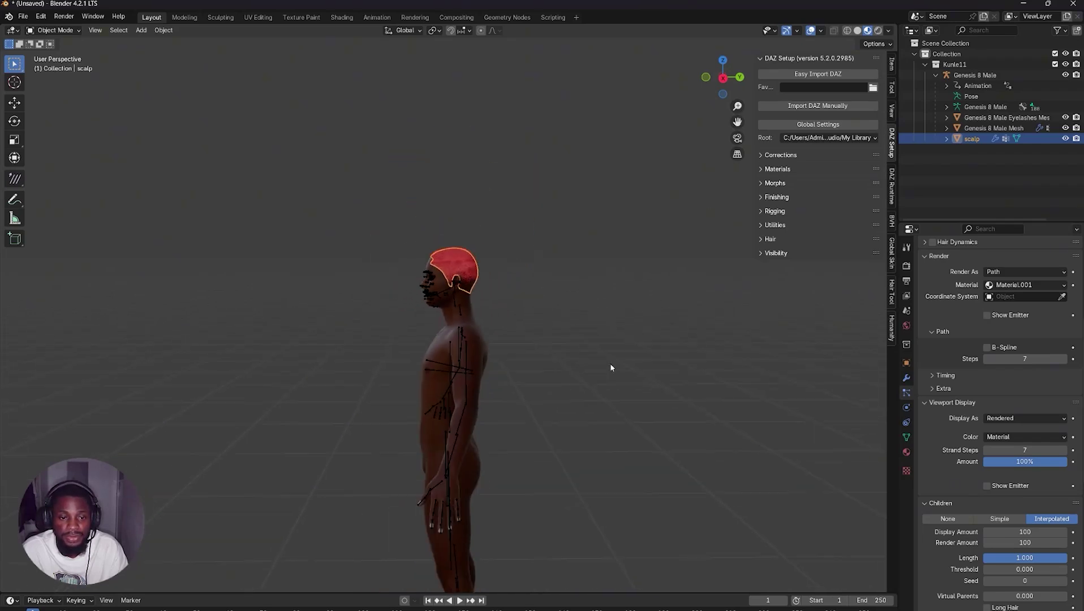
key(shift+a)
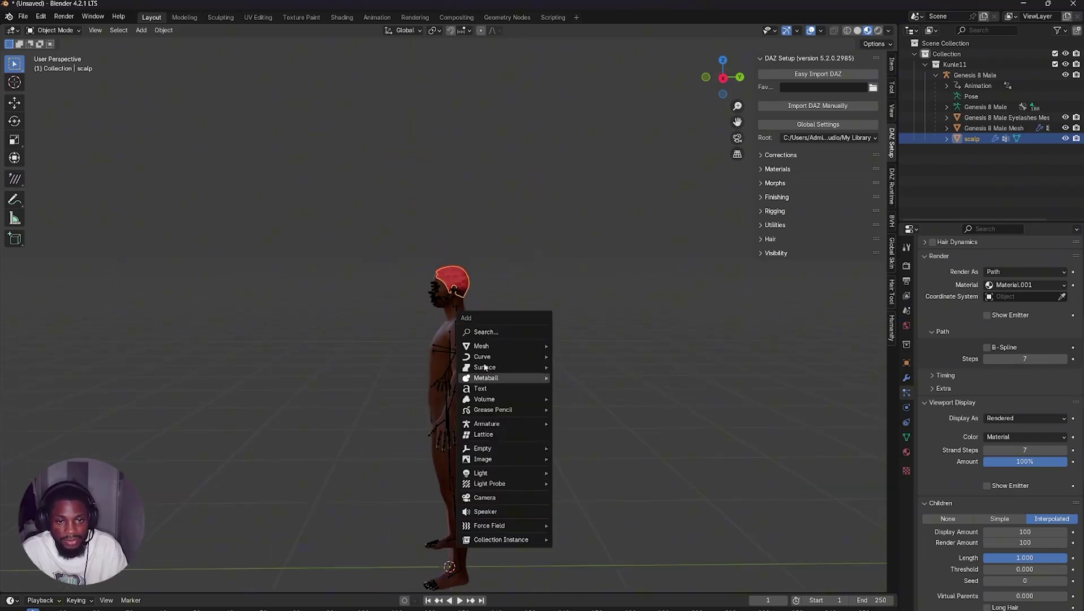
mouse_move(498, 476)
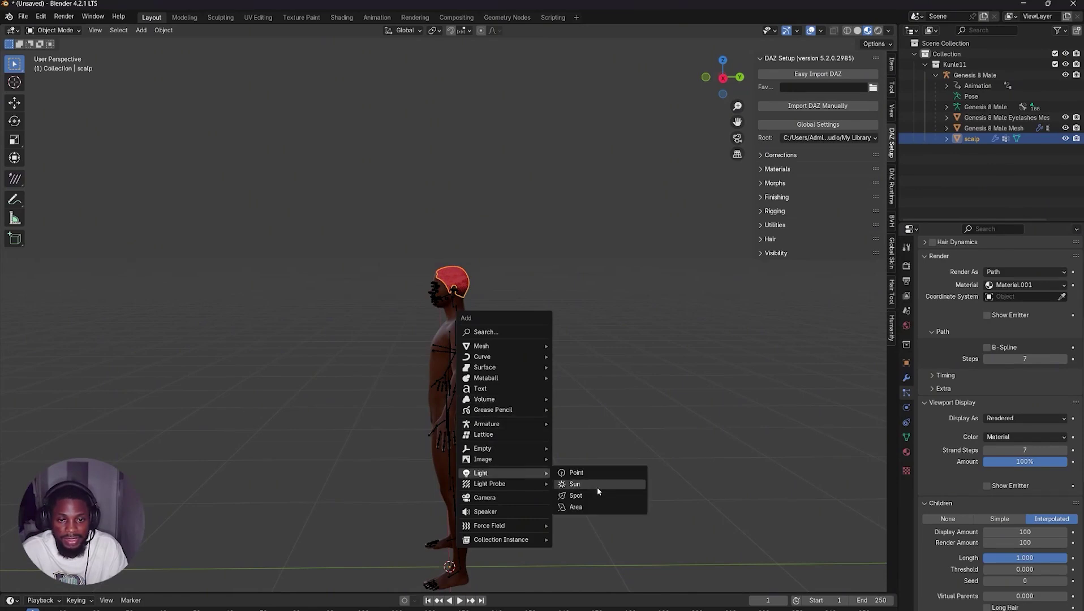
click(587, 504)
key(g)
key(z)
click(625, 210)
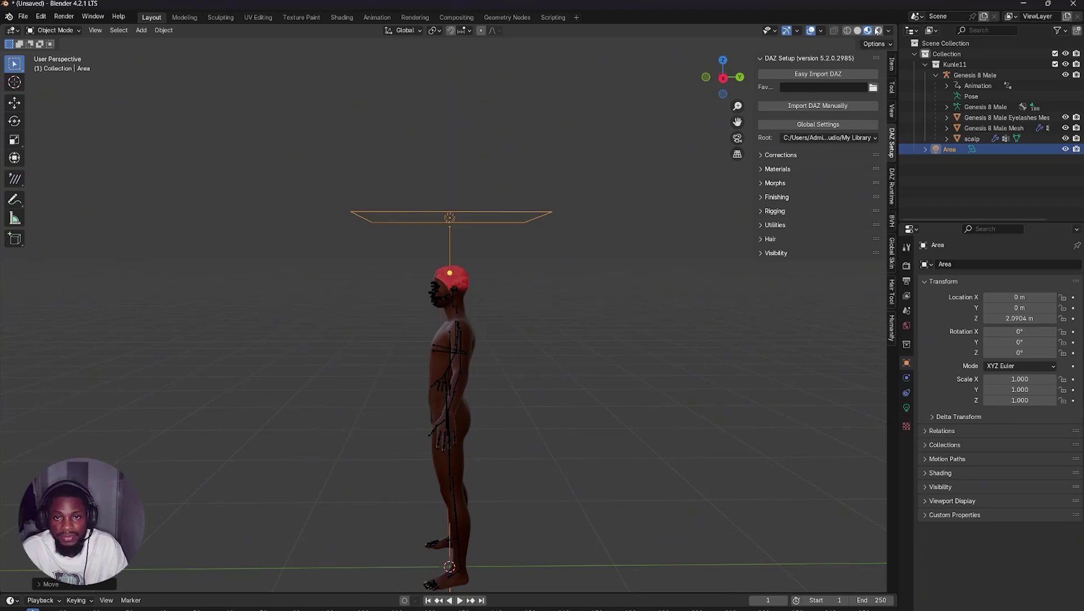
Preview the character's hair in Rendered viewport shading and examine the head from the side and the front
scroll(637, 221, up, 4)
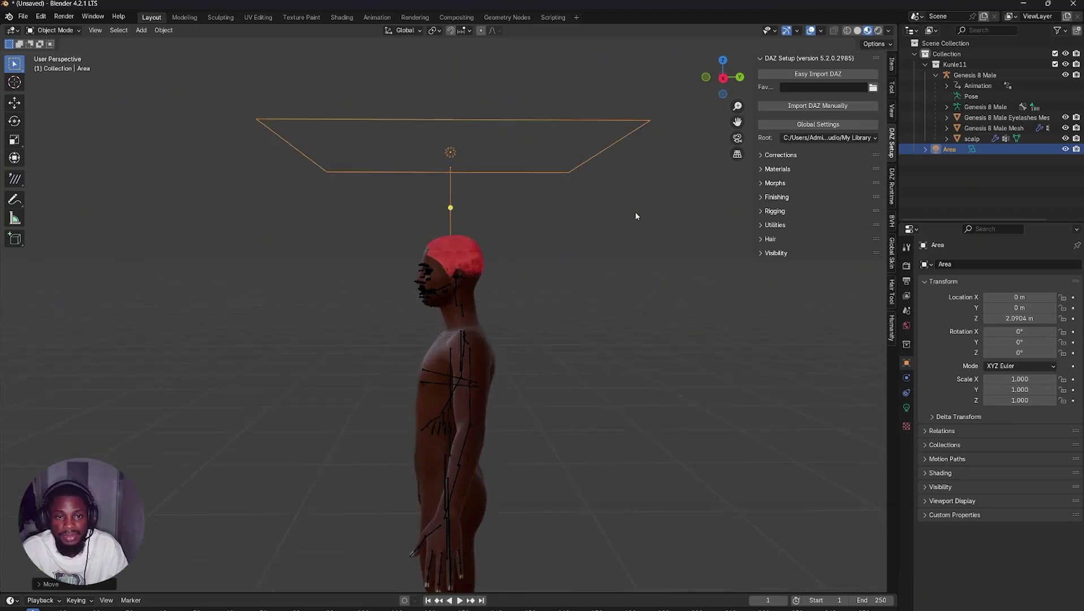
click(880, 31)
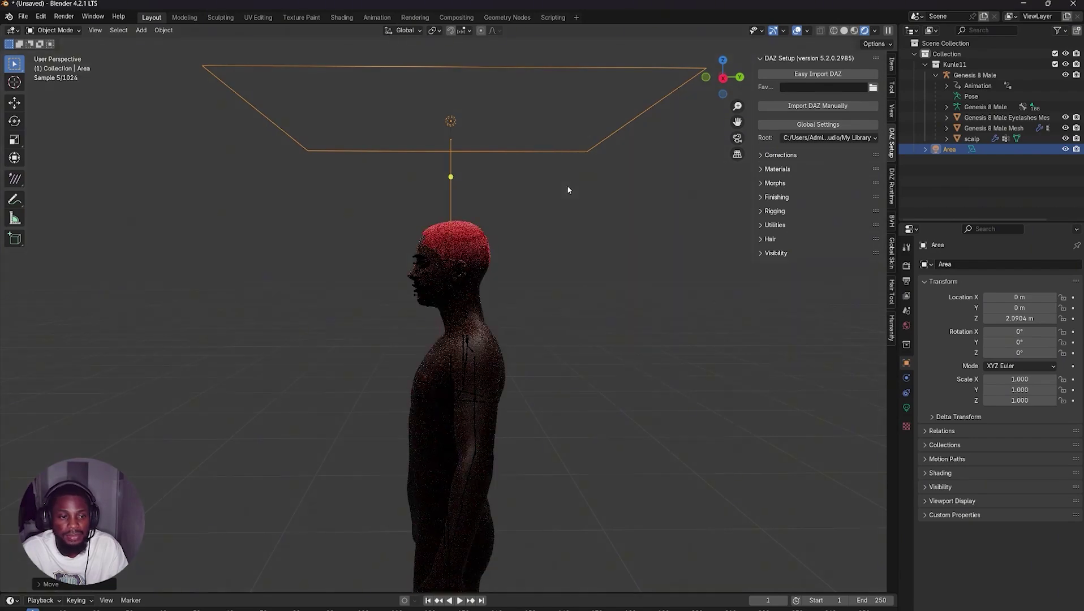
scroll(569, 184, up, 5)
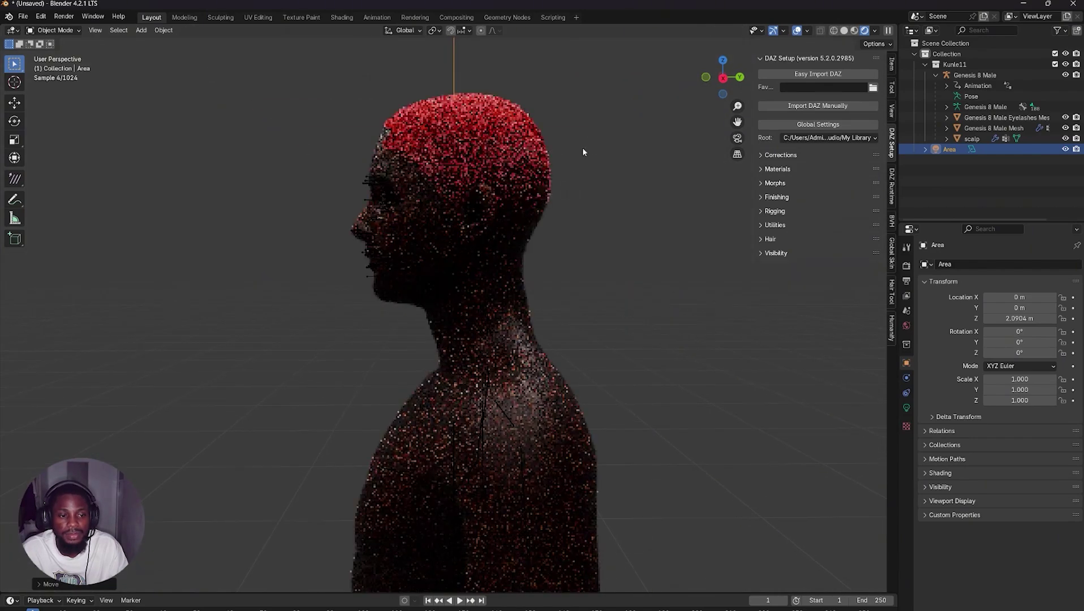
drag(734, 121, 699, 113)
scroll(700, 108, up, 1)
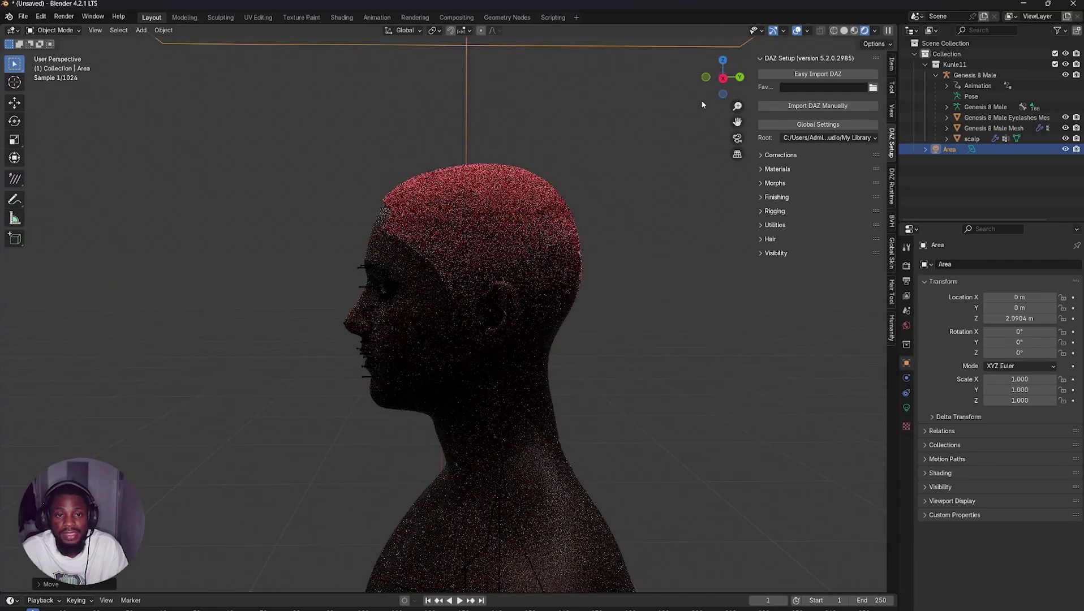
drag(706, 78, 805, 96)
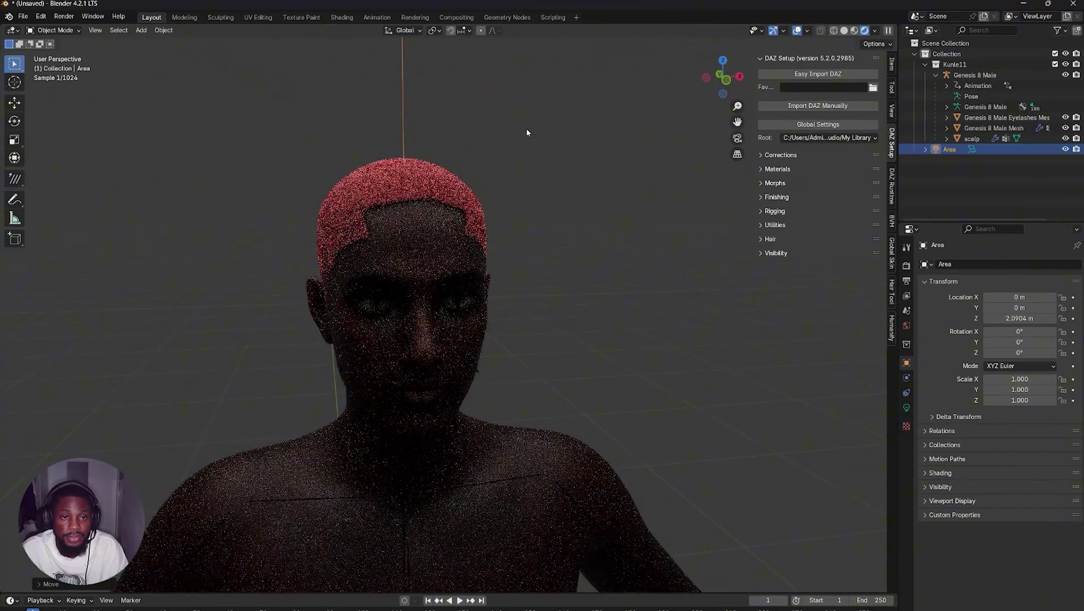
drag(717, 89, 673, 226)
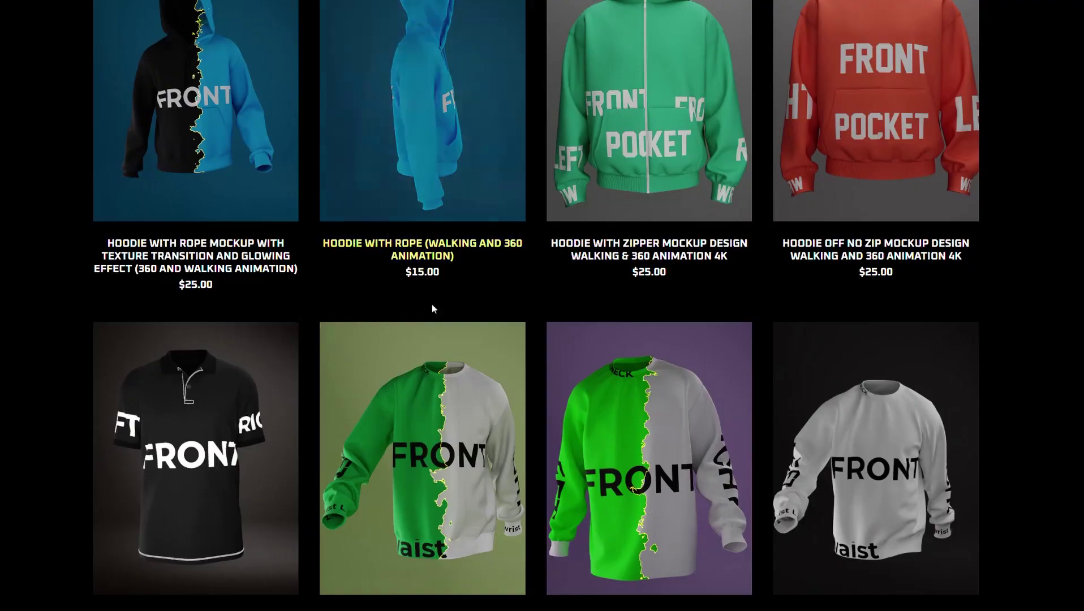
Look through the animated clothing mockup listings on the online store page
scroll(434, 306, down, 10)
scroll(436, 309, down, 12)
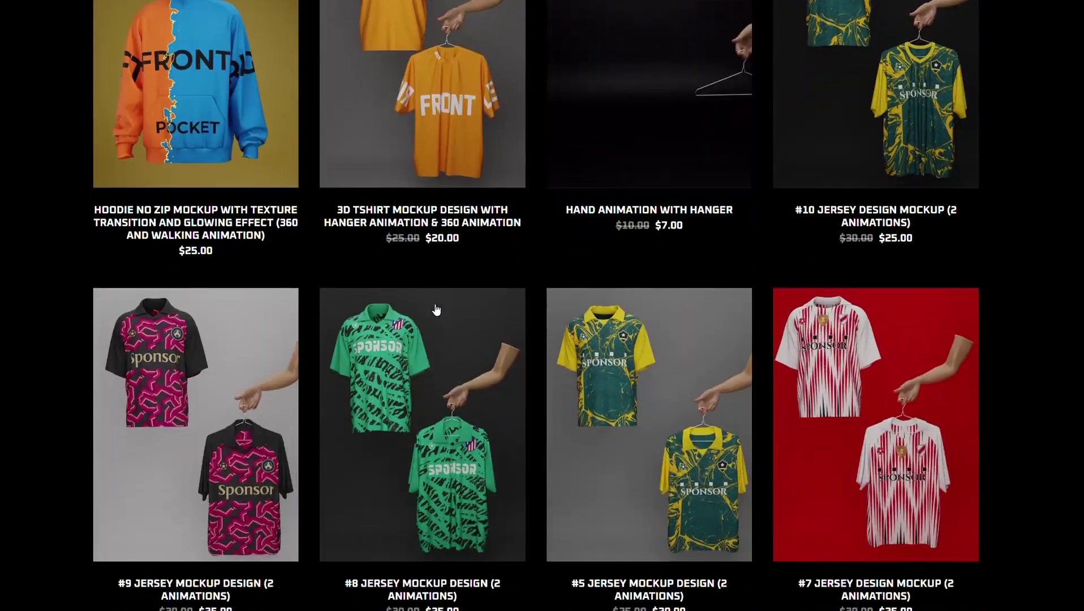
scroll(435, 309, down, 12)
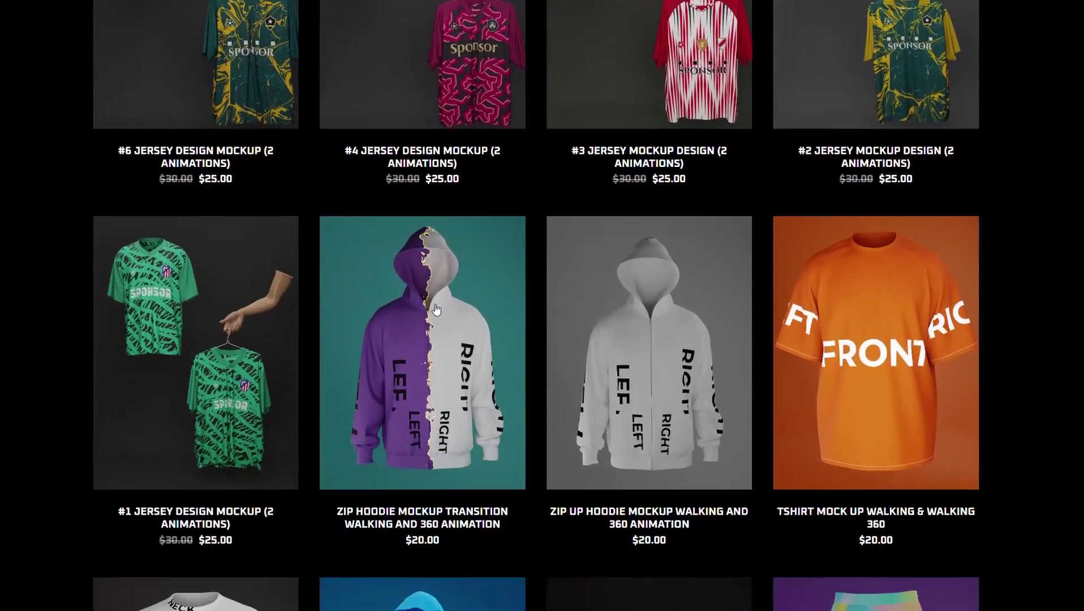
scroll(436, 309, down, 12)
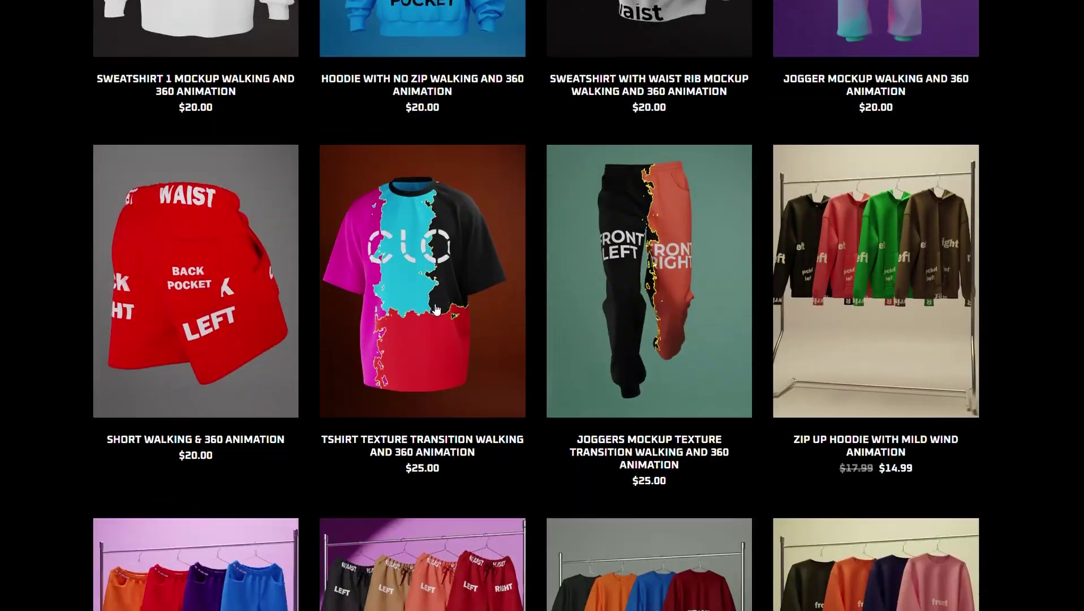
scroll(436, 309, down, 10)
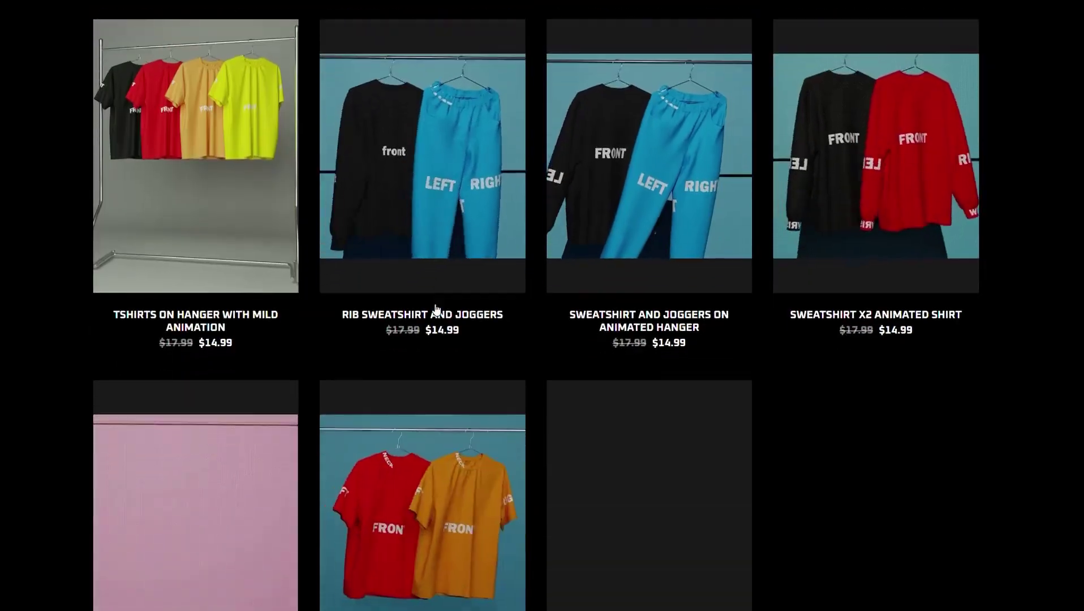
scroll(473, 295, up, 15)
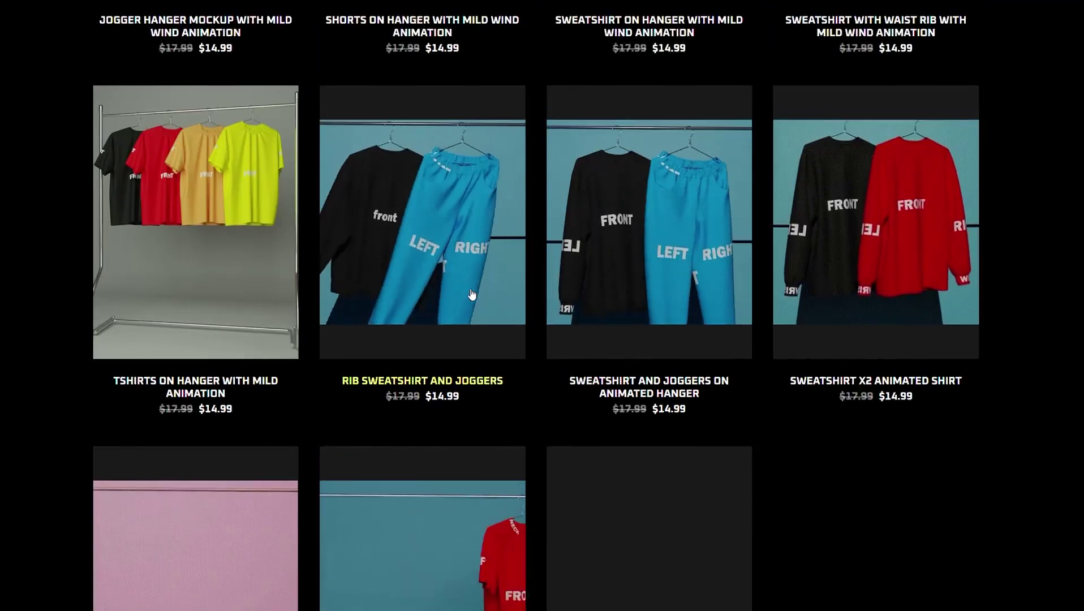
scroll(472, 293, up, 4)
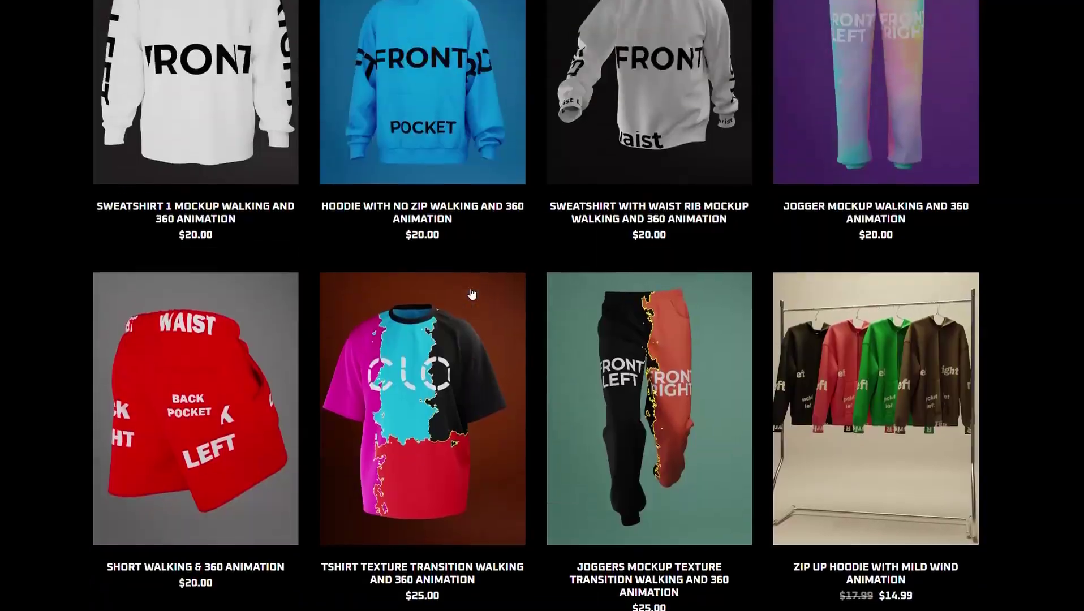